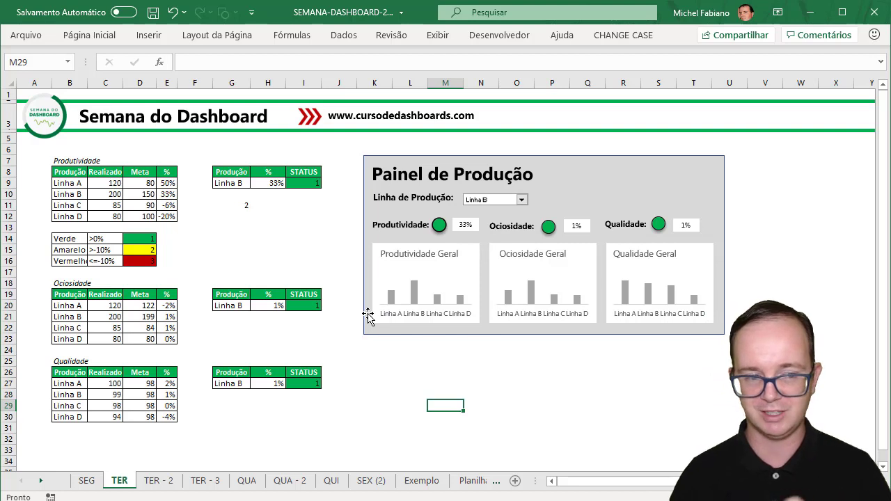
Step: Try Linha A and Linha D in the Linha de Produção drop-down, ending on Linha C
{"action": "left_click", "coordinate": [521, 200]}
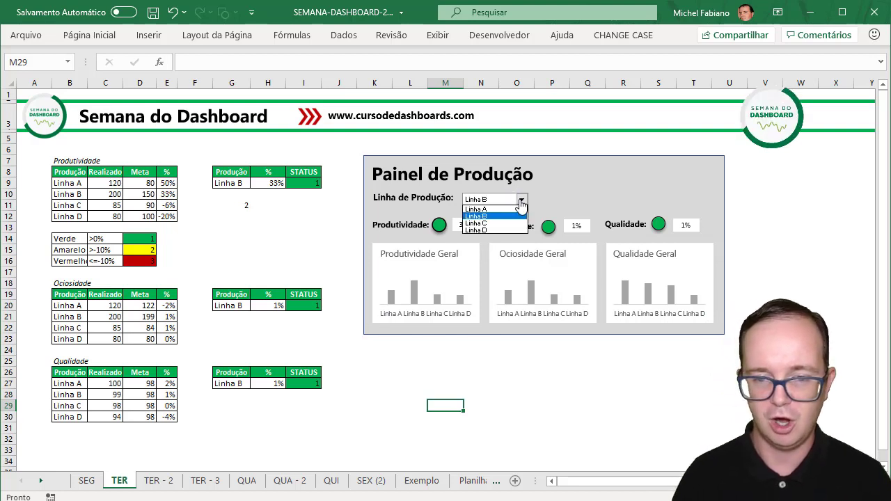
{"action": "left_click", "coordinate": [508, 208]}
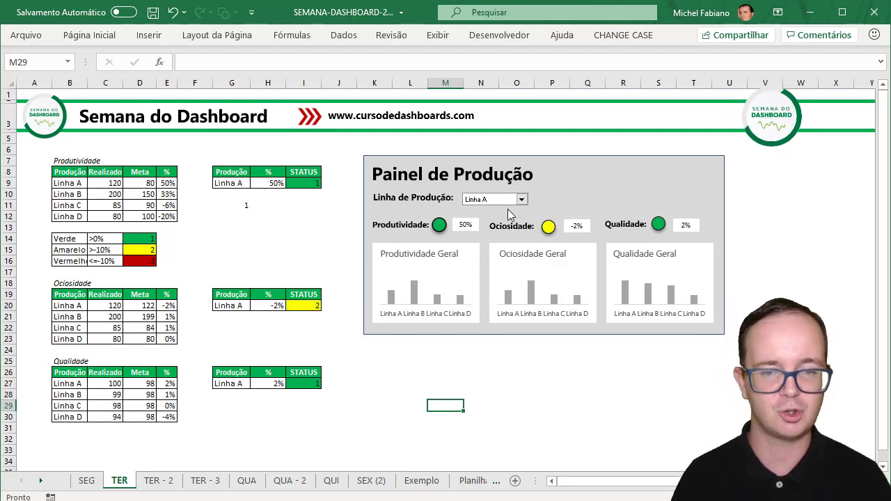
{"action": "left_click", "coordinate": [521, 200]}
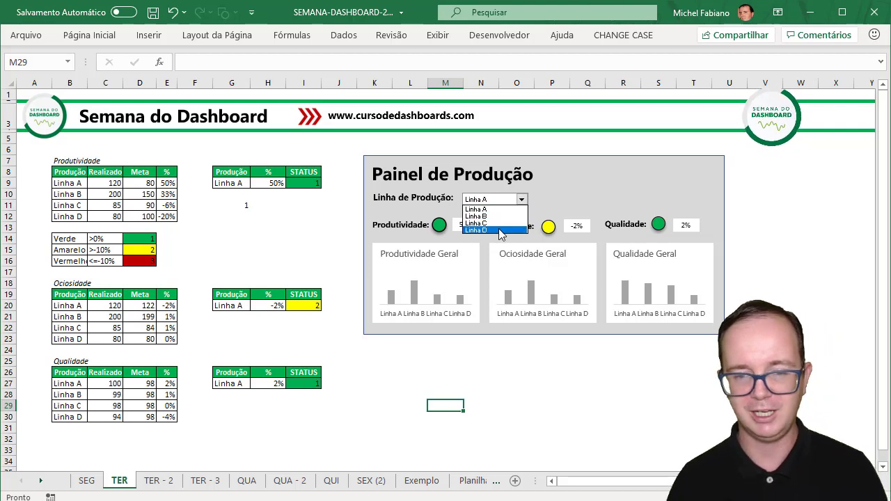
{"action": "left_click", "coordinate": [501, 230]}
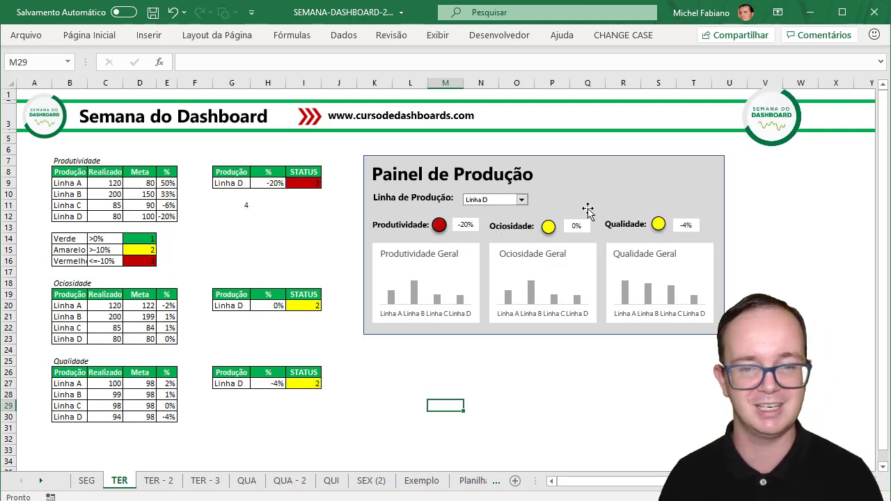
{"action": "left_click", "coordinate": [521, 200]}
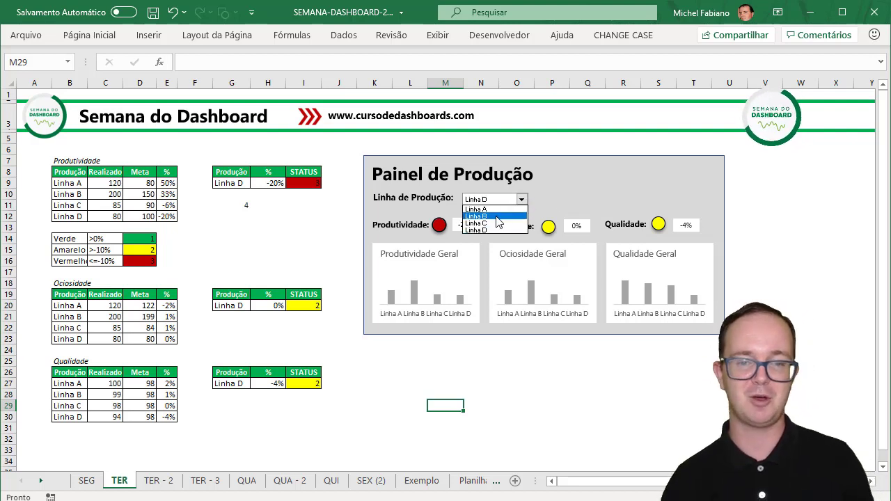
{"action": "left_click", "coordinate": [493, 226]}
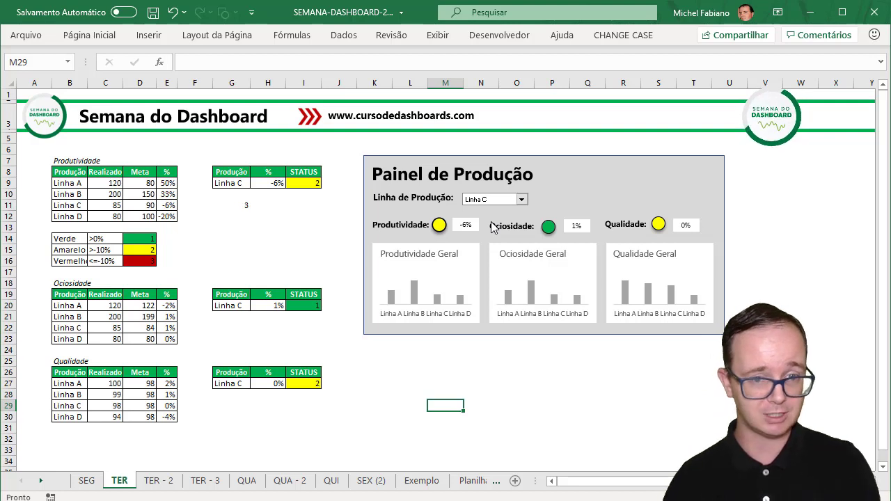
Step: On TER - 2, try 90%, 80% and 75% in Indicador cell C10, finishing at 73%
{"action": "left_click", "coordinate": [164, 480]}
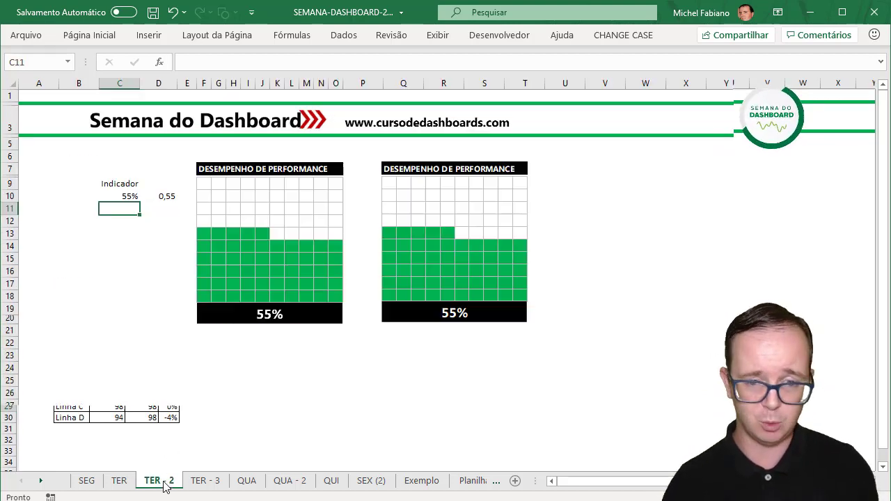
{"action": "left_click", "coordinate": [131, 198]}
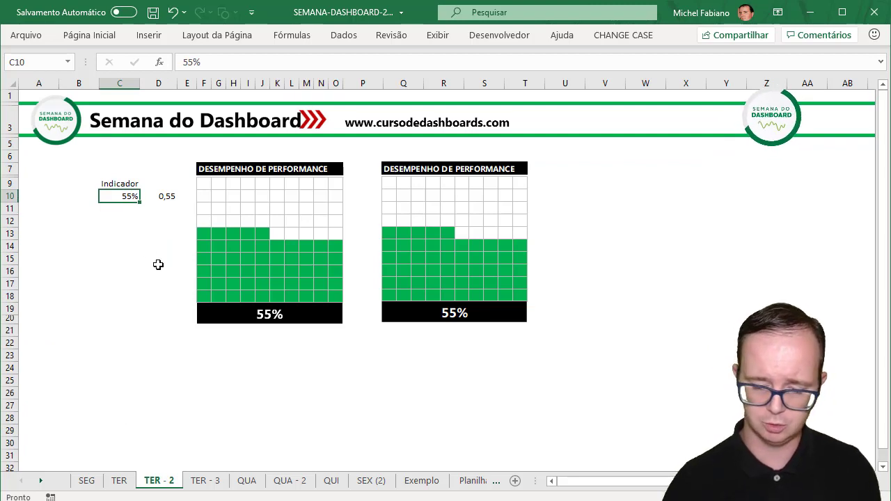
{"action": "type", "text": "90"}
{"action": "key", "text": "Return"}
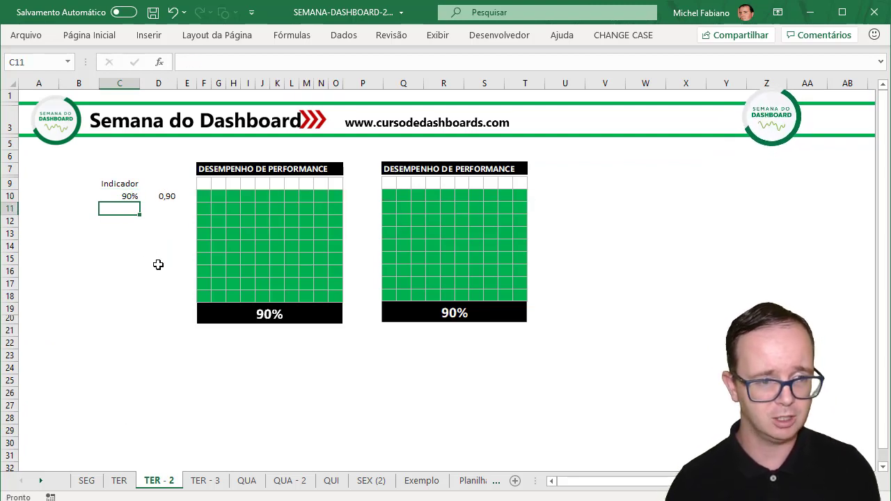
{"action": "key", "text": "Return"}
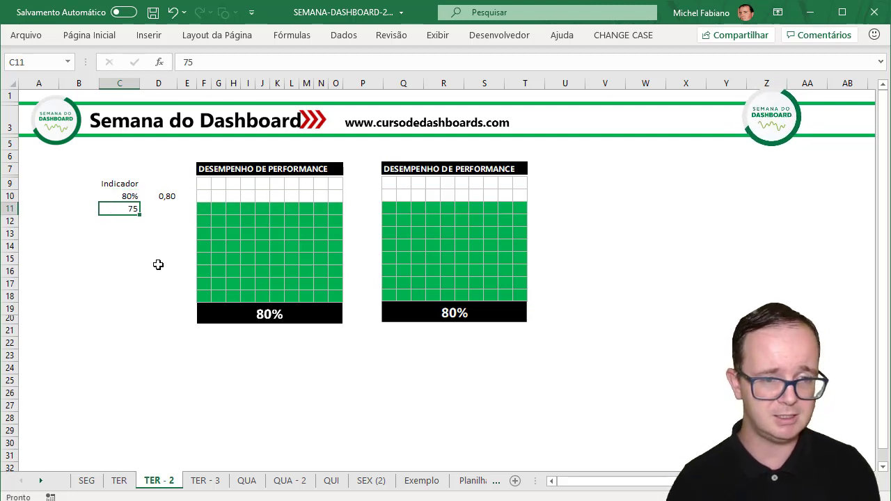
{"action": "key", "text": "Up"}
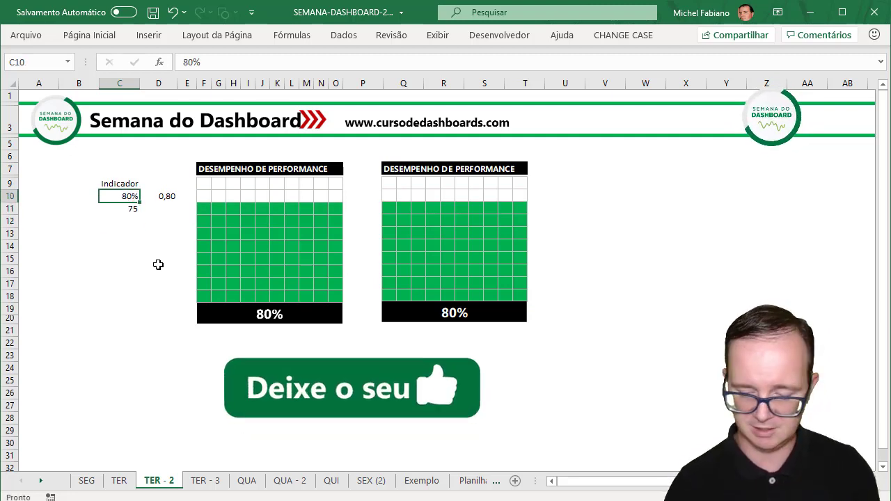
{"action": "type", "text": "75"}
{"action": "key", "text": "Return"}
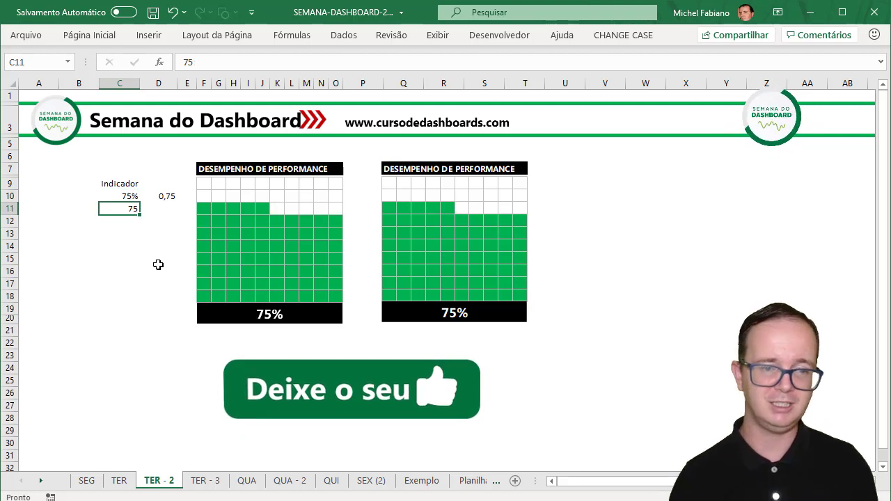
{"action": "key", "text": "Up"}
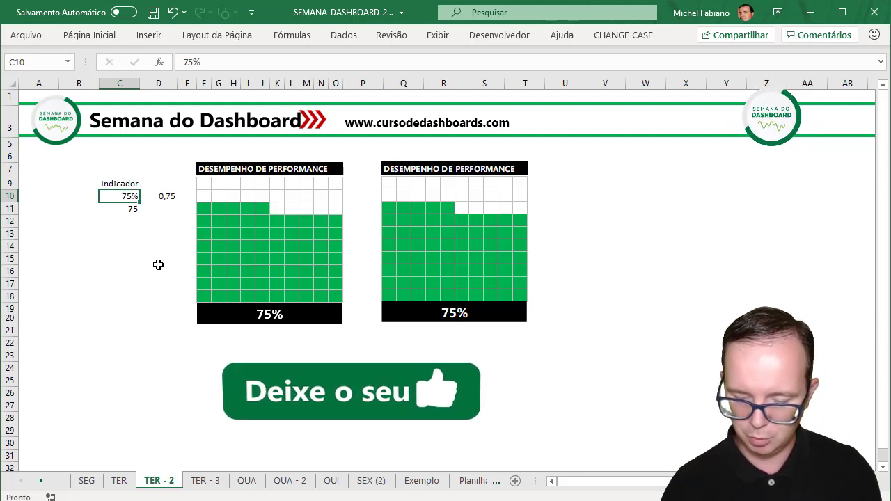
{"action": "type", "text": "73"}
{"action": "key", "text": "Return"}
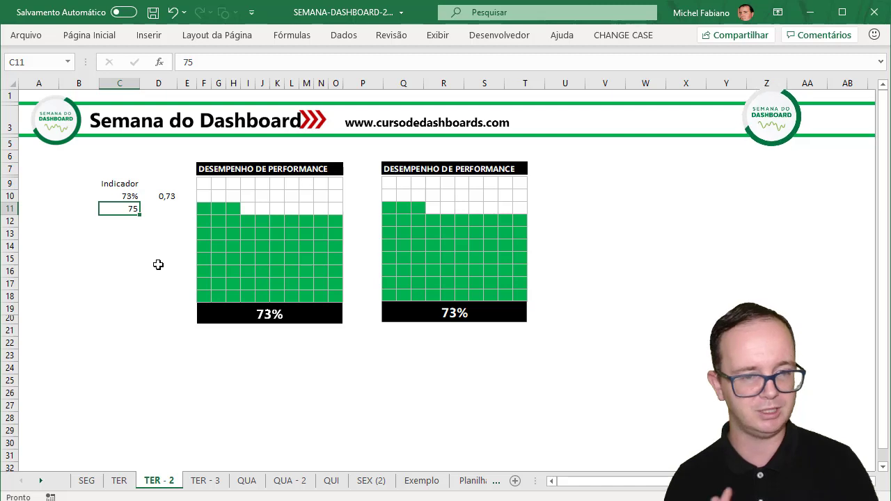
Step: Inspect the TER - 3 donut chart's VALOR cell C6, then go back to the TER sheet
{"action": "left_click", "coordinate": [202, 482]}
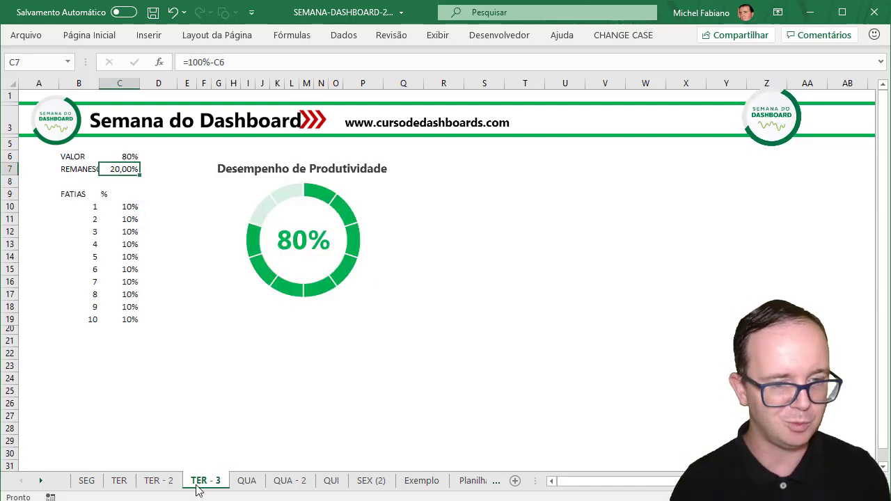
{"action": "left_click", "coordinate": [124, 158]}
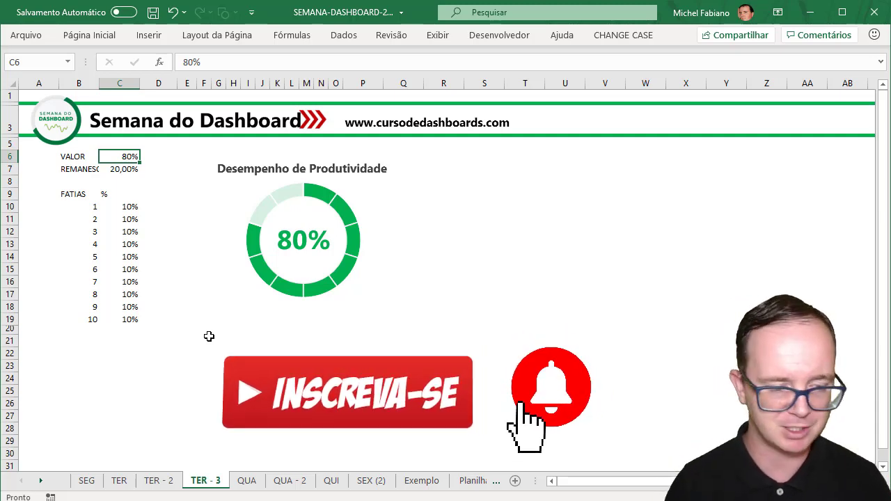
{"action": "left_click", "coordinate": [119, 481]}
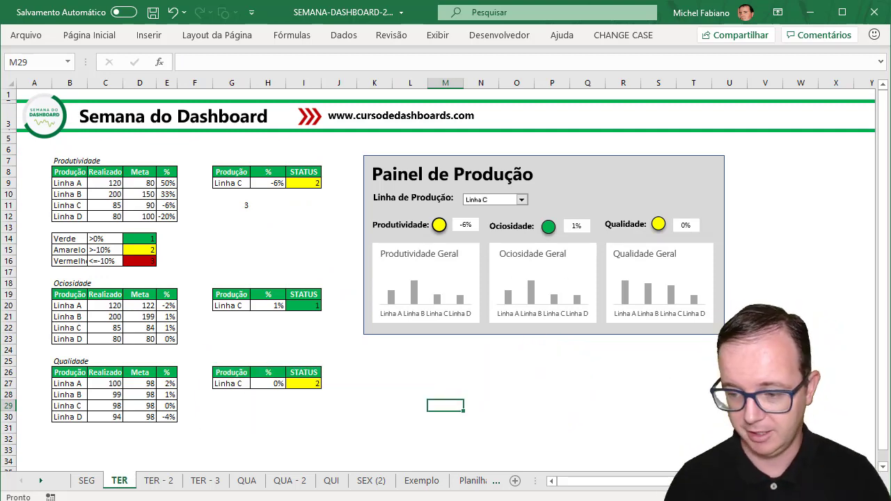
Step: Zoom in and try Linha B, A and D in the Linha de Produção drop-down
{"action": "scroll", "coordinate": [590, 406], "scroll_direction": "up", "scroll_amount": 1, "text": "ctrl"}
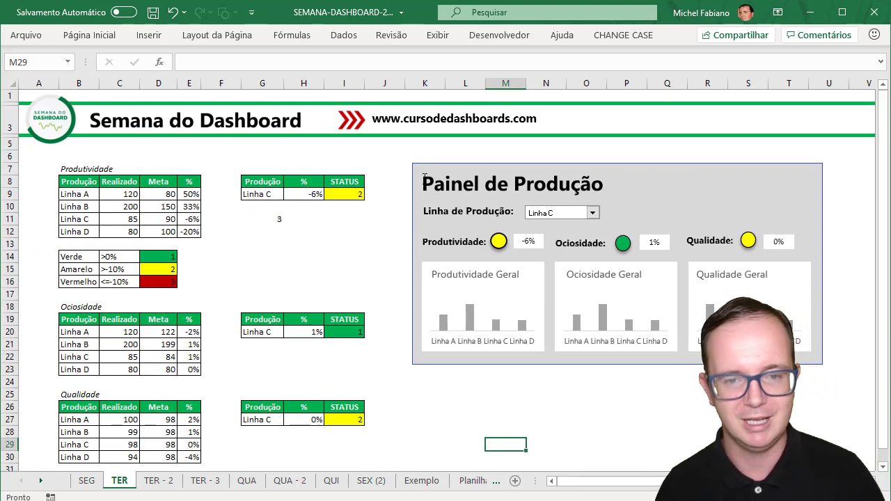
{"action": "left_click", "coordinate": [593, 213]}
{"action": "left_click", "coordinate": [572, 240]}
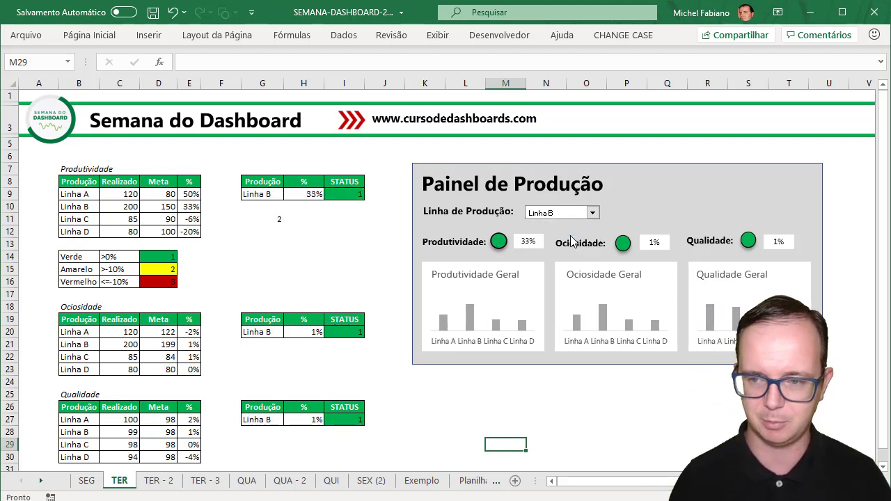
{"action": "left_click", "coordinate": [593, 213]}
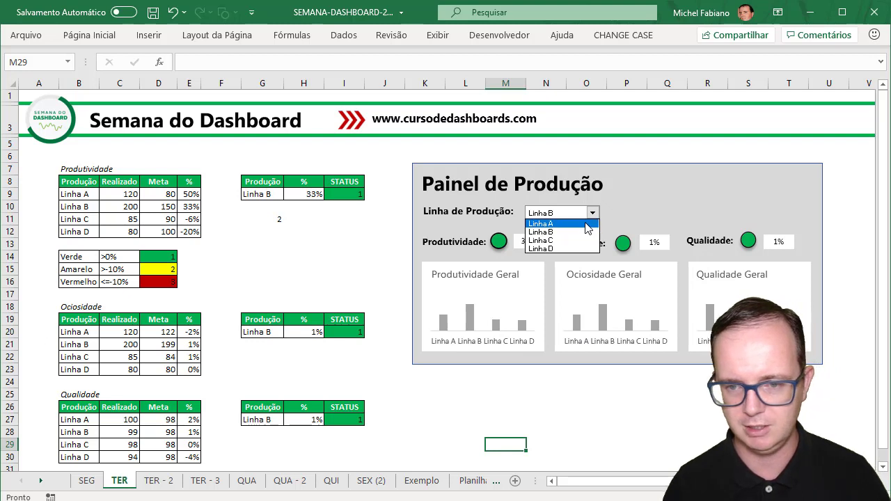
{"action": "left_click", "coordinate": [592, 223]}
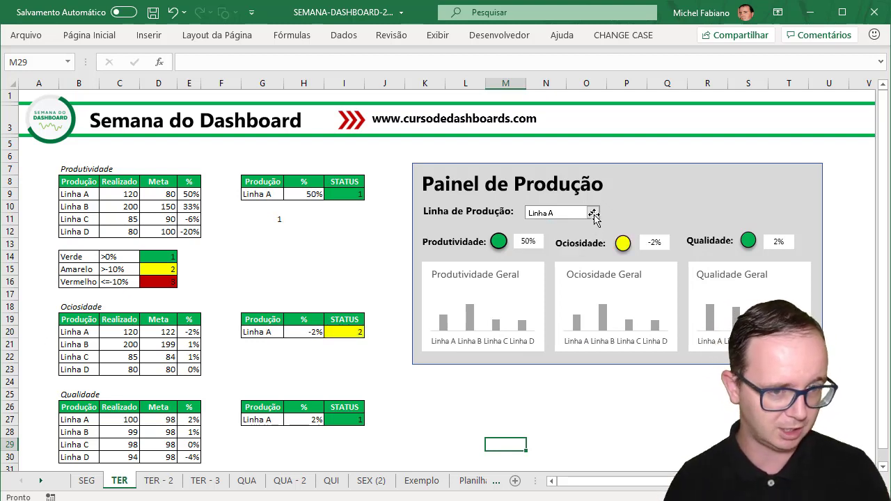
{"action": "left_click", "coordinate": [593, 214]}
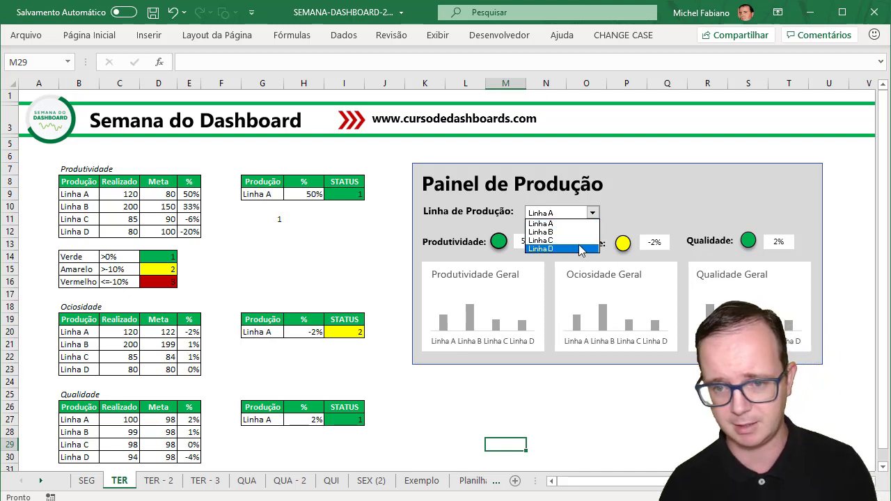
{"action": "left_click", "coordinate": [582, 249]}
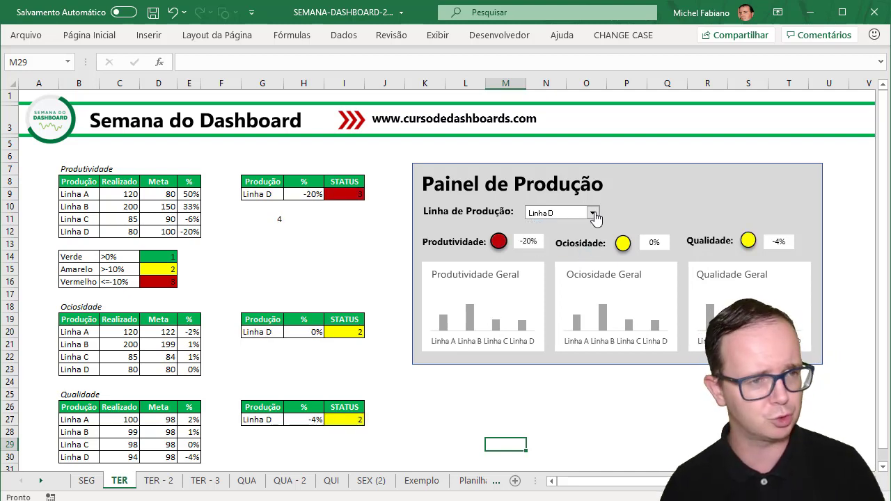
Step: Cycle through Linha B and Linha C, settling the dashboard on Linha A
{"action": "left_click", "coordinate": [594, 213]}
{"action": "left_click", "coordinate": [581, 233]}
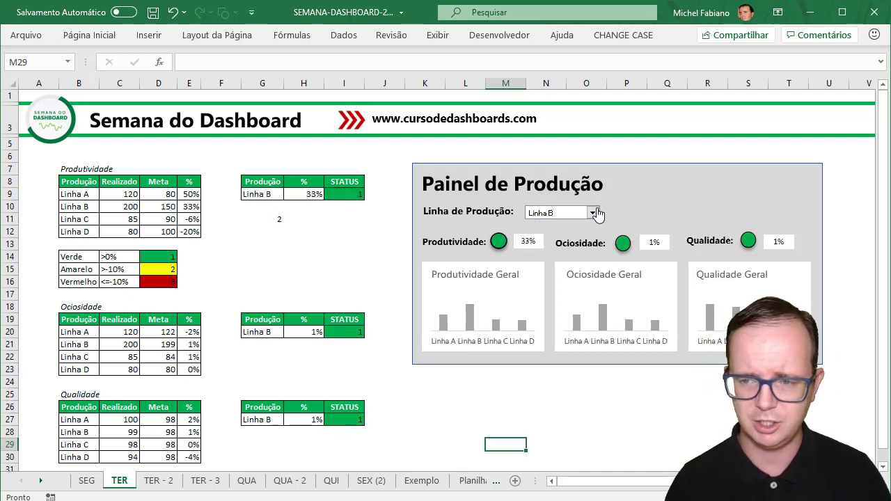
{"action": "left_click", "coordinate": [594, 214]}
{"action": "left_click", "coordinate": [579, 241]}
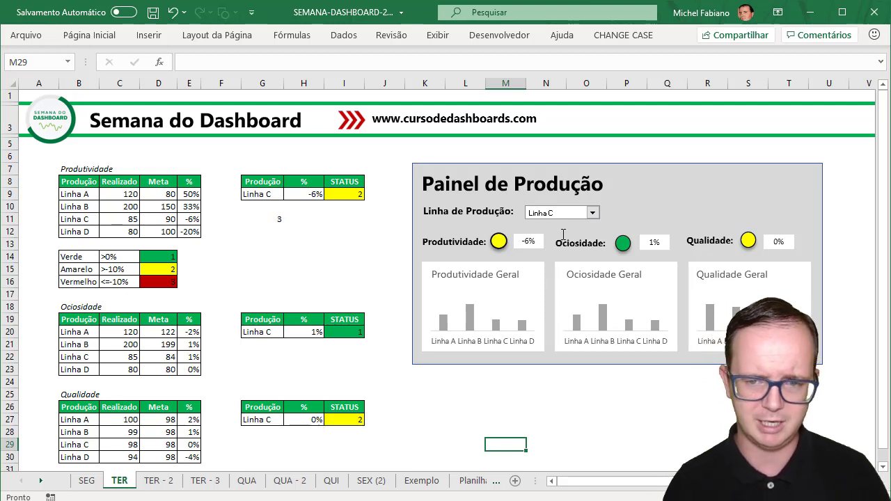
{"action": "left_click", "coordinate": [592, 214]}
{"action": "left_click", "coordinate": [583, 227]}
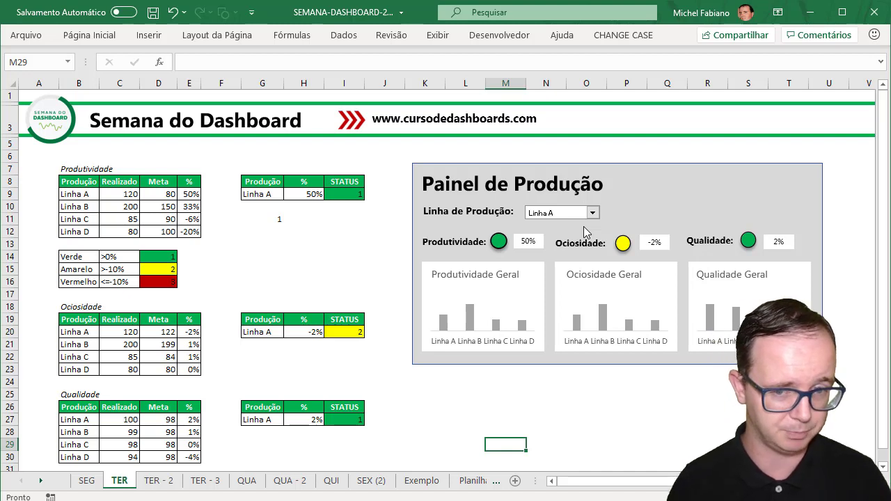
{"action": "left_click", "coordinate": [501, 241]}
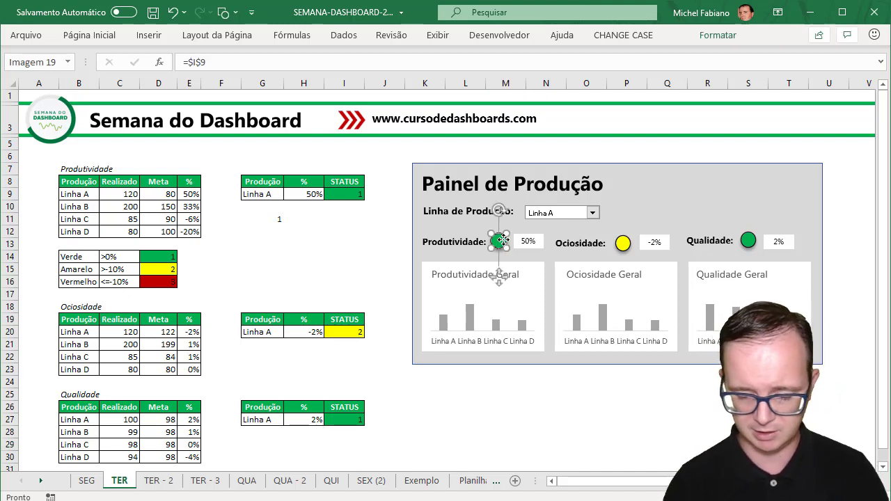
{"action": "key", "text": "Delete"}
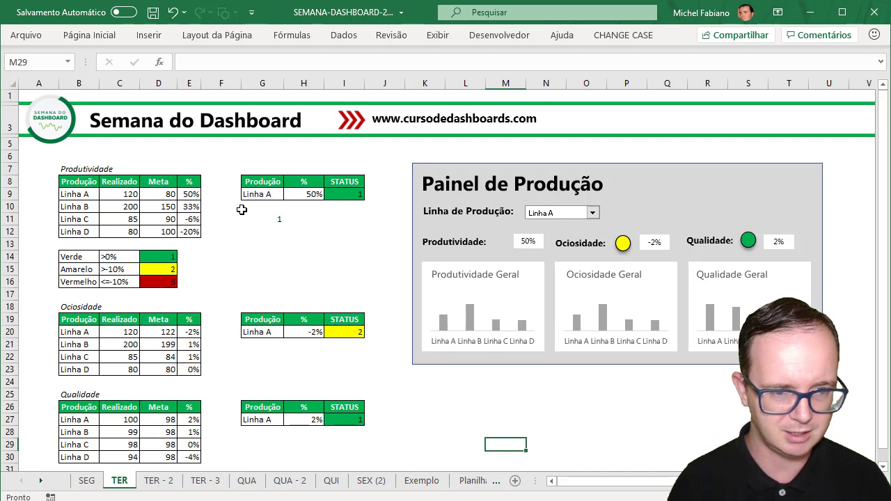
{"action": "right_click", "coordinate": [591, 215]}
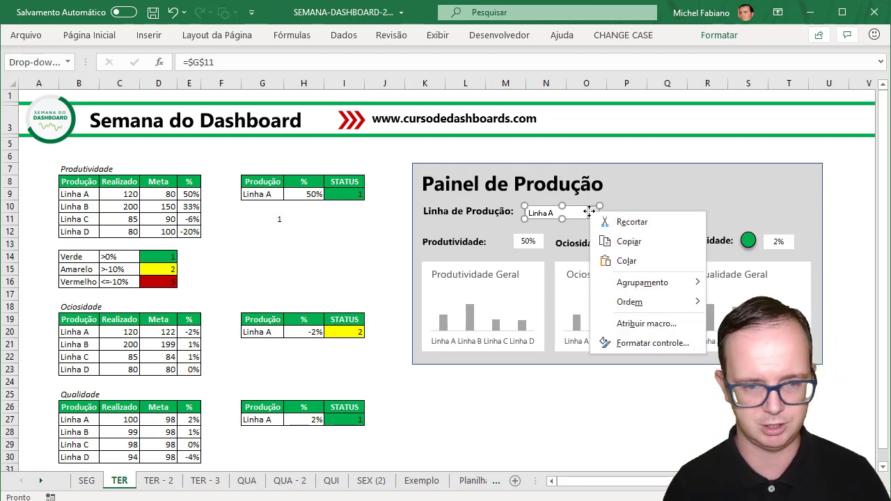
{"action": "key", "text": "Escape"}
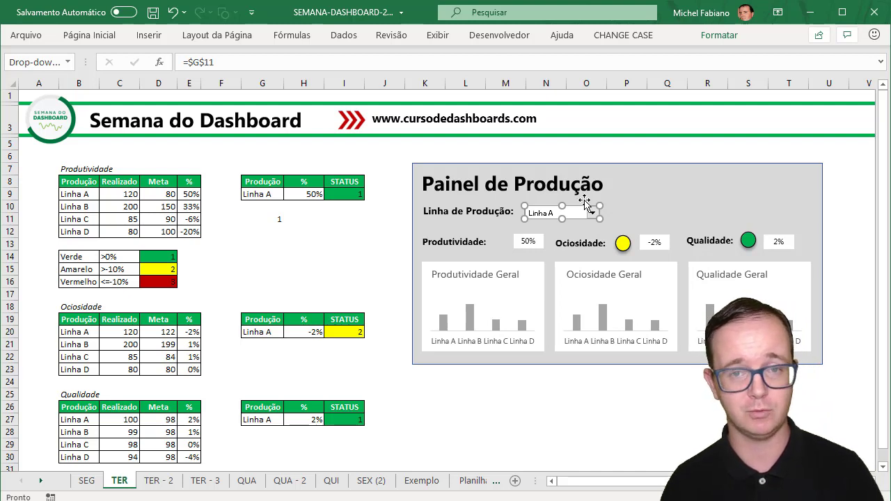
Step: Insert a Form Control combo box drawn at H13:J13 from the Developer tab
{"action": "left_click", "coordinate": [491, 36]}
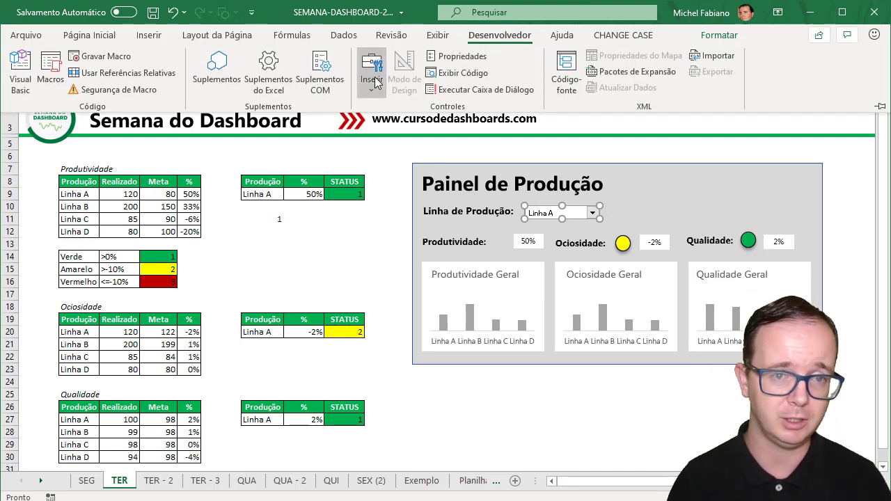
{"action": "left_click", "coordinate": [371, 82]}
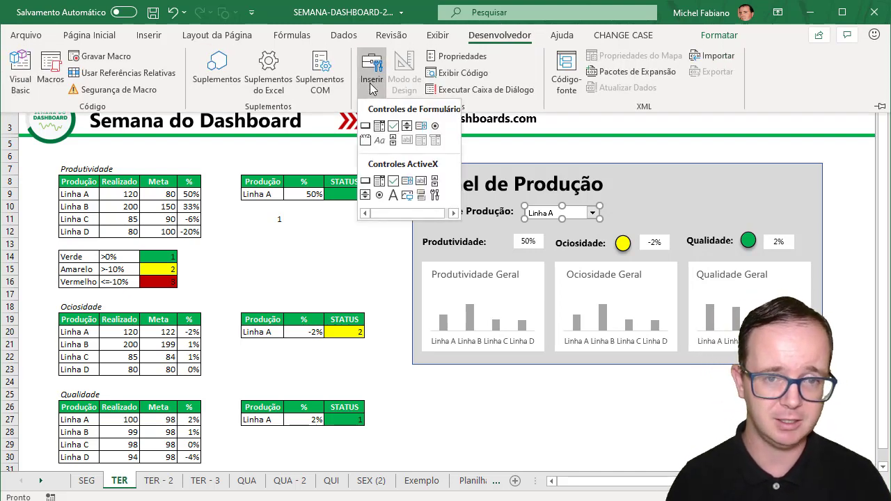
{"action": "left_click", "coordinate": [379, 126]}
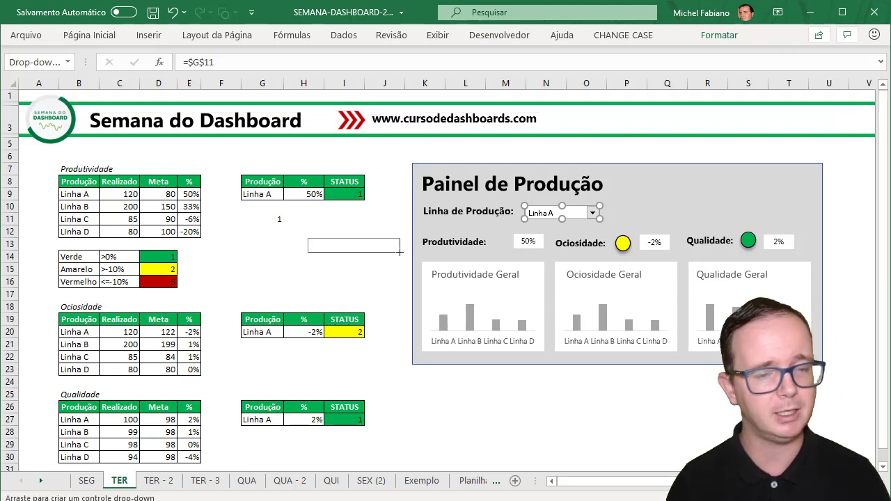
{"action": "left_click_drag", "start_coordinate": [400, 252], "coordinate": [401, 252]}
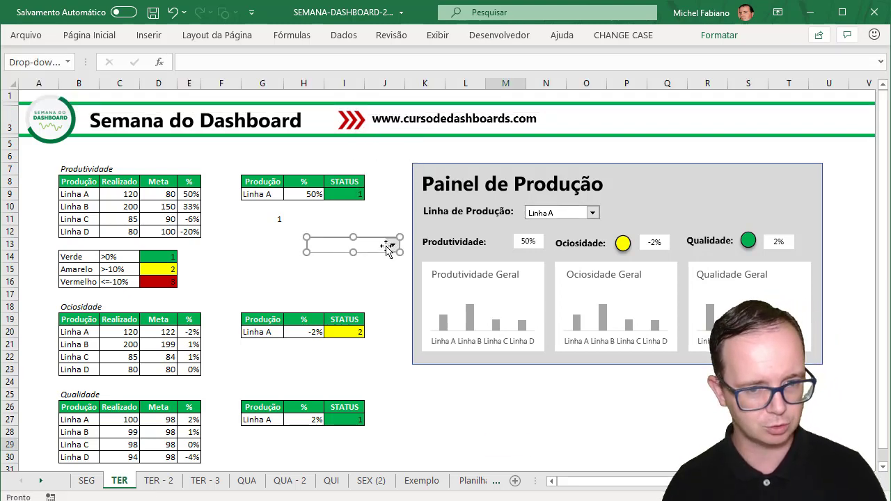
Step: Set the combo box's input range to $B$9:$B$12 and cell link to $G$13
{"action": "right_click", "coordinate": [387, 247]}
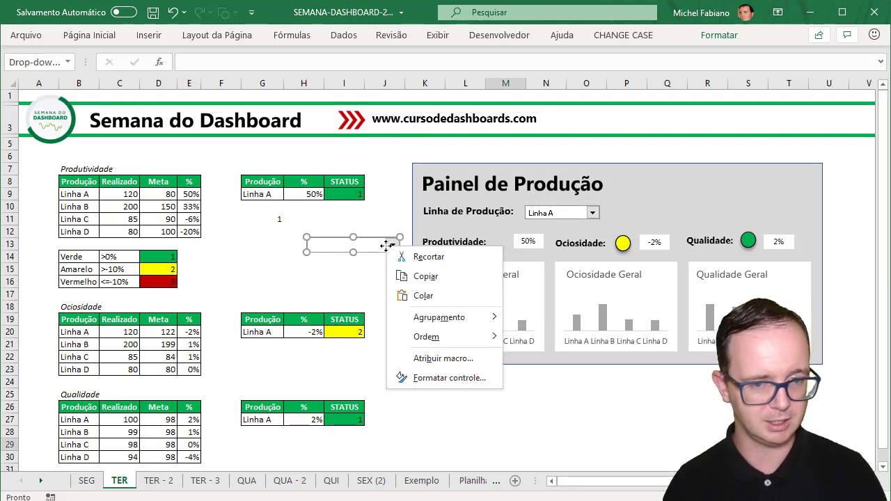
{"action": "left_click", "coordinate": [441, 377]}
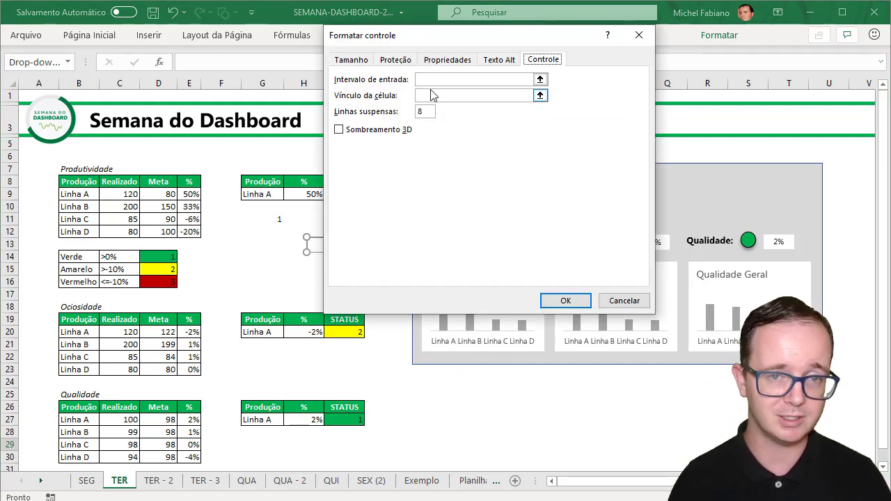
{"action": "left_click_drag", "start_coordinate": [92, 195], "coordinate": [98, 233]}
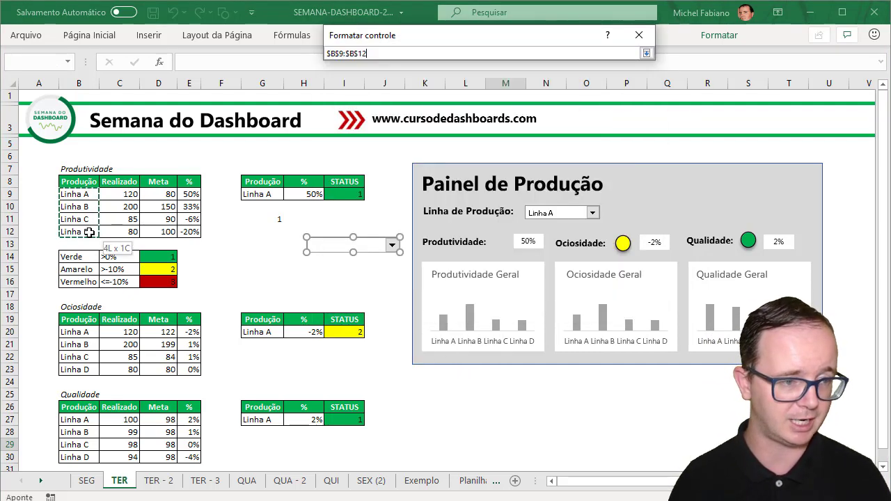
{"action": "left_click", "coordinate": [452, 97]}
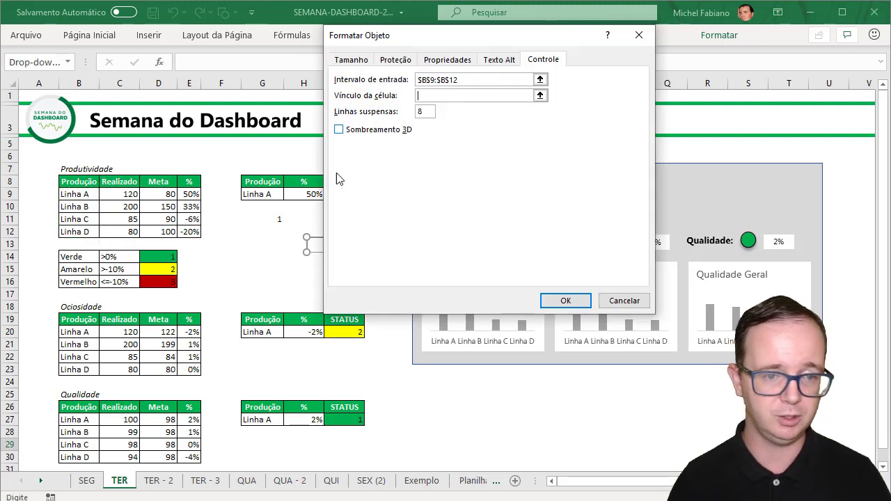
{"action": "left_click", "coordinate": [279, 243]}
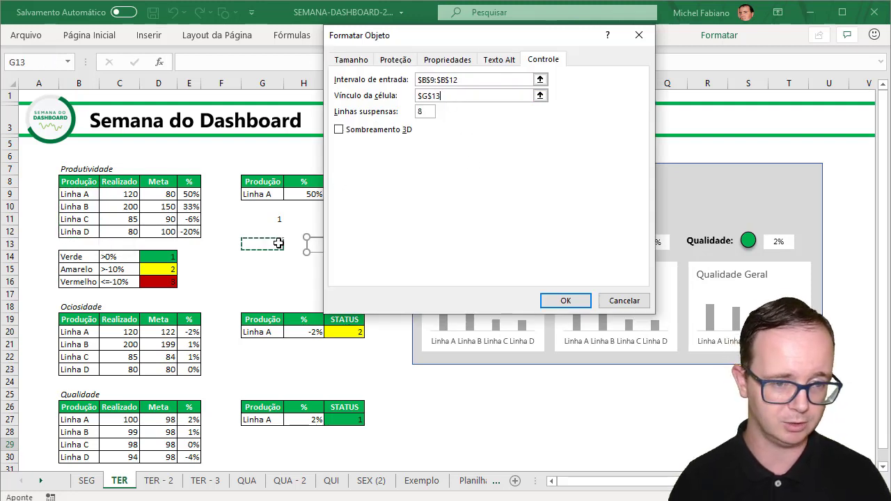
{"action": "left_click", "coordinate": [565, 300]}
Step: Test the new drop-down by picking Linha B, Linha D and Linha A
{"action": "left_click", "coordinate": [390, 268]}
{"action": "left_click", "coordinate": [392, 245]}
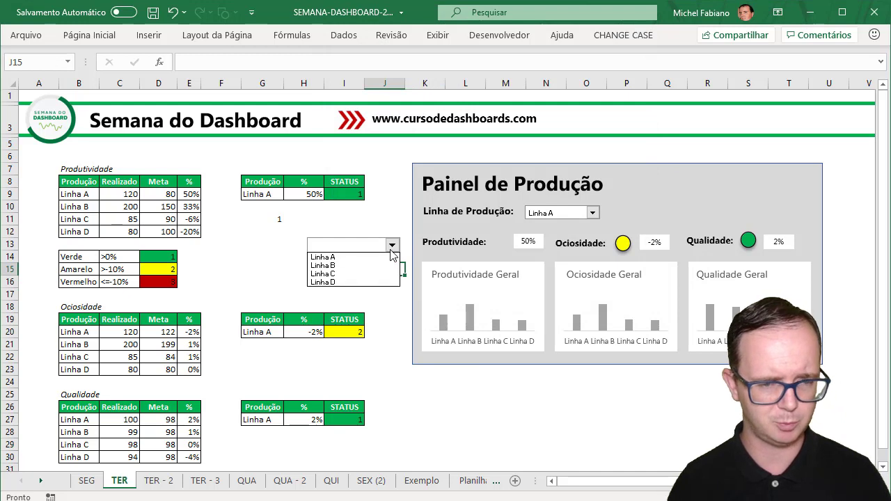
{"action": "left_click", "coordinate": [348, 264]}
{"action": "left_click", "coordinate": [392, 245]}
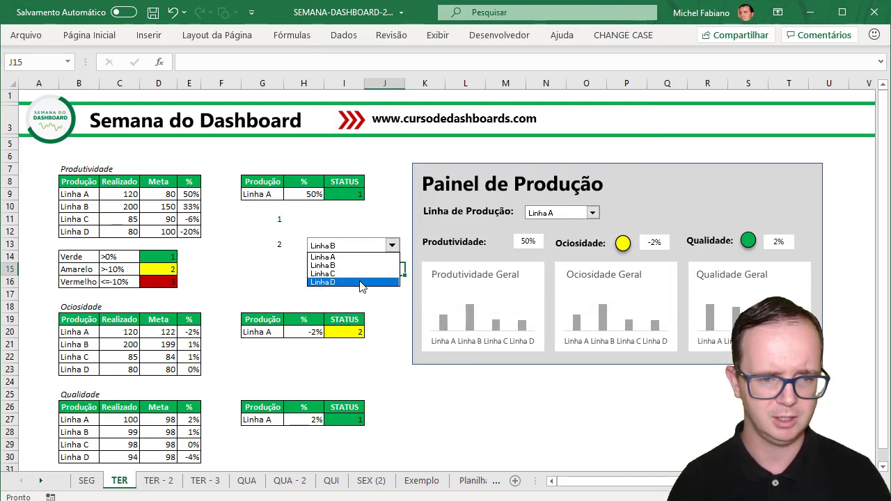
{"action": "left_click", "coordinate": [362, 282]}
{"action": "left_click", "coordinate": [392, 245]}
{"action": "left_click", "coordinate": [372, 255]}
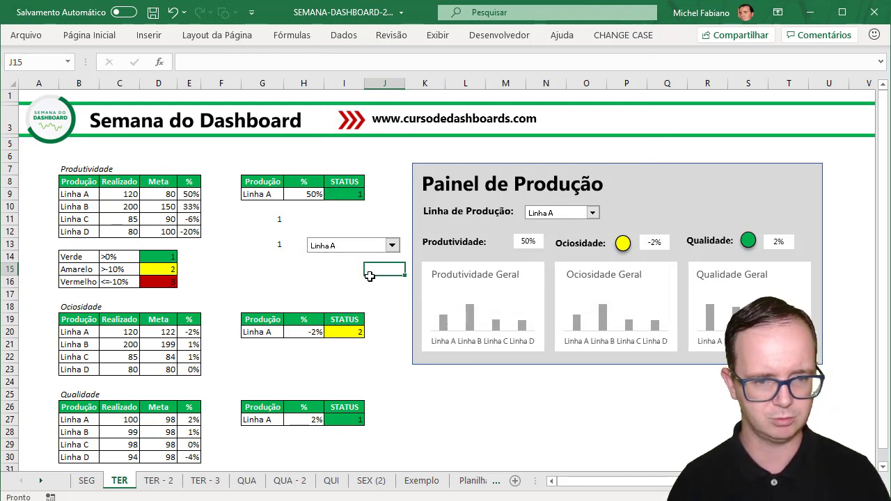
{"action": "left_click", "coordinate": [390, 246]}
Step: Pick Linha C in the test drop-down, then remove the test drop-down
{"action": "left_click", "coordinate": [362, 273]}
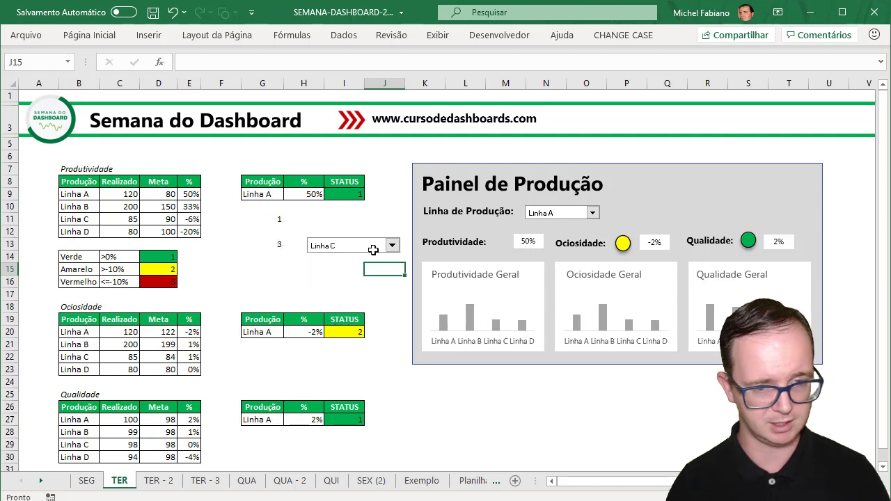
{"action": "right_click", "coordinate": [360, 252]}
{"action": "key", "text": "Escape"}
{"action": "key", "text": "ctrl+z"}
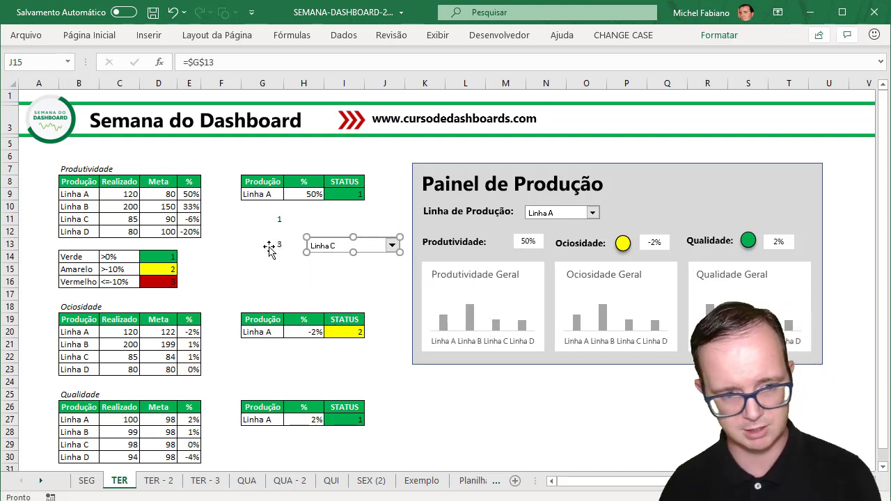
{"action": "left_click", "coordinate": [275, 246]}
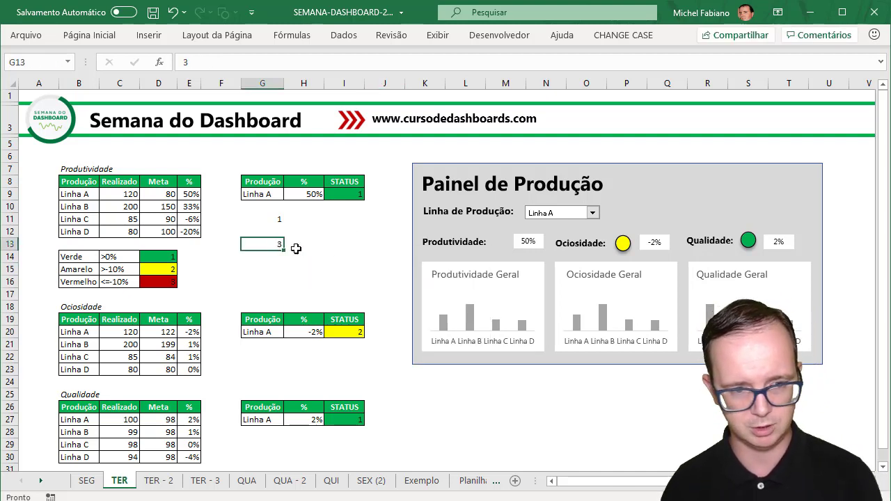
Step: Switch the dashboard to Linha B and check G11 and the G9:H9 formulas
{"action": "left_click", "coordinate": [593, 215]}
{"action": "left_click", "coordinate": [574, 229]}
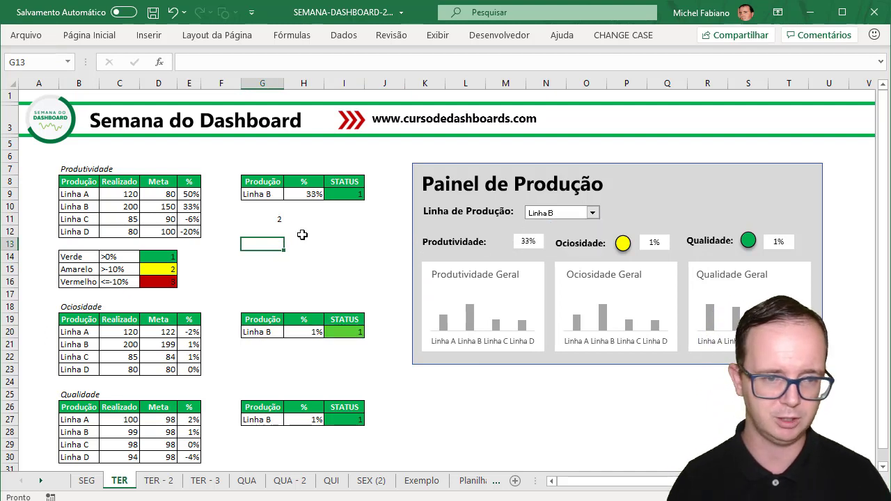
{"action": "left_click", "coordinate": [272, 219]}
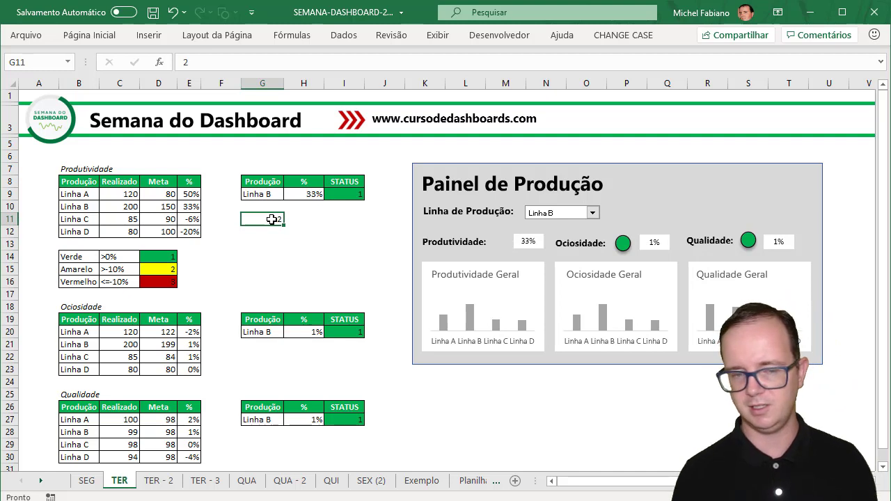
{"action": "left_click", "coordinate": [262, 183]}
{"action": "left_click_drag", "start_coordinate": [258, 195], "coordinate": [309, 190]}
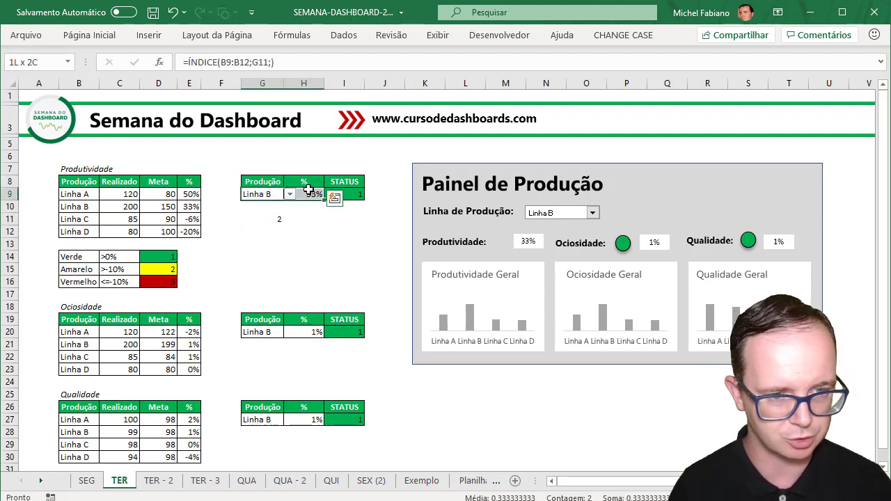
{"action": "left_click", "coordinate": [264, 193]}
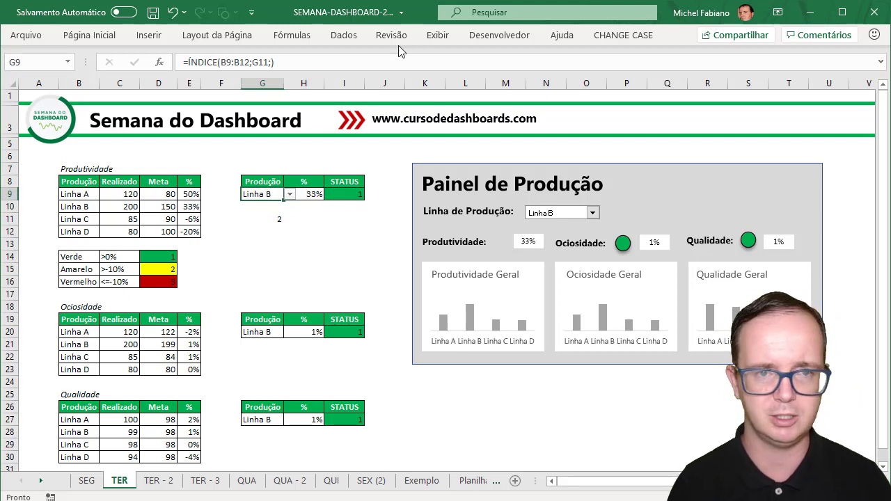
Step: Clear all data validation from cell G9
{"action": "left_click", "coordinate": [345, 35]}
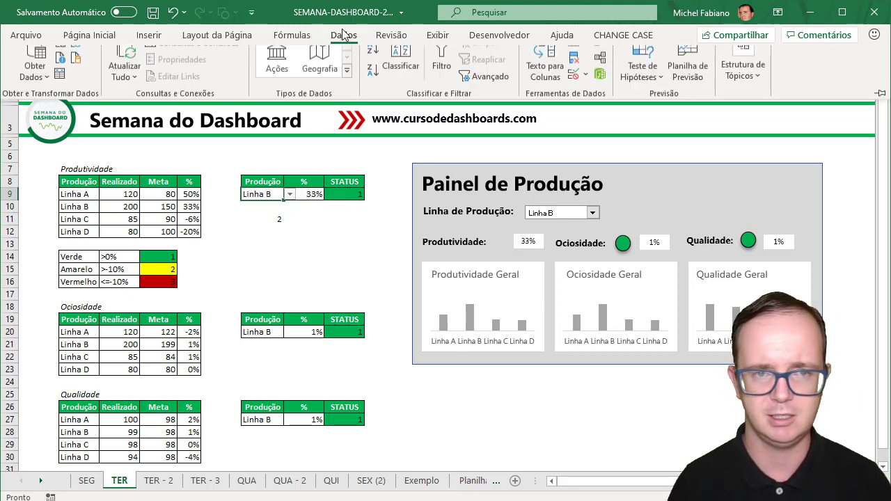
{"action": "left_click", "coordinate": [588, 89]}
{"action": "left_click", "coordinate": [613, 105]}
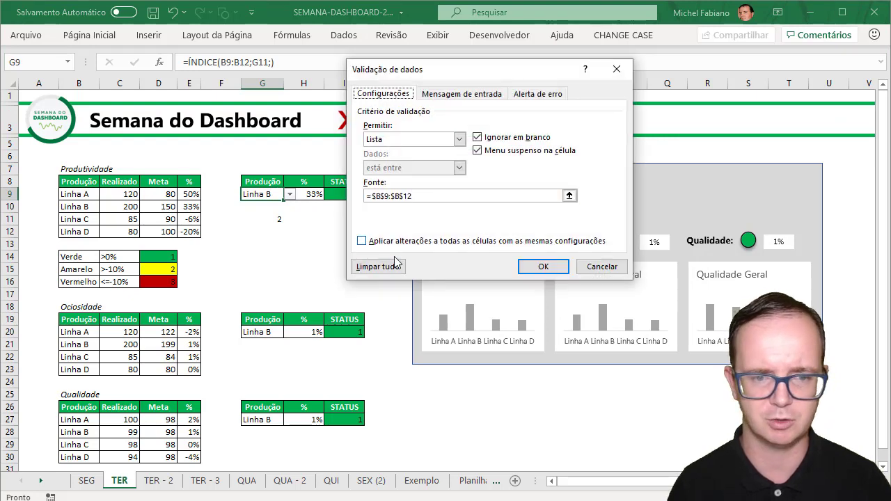
{"action": "left_click", "coordinate": [394, 266]}
{"action": "left_click", "coordinate": [542, 267]}
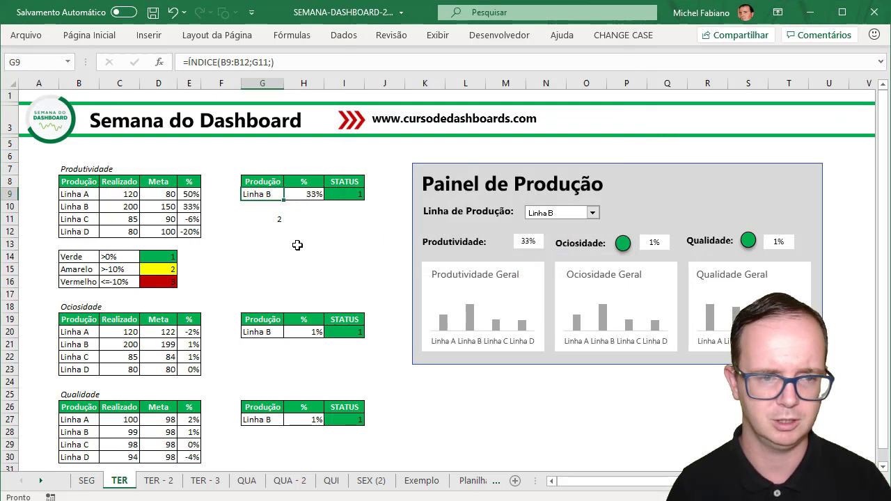
Step: Set the dashboard to Linha C and select cells G9:H9
{"action": "left_click", "coordinate": [298, 245]}
{"action": "left_click", "coordinate": [592, 212]}
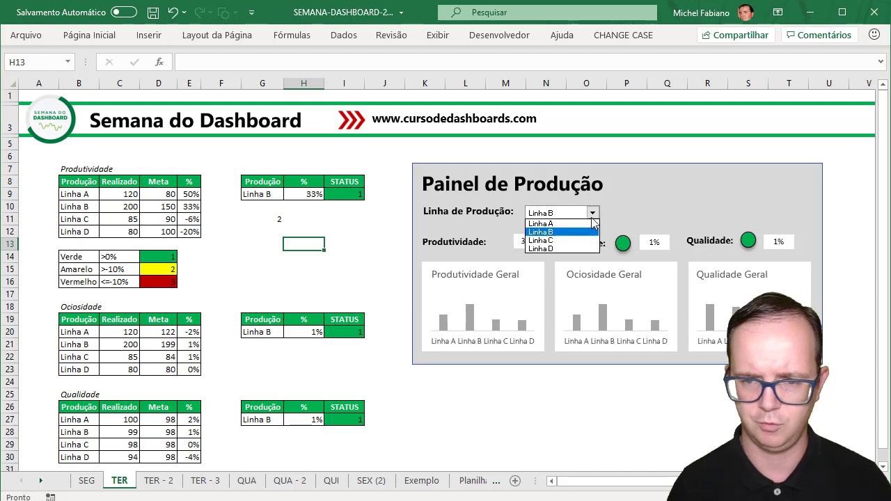
{"action": "left_click", "coordinate": [575, 241]}
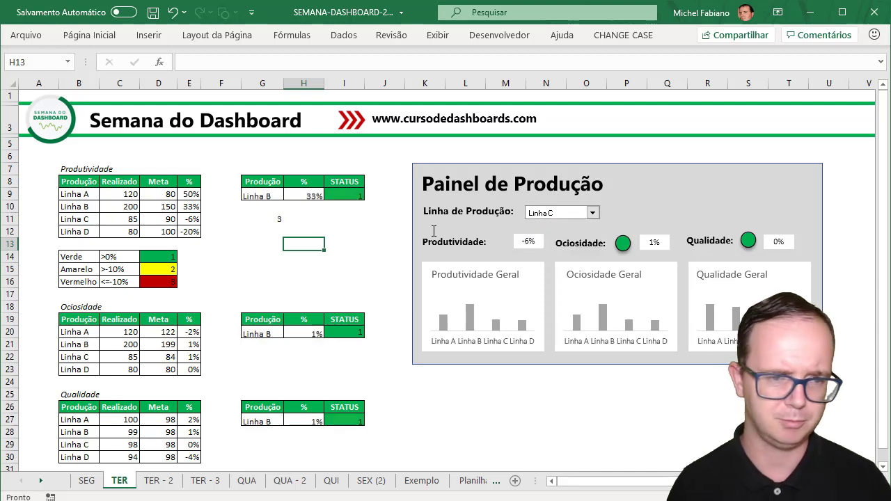
{"action": "left_click", "coordinate": [270, 197]}
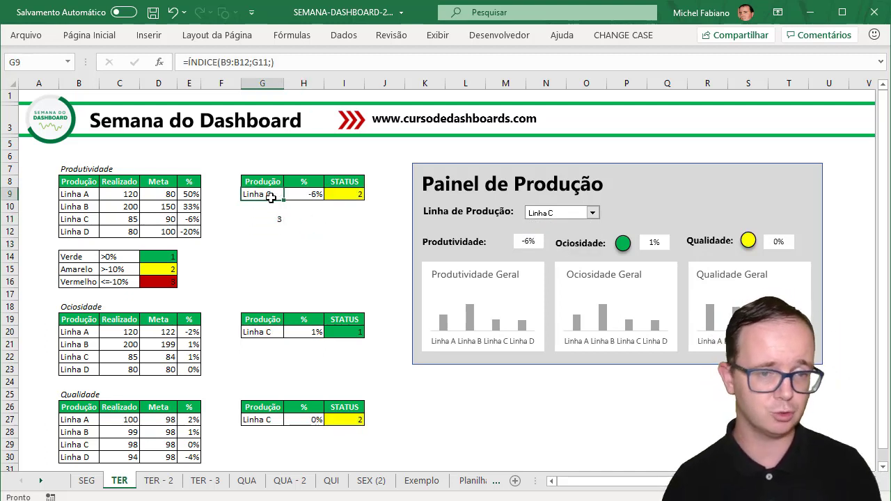
{"action": "left_click_drag", "start_coordinate": [269, 194], "coordinate": [316, 193]}
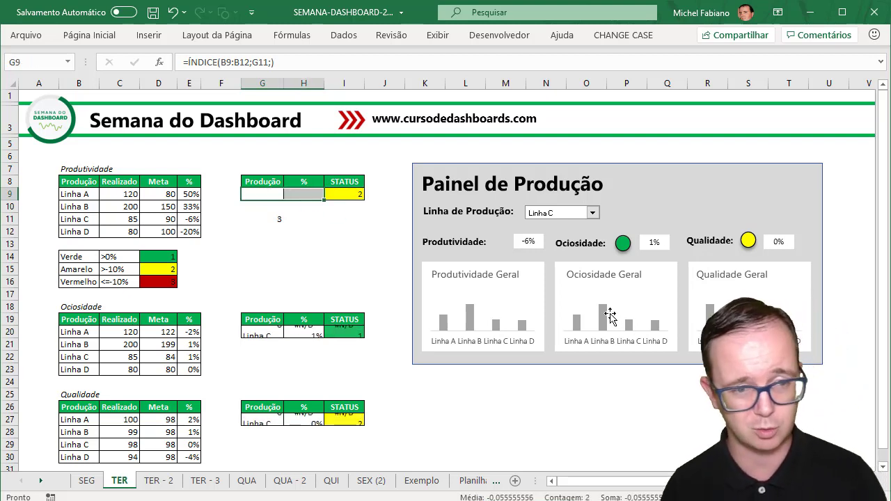
Step: Clear G9:H9 and enter =ÍNDICE(B9:B12;G11) in G9 to return the line name
{"action": "key", "text": "Delete"}
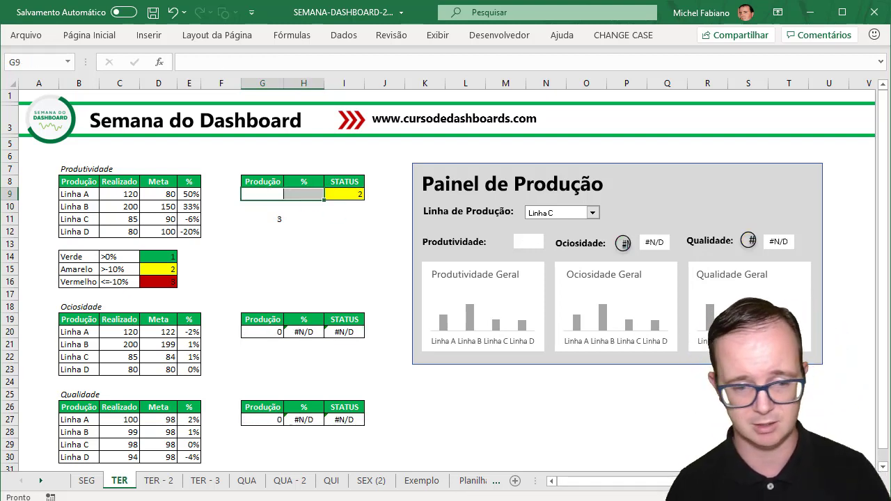
{"action": "scroll", "coordinate": [676, 371], "scroll_direction": "up", "scroll_amount": 1, "text": "ctrl"}
{"action": "scroll", "coordinate": [676, 371], "scroll_direction": "up", "scroll_amount": 1, "text": "ctrl"}
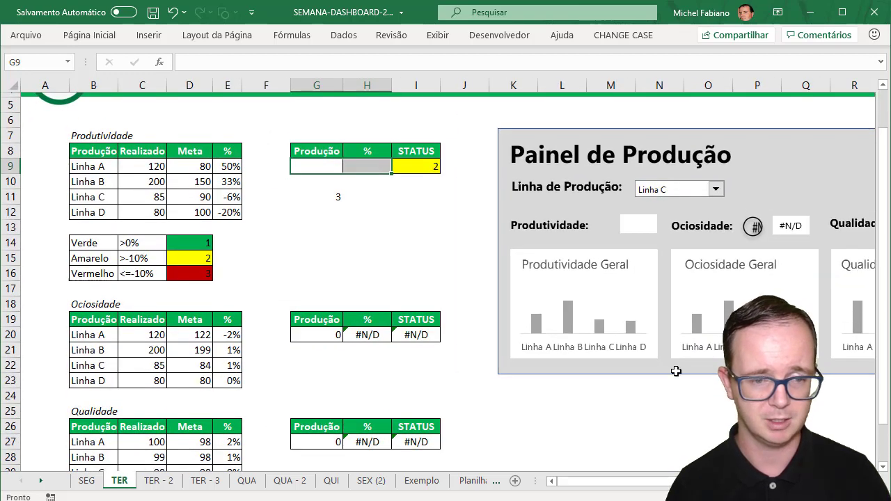
{"action": "left_click", "coordinate": [334, 170]}
{"action": "type", "text": "="}
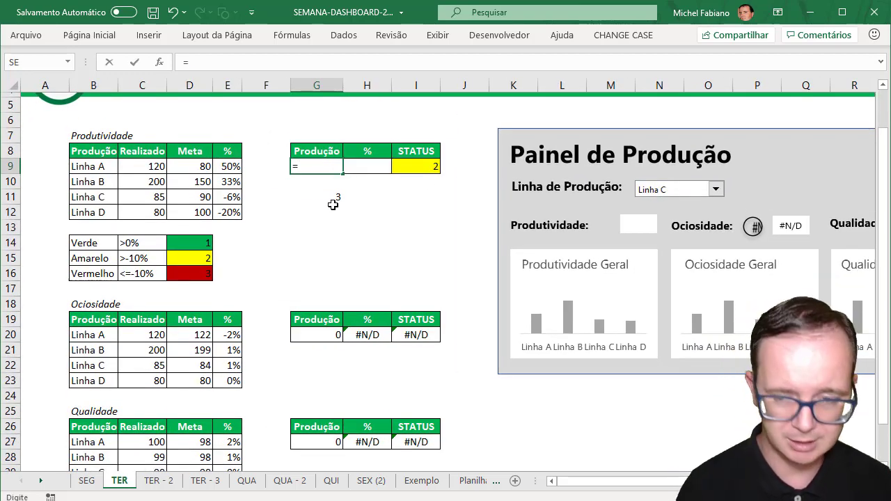
{"action": "type", "text": "índice("}
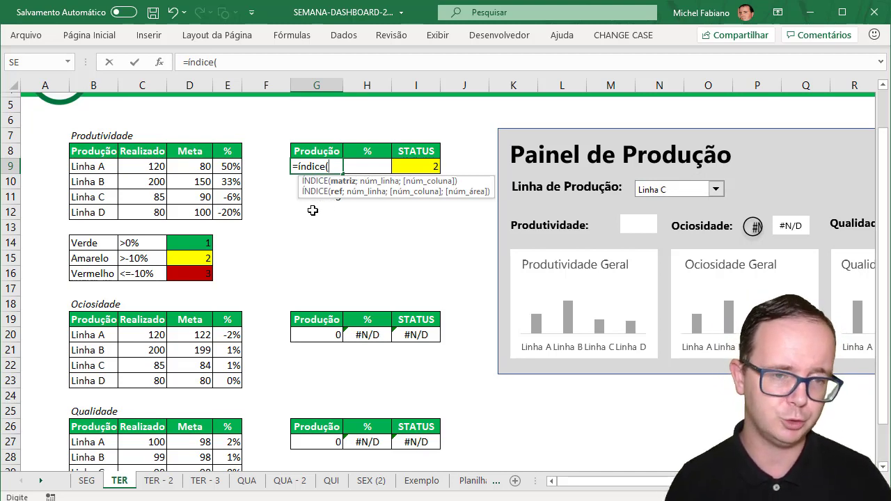
{"action": "left_click_drag", "start_coordinate": [99, 163], "coordinate": [100, 214]}
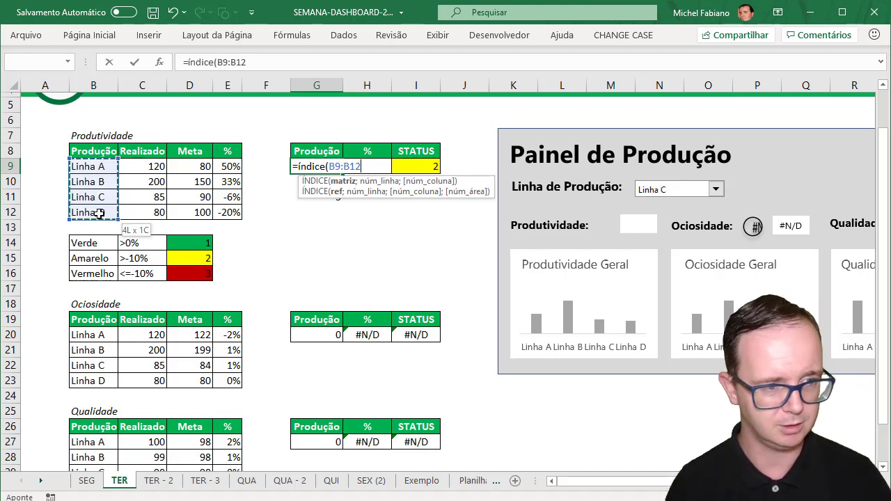
{"action": "type", "text": ";"}
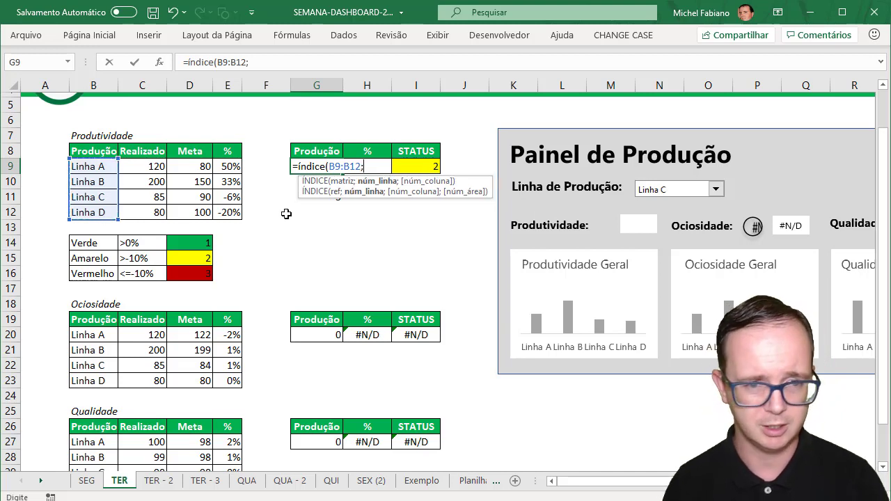
{"action": "left_click", "coordinate": [333, 202]}
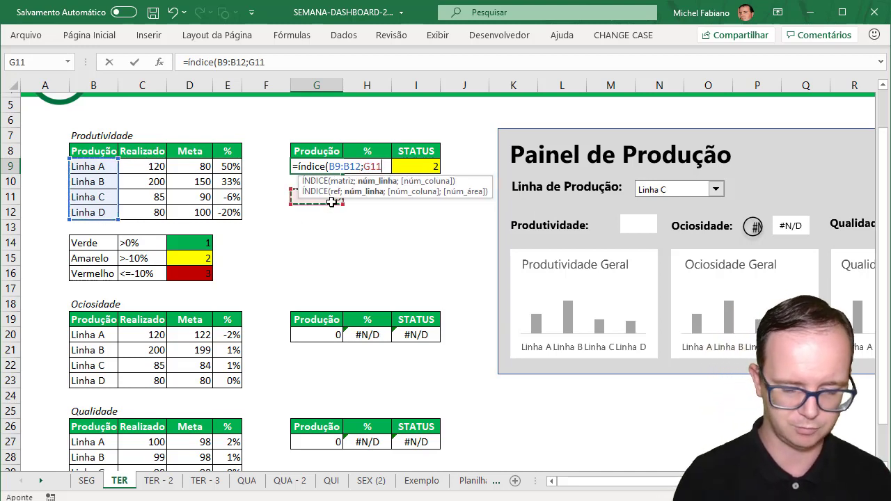
{"action": "key", "text": "Return"}
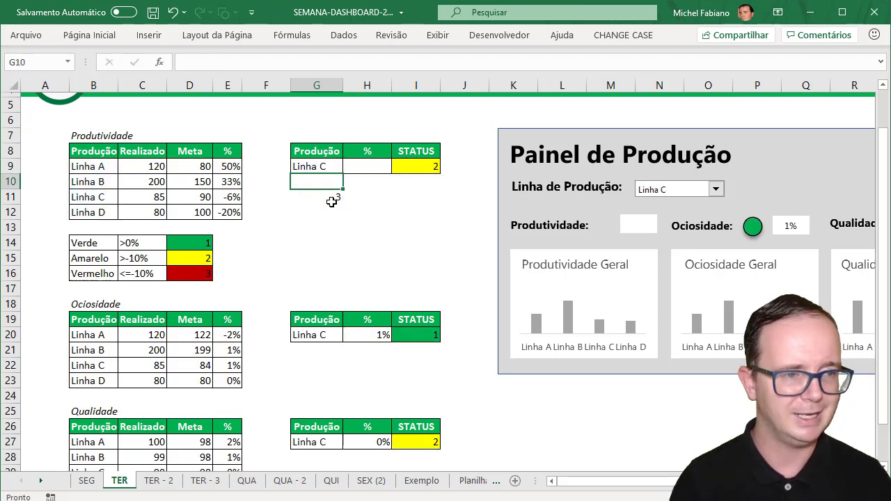
Step: Compare G9's result against the line names Linha A to Linha C in B9:B11
{"action": "left_click_drag", "start_coordinate": [108, 167], "coordinate": [108, 211]}
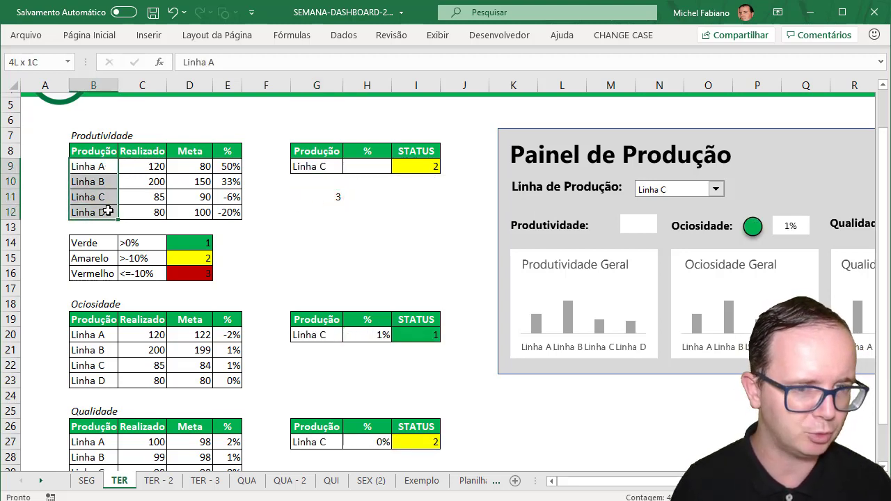
{"action": "left_click", "coordinate": [97, 169]}
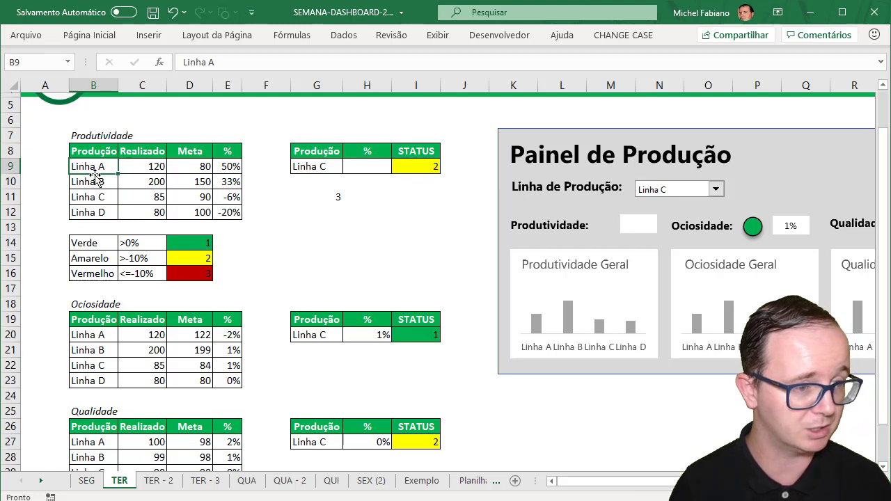
{"action": "left_click", "coordinate": [101, 181]}
{"action": "left_click", "coordinate": [100, 198]}
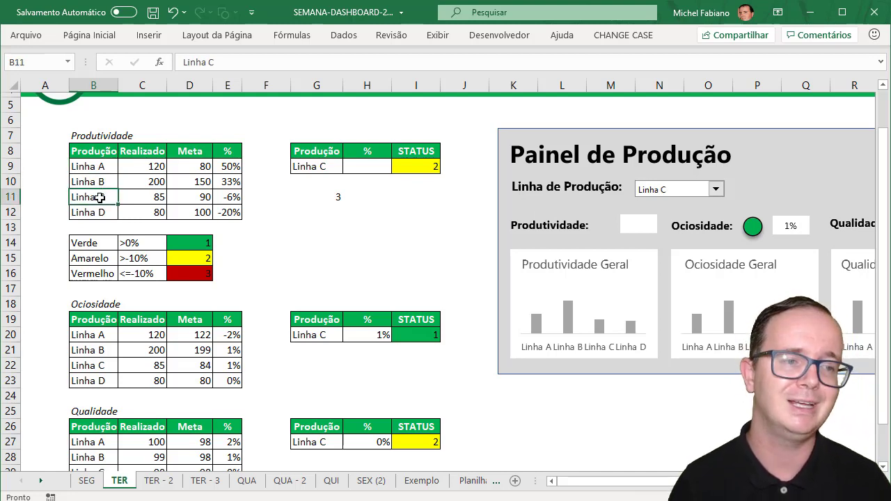
Step: Enter =ÍNDICE(E9:E12;G11) in H9 to return the line's productivity percentage
{"action": "left_click", "coordinate": [358, 170]}
{"action": "type", "text": "="}
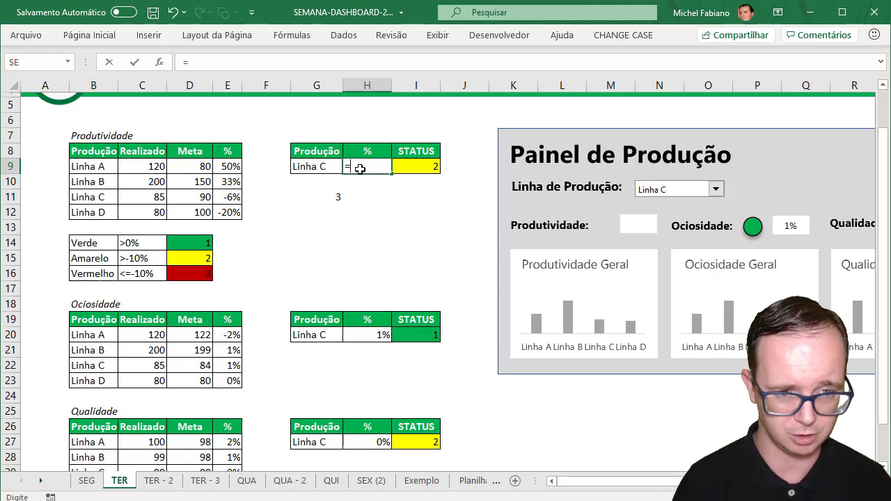
{"action": "type", "text": "índice"}
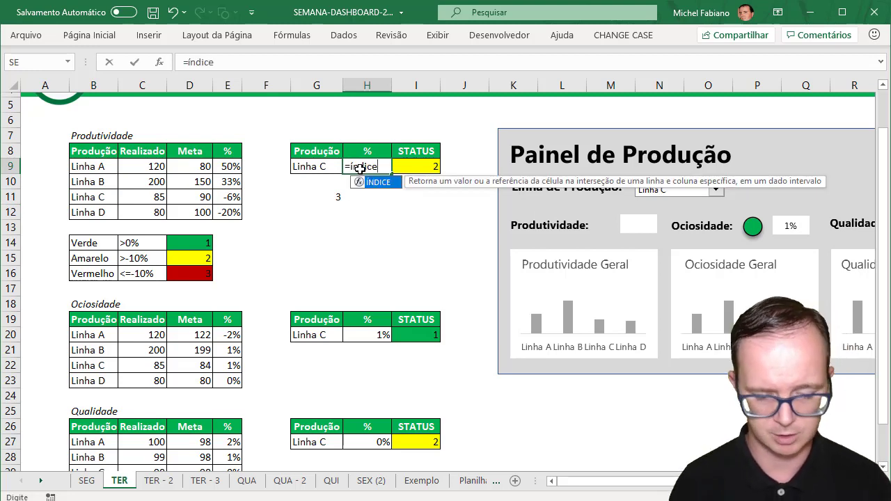
{"action": "type", "text": "("}
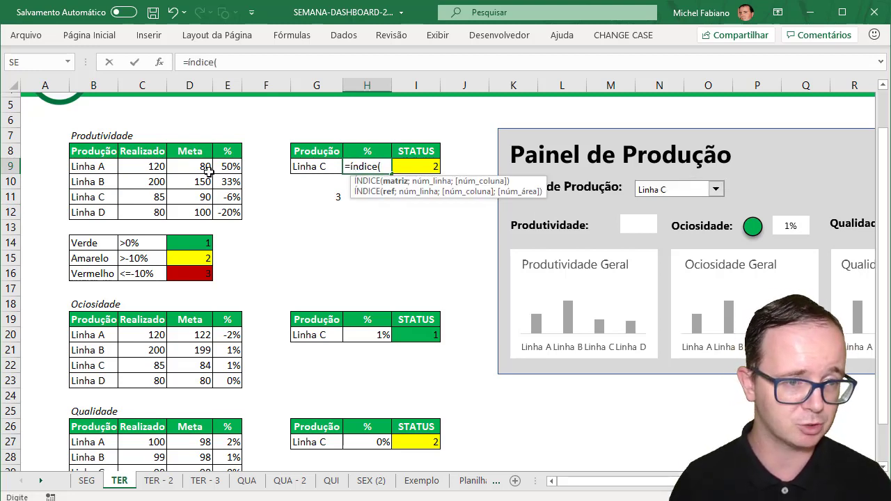
{"action": "left_click_drag", "start_coordinate": [224, 165], "coordinate": [224, 211]}
{"action": "type", "text": ";"}
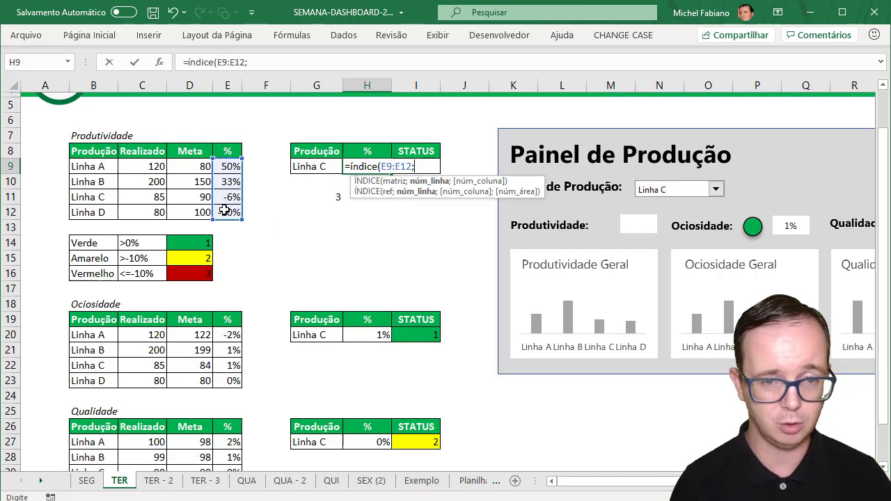
{"action": "left_click", "coordinate": [331, 198]}
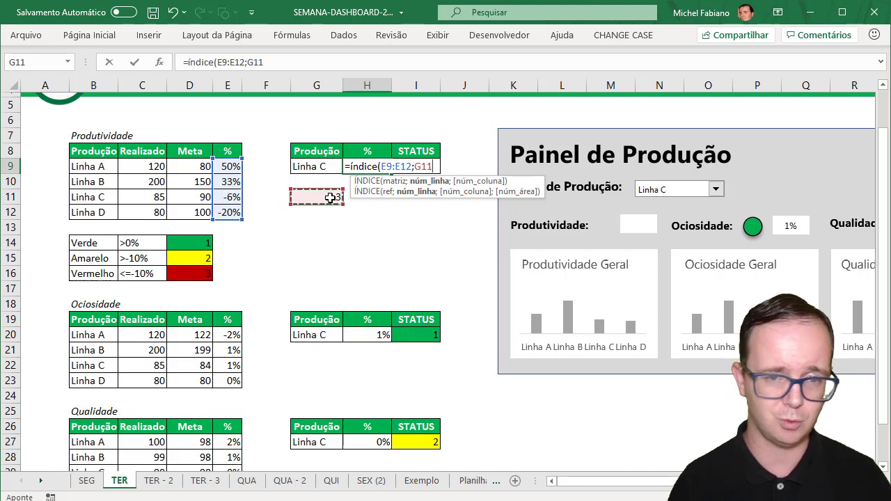
{"action": "type", "text": ")"}
{"action": "key", "text": "Return"}
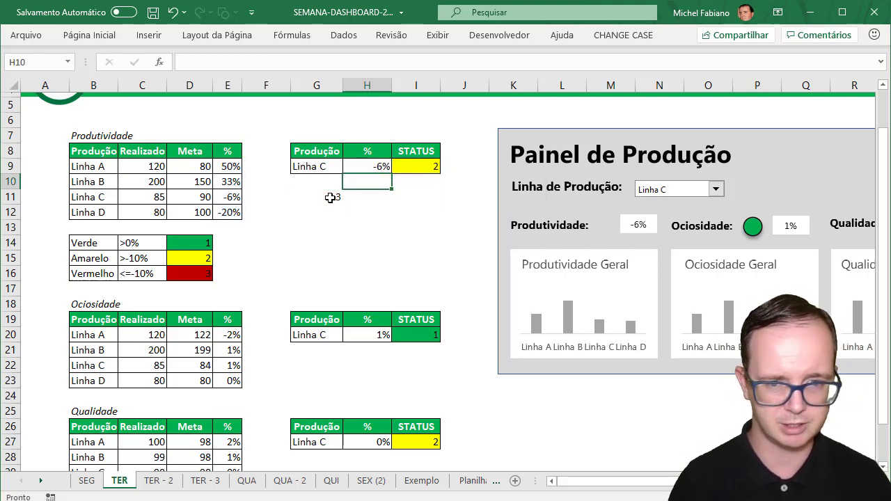
{"action": "left_click", "coordinate": [716, 190]}
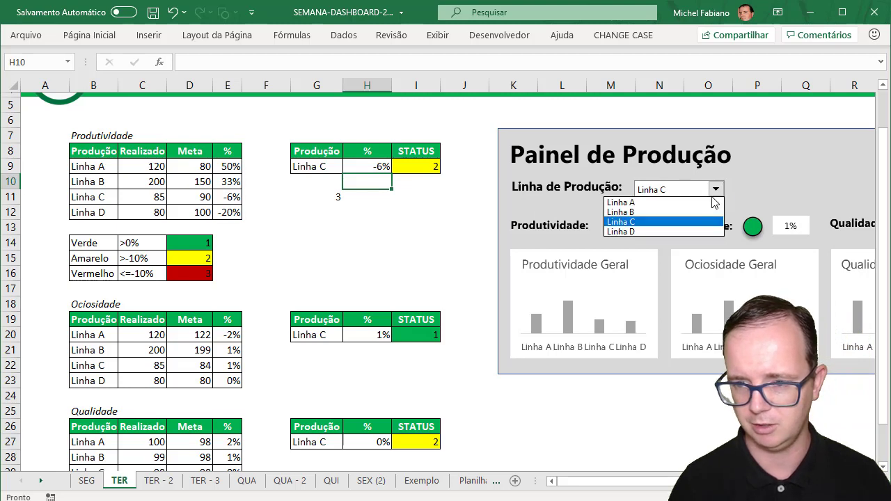
{"action": "left_click", "coordinate": [679, 202]}
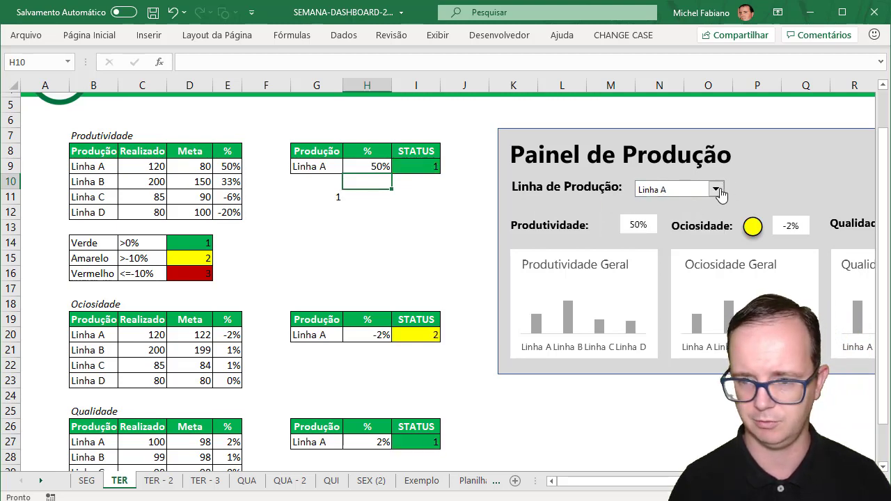
{"action": "left_click", "coordinate": [717, 190]}
{"action": "left_click", "coordinate": [692, 220]}
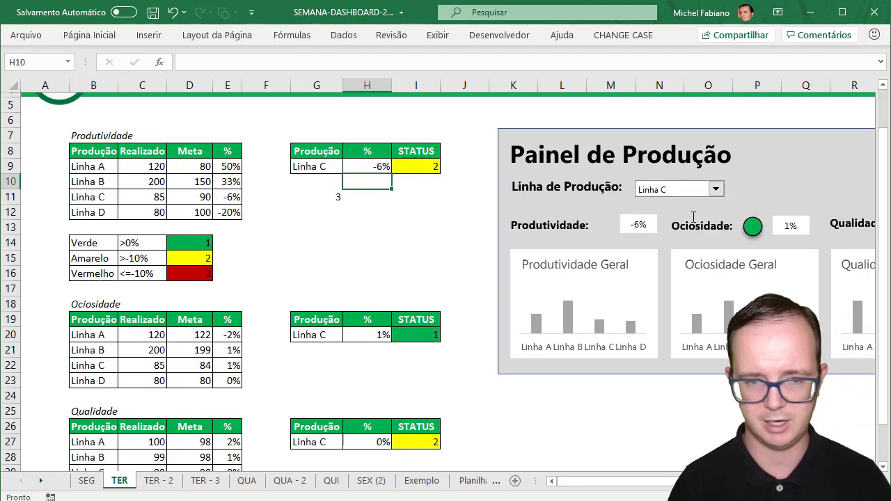
{"action": "left_click", "coordinate": [411, 169]}
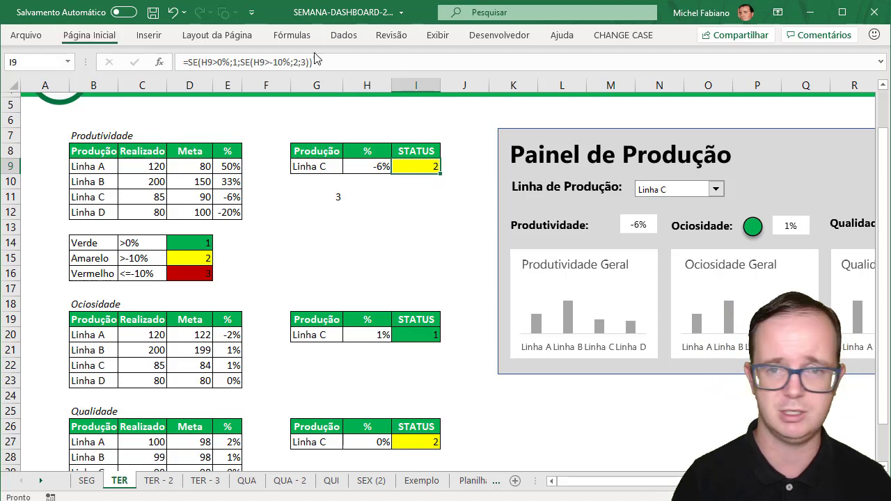
Step: Clear the conditional formatting rules from cell I9
{"action": "left_click", "coordinate": [89, 35]}
{"action": "left_click", "coordinate": [547, 89]}
{"action": "mouse_move", "coordinate": [563, 301]}
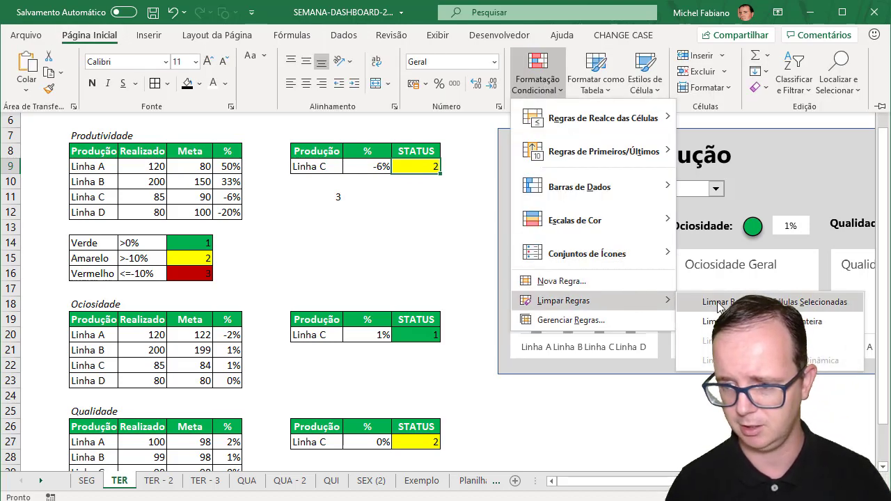
{"action": "left_click", "coordinate": [721, 303]}
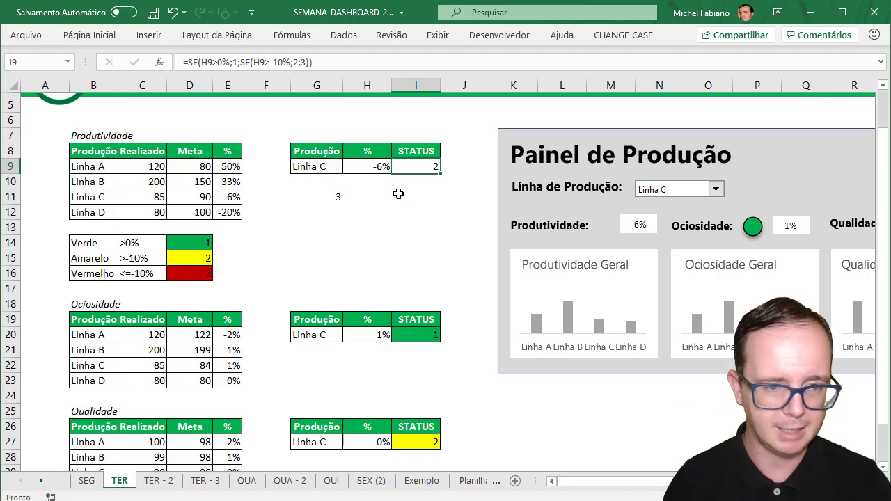
Step: Review the Verde, Amarelo and Vermelho status key with its codes in D14:D16
{"action": "left_click_drag", "start_coordinate": [97, 242], "coordinate": [178, 277]}
{"action": "mouse_move", "coordinate": [107, 249]}
{"action": "left_mouse_down"}
{"action": "mouse_move", "coordinate": [139, 244]}
{"action": "mouse_move", "coordinate": [139, 273]}
{"action": "left_mouse_up"}
{"action": "left_click", "coordinate": [189, 242]}
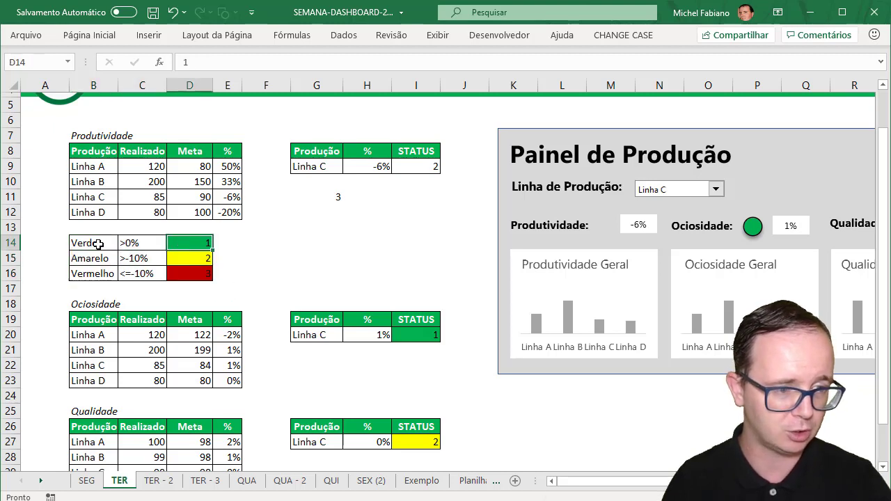
{"action": "left_click", "coordinate": [99, 243]}
{"action": "left_click", "coordinate": [96, 258]}
{"action": "left_click", "coordinate": [102, 272]}
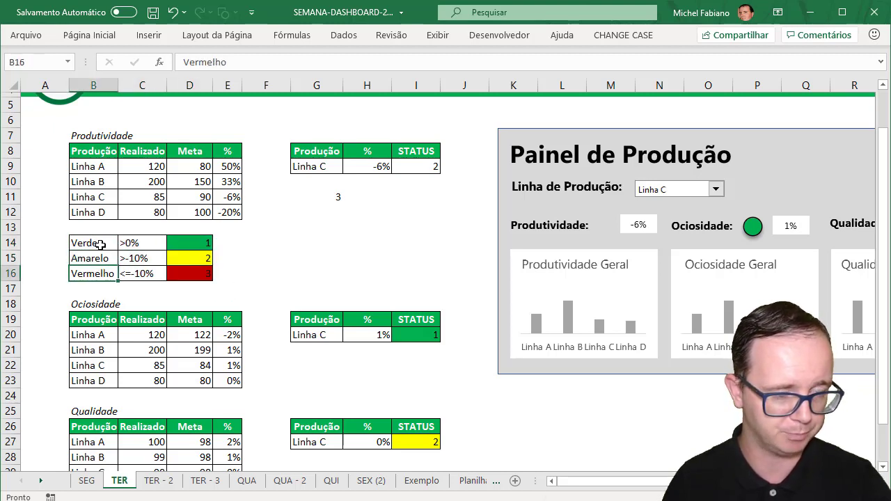
{"action": "left_click", "coordinate": [100, 244]}
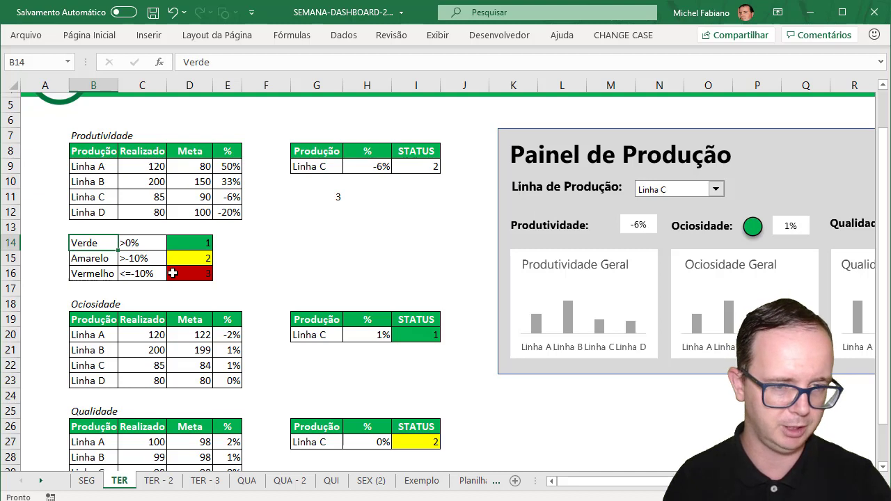
{"action": "left_click", "coordinate": [427, 167]}
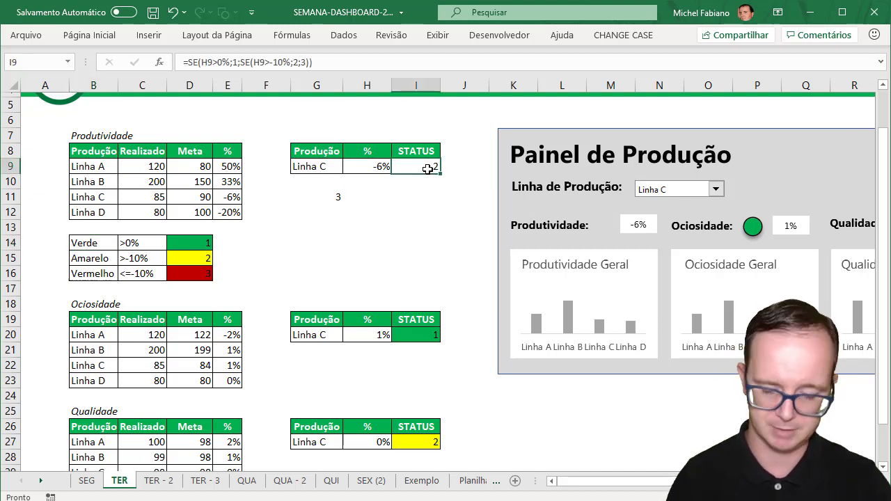
Step: Enter =SE(H9>0%;D14;SE(H9>-10%;D15;D16)) in I9, accepting Excel's suggested correction
{"action": "type", "text": "=se"}
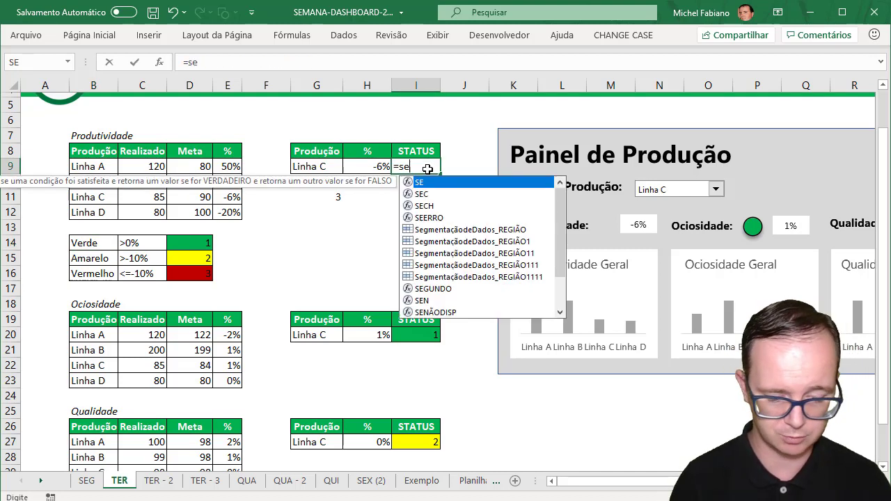
{"action": "type", "text": "("}
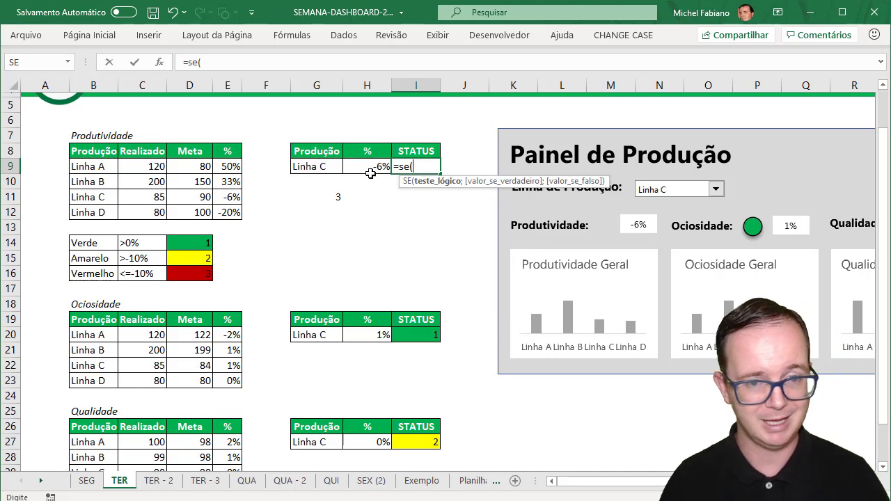
{"action": "left_click", "coordinate": [376, 169]}
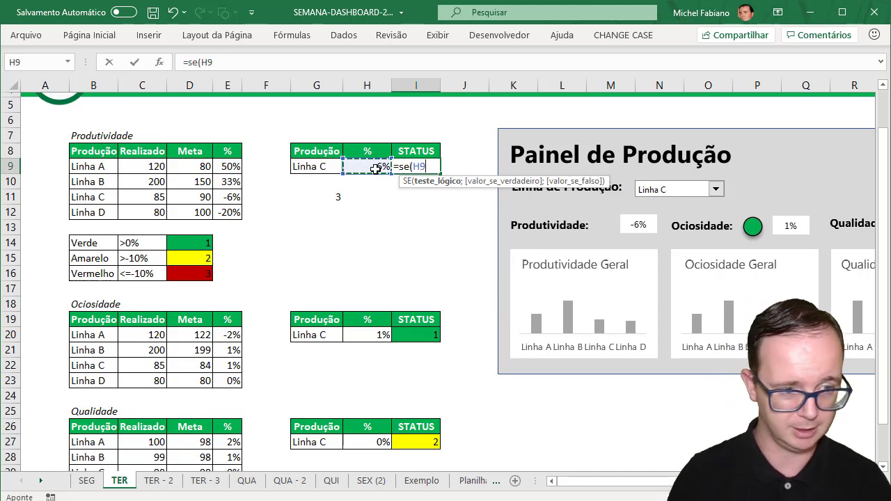
{"action": "type", "text": ">0"}
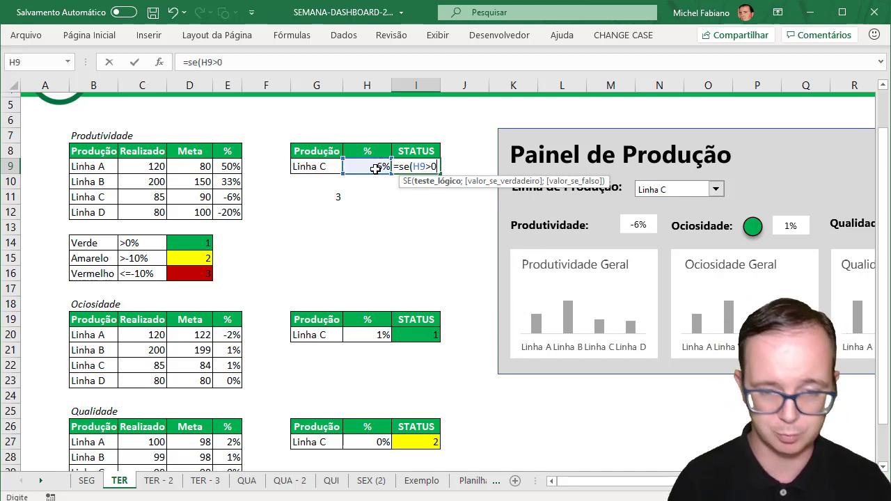
{"action": "type", "text": "%;"}
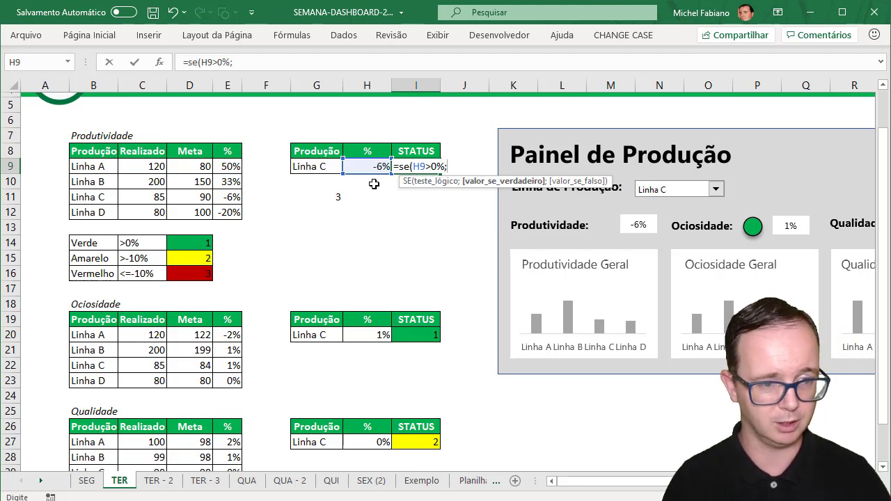
{"action": "left_click", "coordinate": [203, 243]}
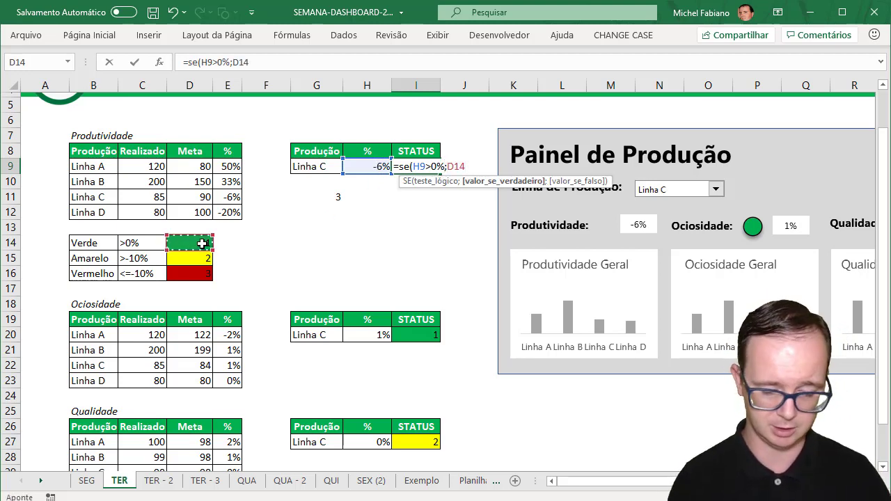
{"action": "type", "text": ";se"}
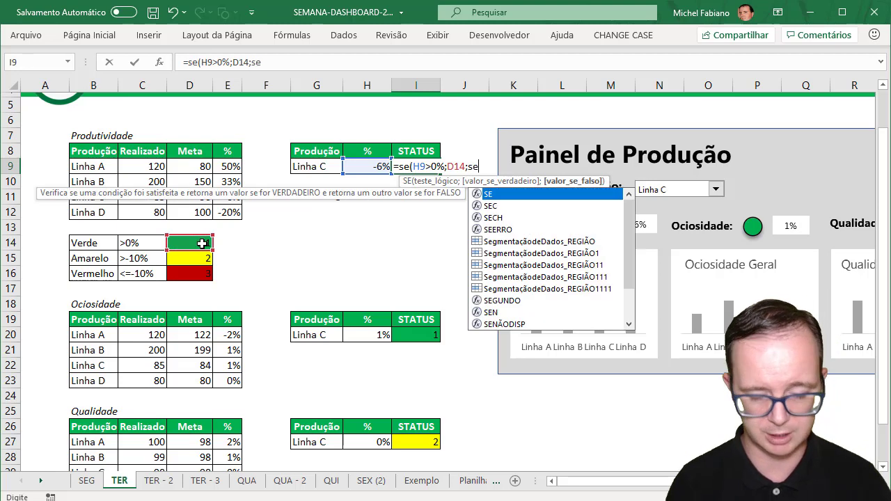
{"action": "type", "text": "("}
{"action": "left_click", "coordinate": [382, 169]}
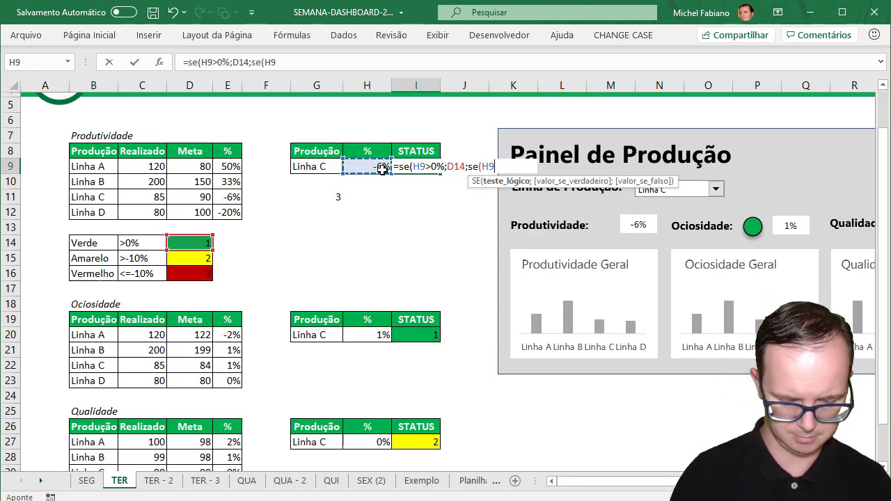
{"action": "type", "text": ">-"}
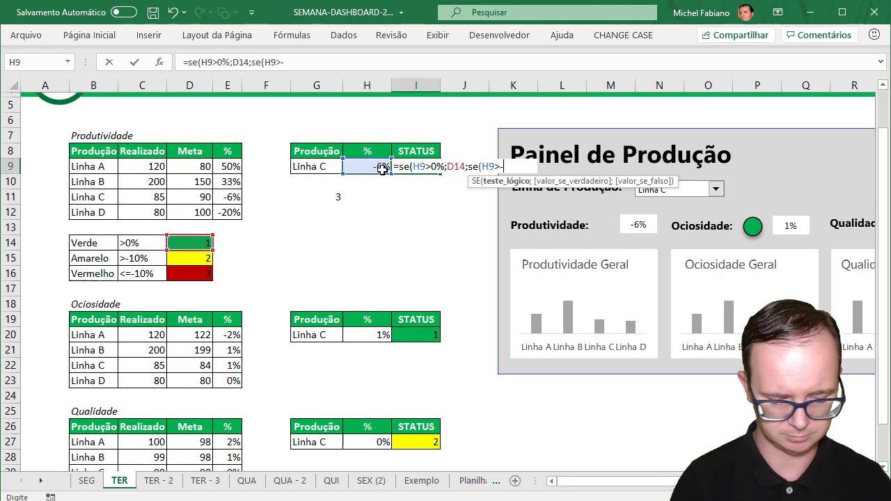
{"action": "type", "text": "10%"}
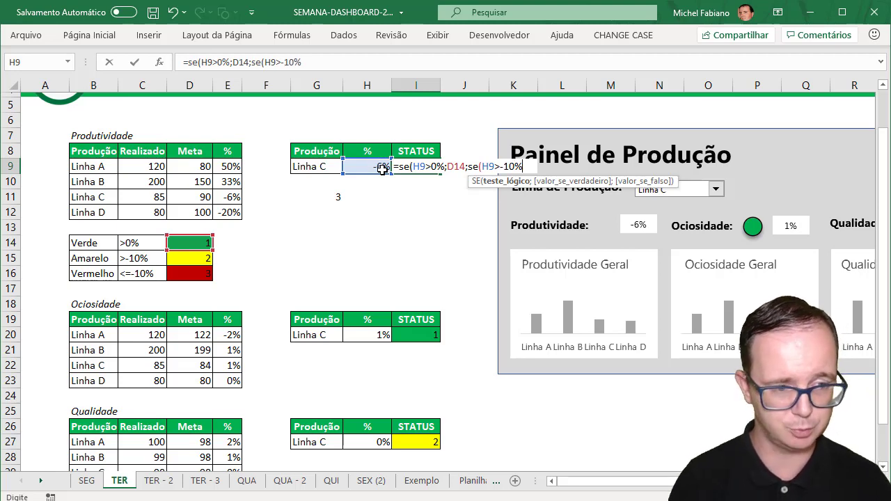
{"action": "type", "text": ";"}
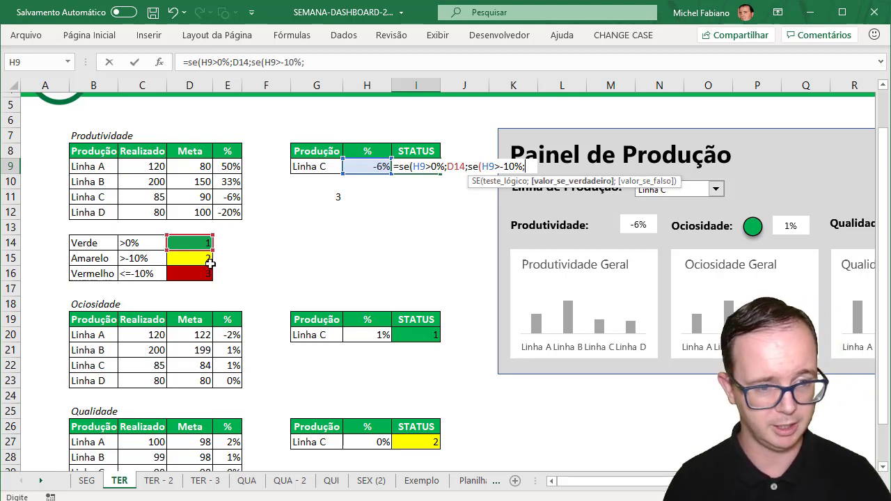
{"action": "left_click", "coordinate": [202, 260]}
{"action": "type", "text": ";"}
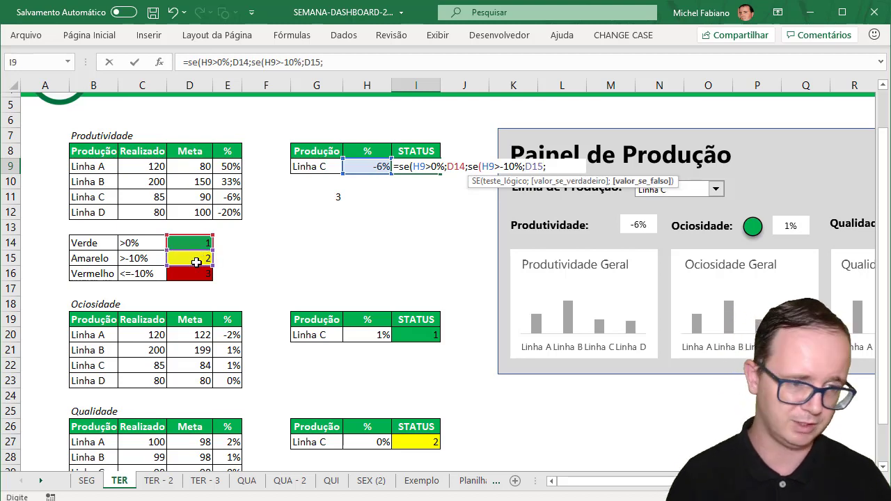
{"action": "left_click", "coordinate": [194, 278]}
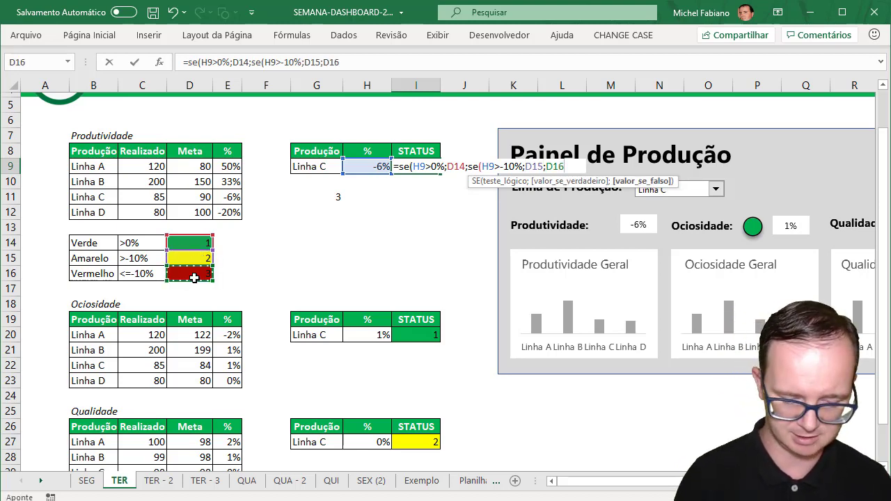
{"action": "type", "text": ")"}
{"action": "key", "text": "Return"}
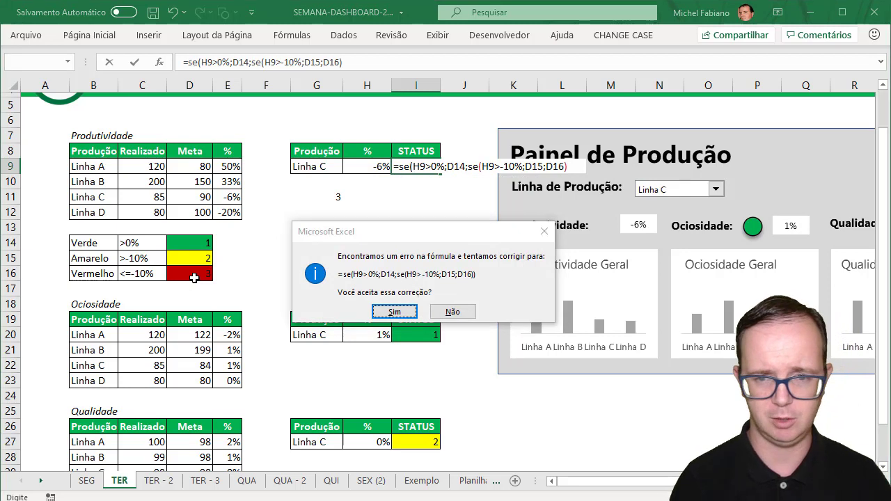
{"action": "key", "text": "Return"}
{"action": "key", "text": "Up"}
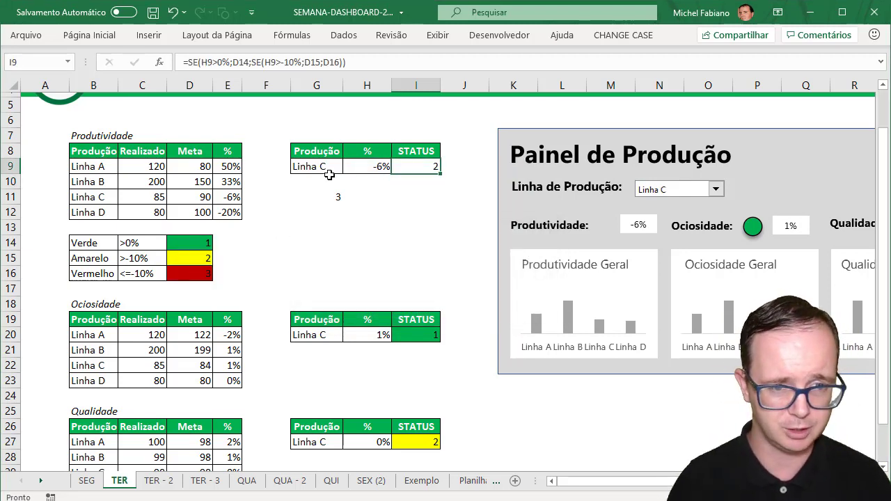
Step: Test the status formula by picking Linha A, then Linha B, ending on Linha D
{"action": "left_click", "coordinate": [716, 190]}
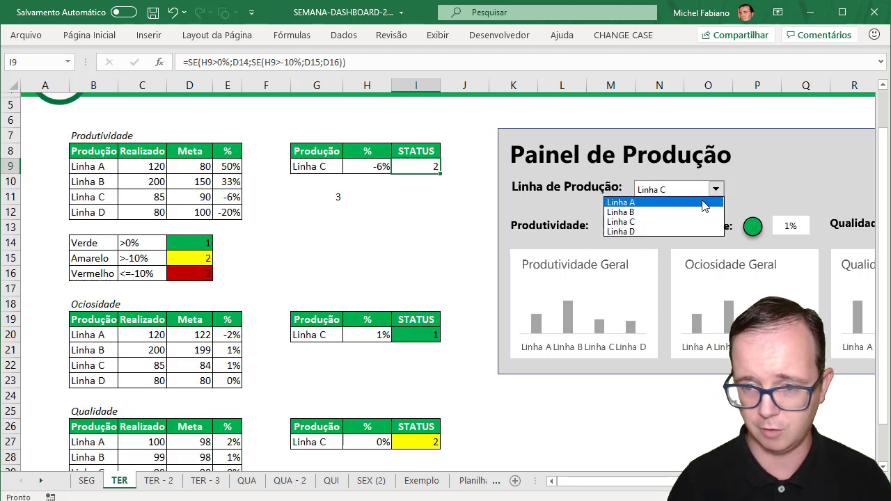
{"action": "left_click", "coordinate": [706, 200]}
{"action": "left_click", "coordinate": [716, 191]}
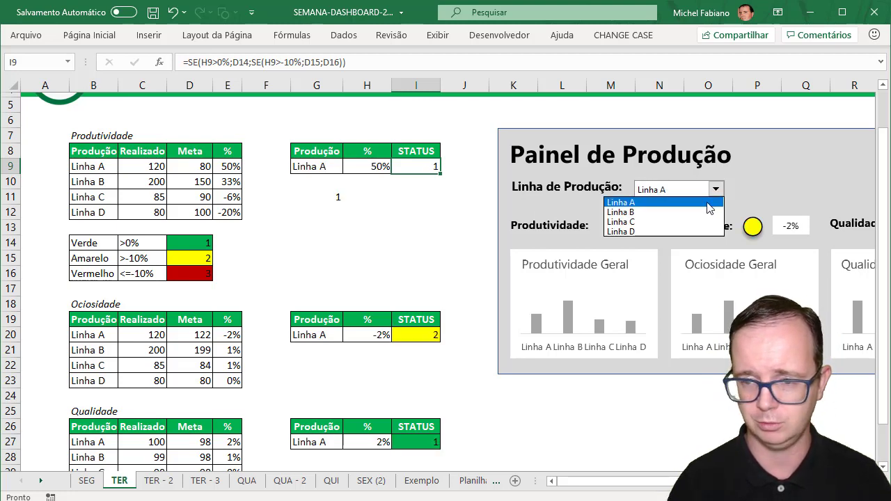
{"action": "left_click", "coordinate": [702, 212]}
{"action": "left_click", "coordinate": [716, 189]}
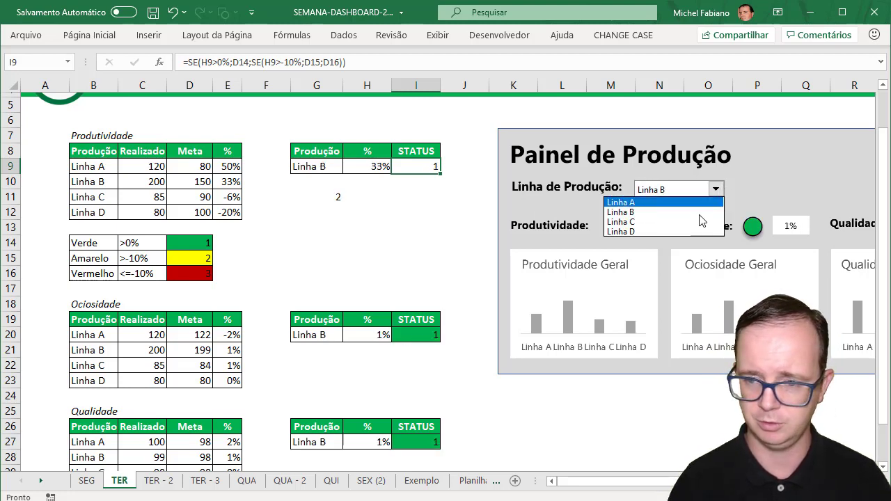
{"action": "left_click", "coordinate": [686, 230]}
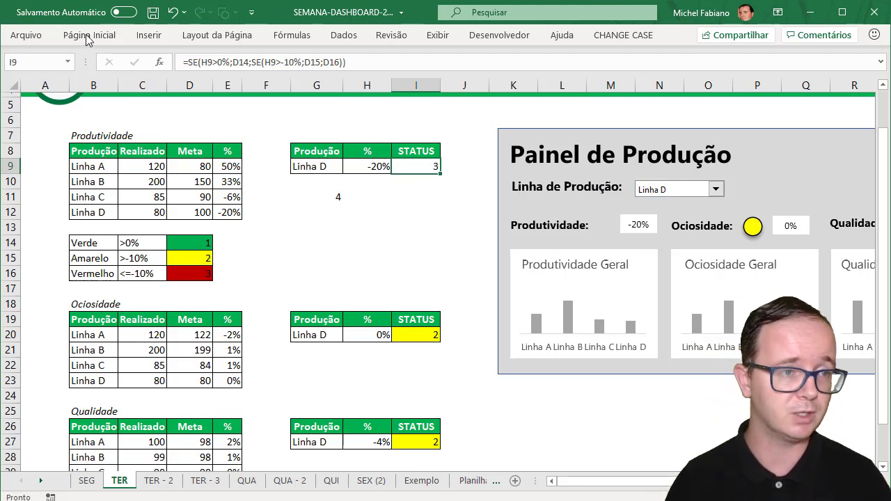
Step: Add an Equal To 3 conditional rule on STATUS cell I9 with a custom dark red fill
{"action": "left_click", "coordinate": [89, 36]}
{"action": "left_click", "coordinate": [559, 87]}
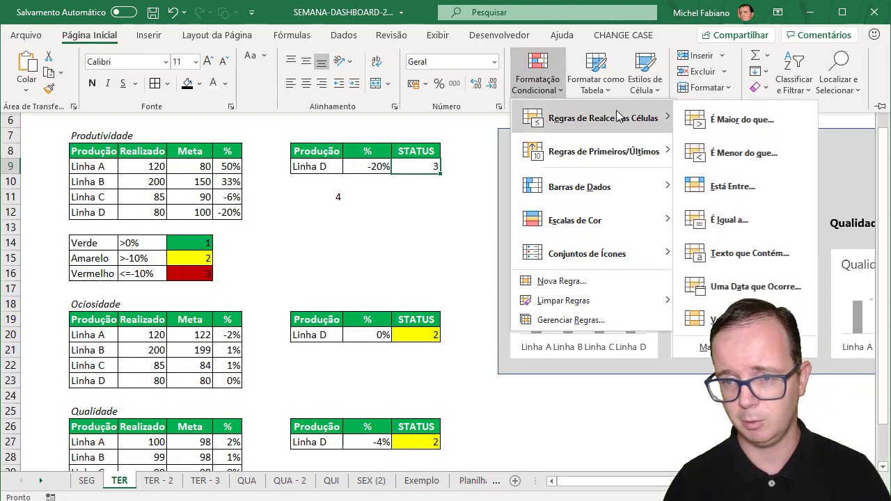
{"action": "mouse_move", "coordinate": [599, 118]}
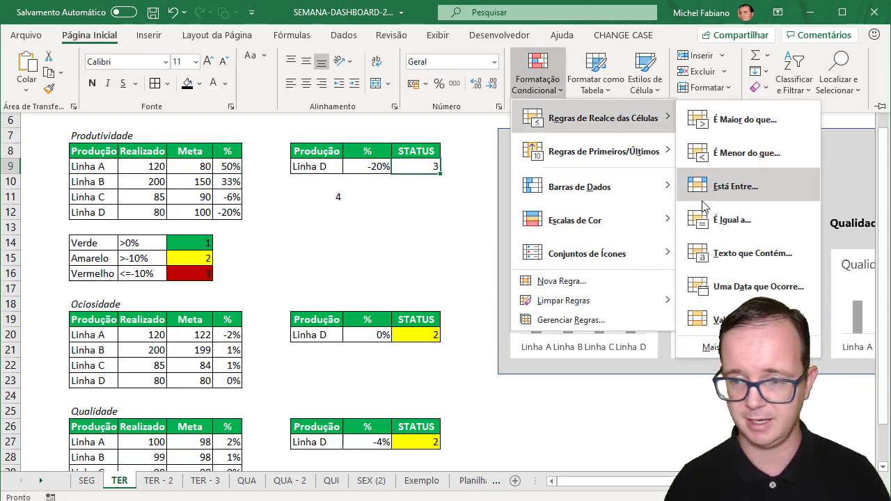
{"action": "left_click", "coordinate": [733, 220]}
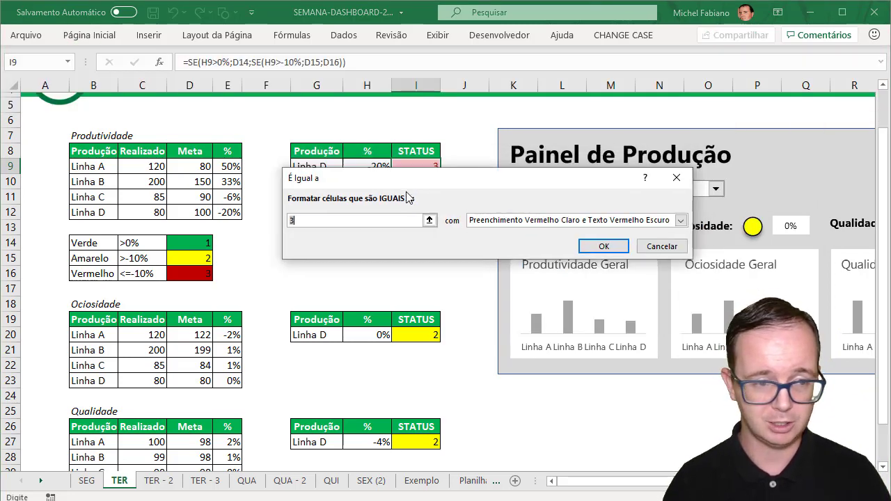
{"action": "left_click_drag", "start_coordinate": [420, 184], "coordinate": [406, 248]}
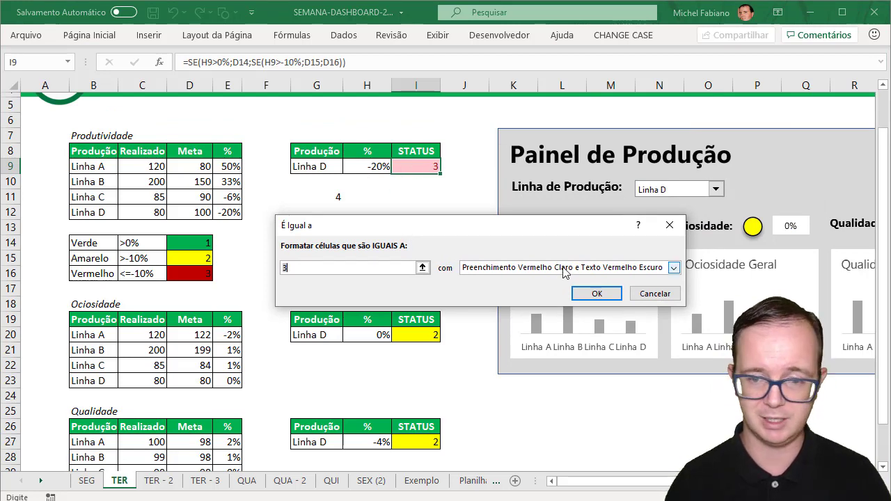
{"action": "left_click", "coordinate": [673, 267]}
{"action": "left_click", "coordinate": [510, 335]}
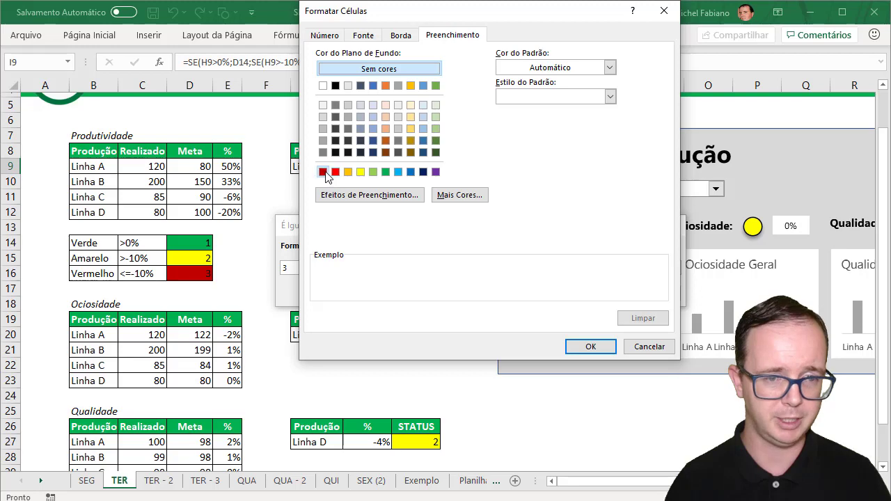
{"action": "left_click", "coordinate": [323, 172]}
{"action": "left_click", "coordinate": [575, 345]}
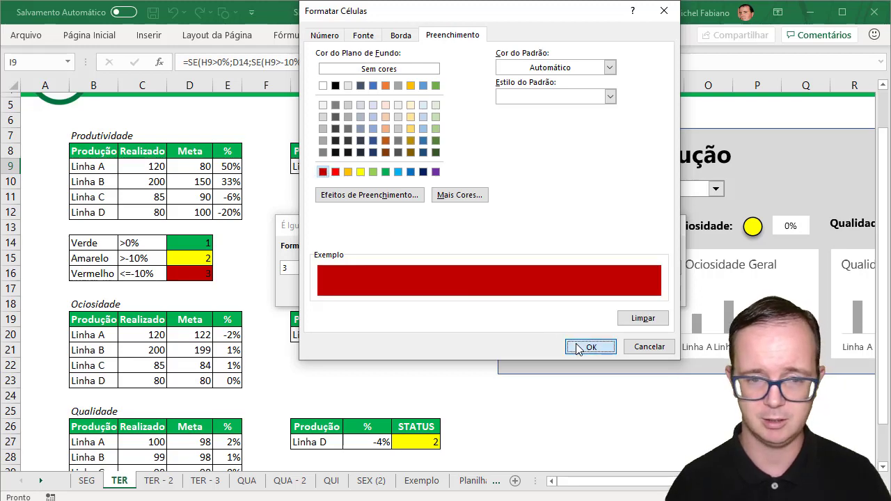
{"action": "left_click", "coordinate": [596, 294]}
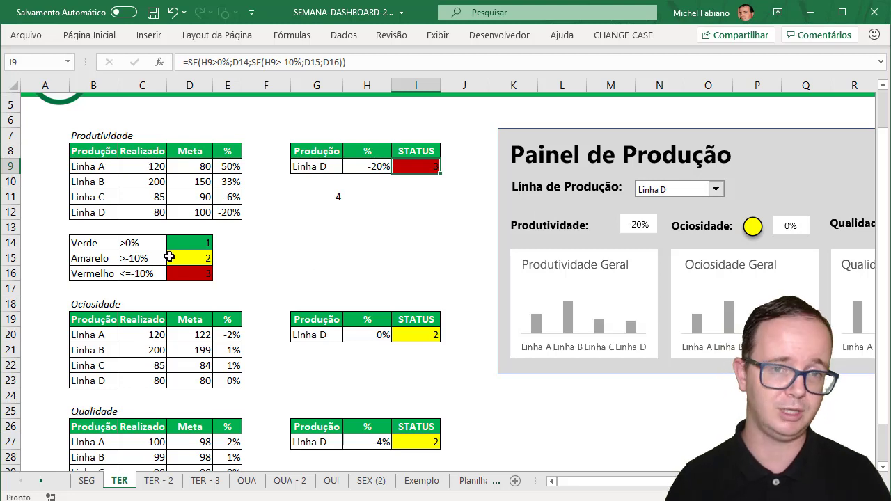
Step: Add an Equal To 2 rule on the STATUS cell with a custom yellow fill
{"action": "left_click", "coordinate": [89, 35]}
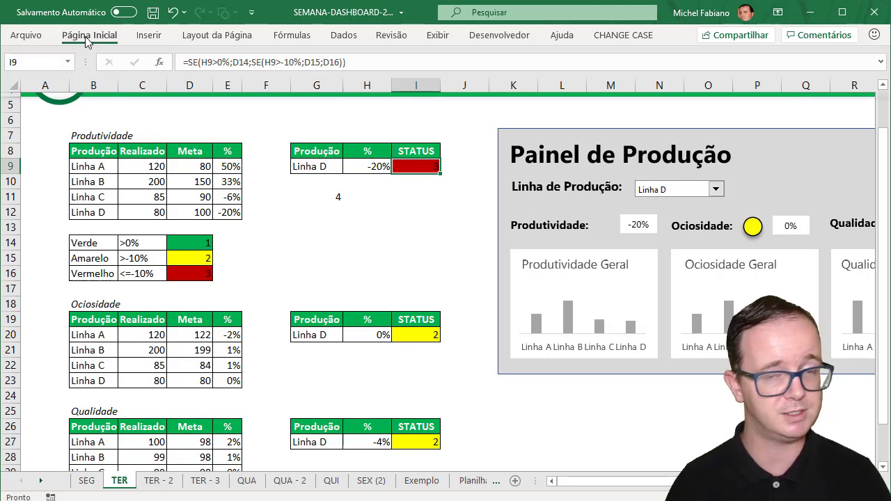
{"action": "left_click", "coordinate": [539, 82]}
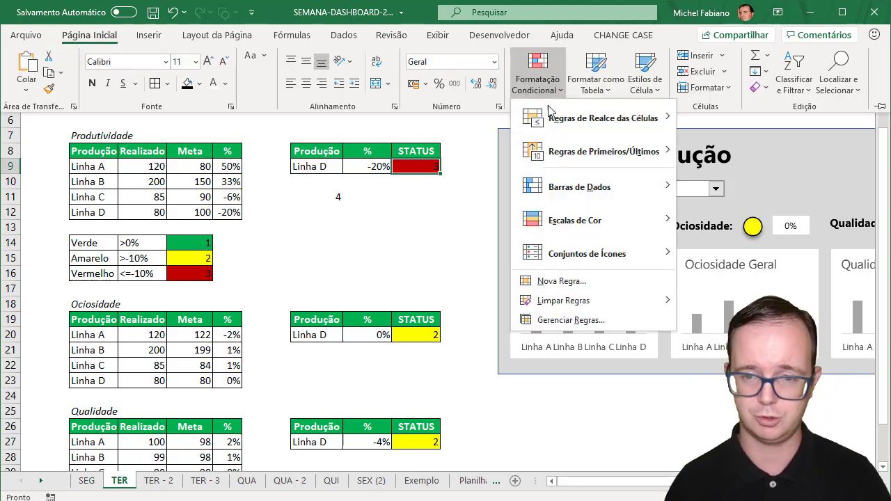
{"action": "mouse_move", "coordinate": [603, 118]}
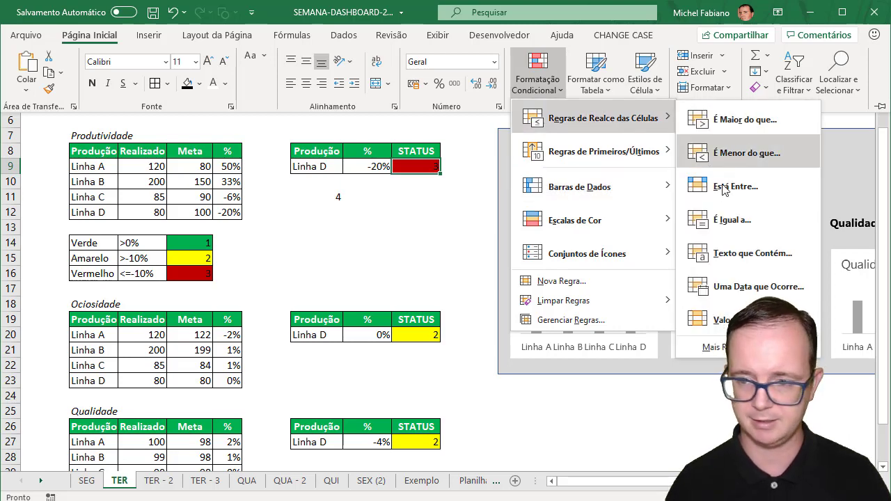
{"action": "left_click", "coordinate": [728, 221]}
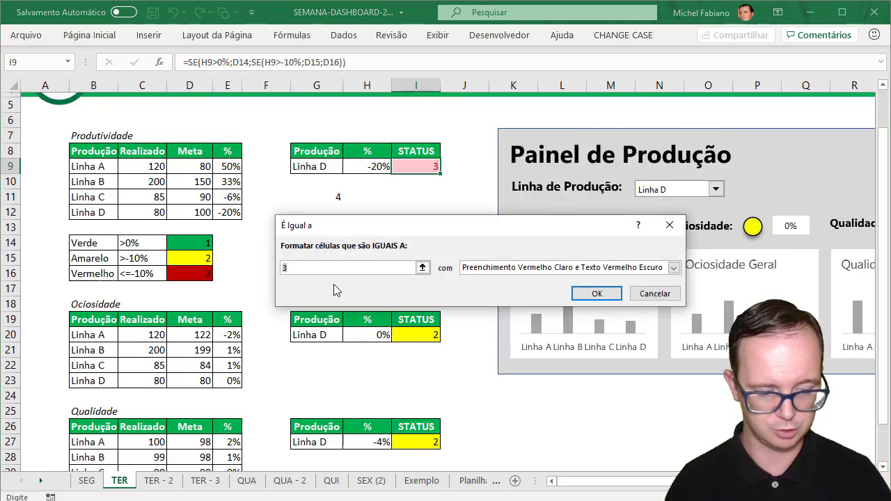
{"action": "type", "text": "2"}
{"action": "left_click", "coordinate": [674, 267]}
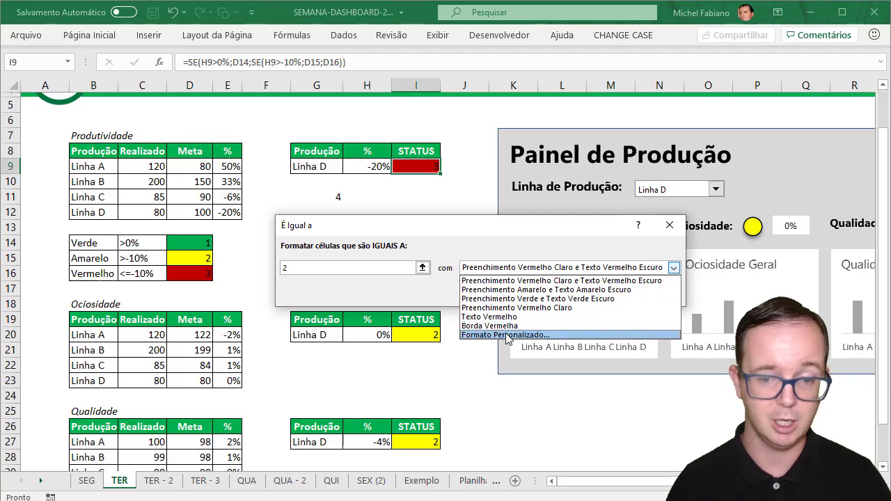
{"action": "left_click", "coordinate": [507, 335]}
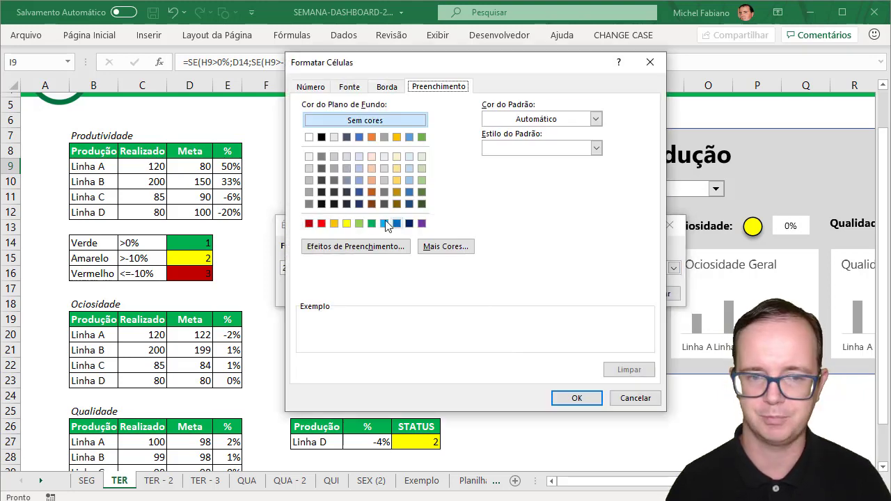
{"action": "left_click", "coordinate": [346, 224]}
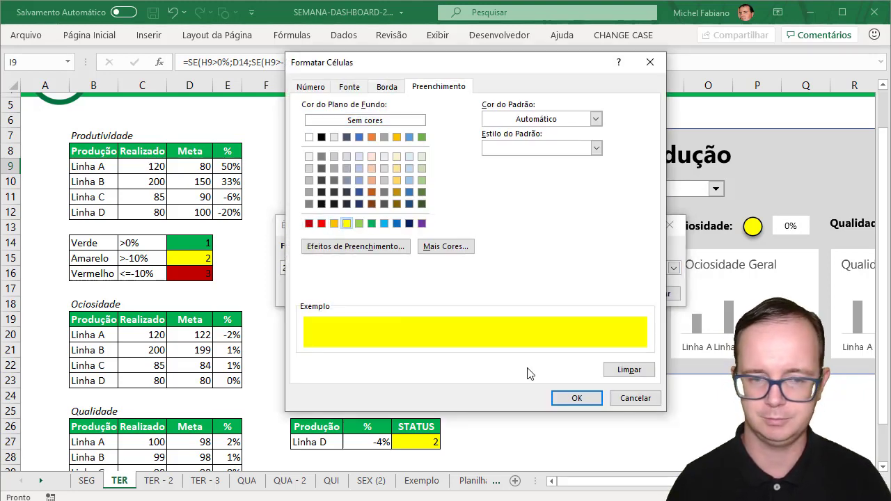
{"action": "left_click", "coordinate": [575, 397]}
{"action": "left_click", "coordinate": [596, 294]}
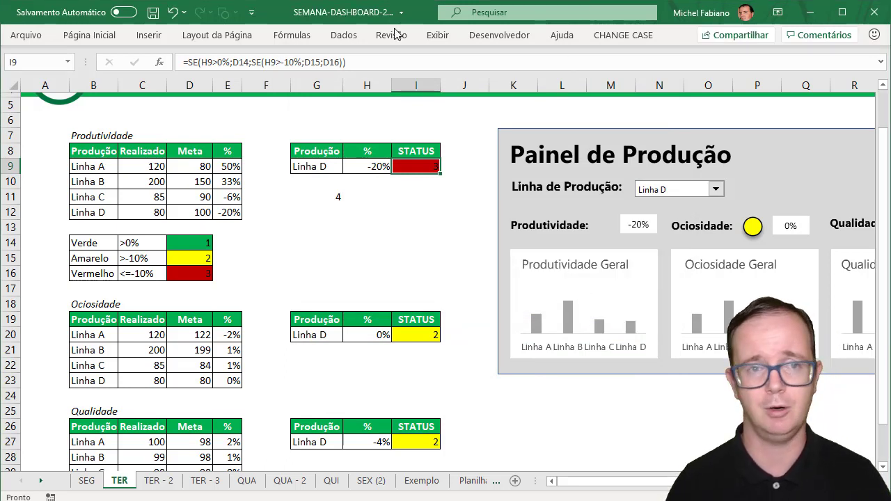
Step: Add an Equal To 1 rule on the STATUS cell with a custom green fill
{"action": "left_click", "coordinate": [89, 35]}
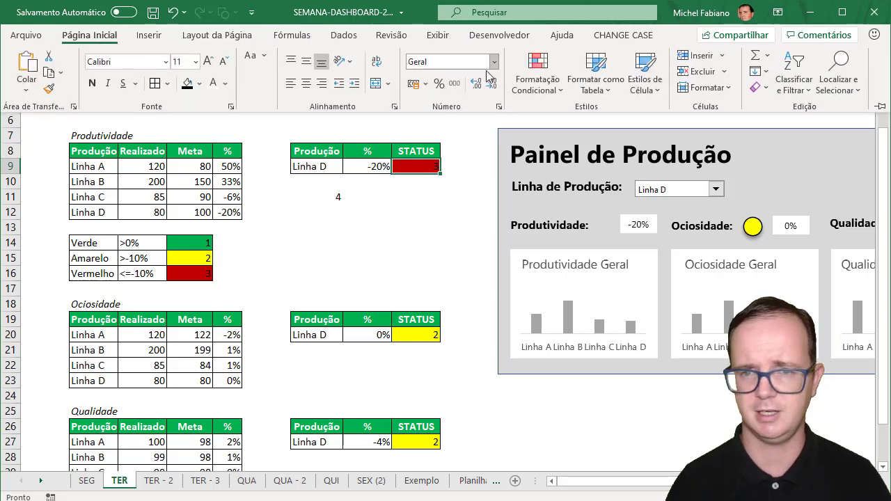
{"action": "left_click", "coordinate": [537, 78]}
{"action": "mouse_move", "coordinate": [598, 118]}
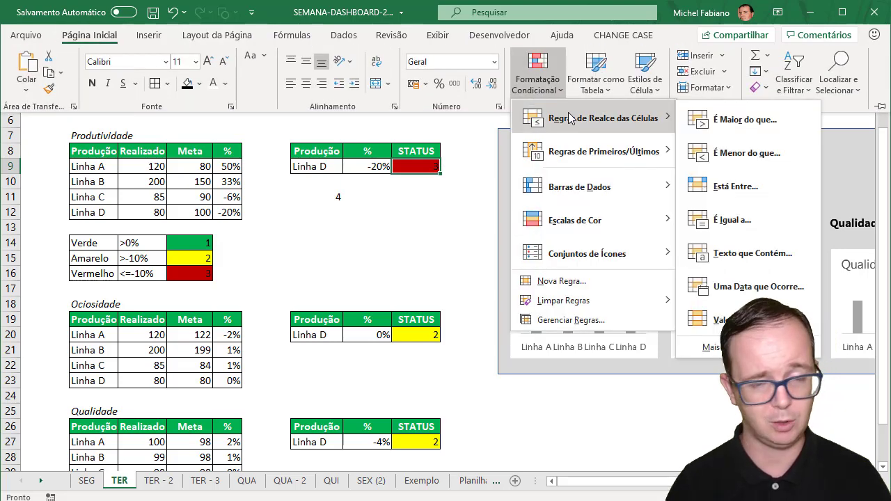
{"action": "left_click", "coordinate": [733, 230]}
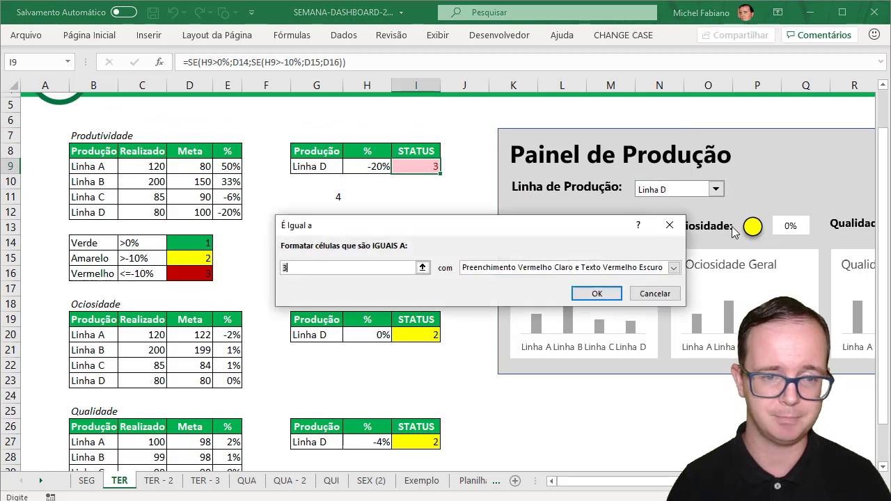
{"action": "type", "text": "1"}
{"action": "left_click", "coordinate": [499, 274]}
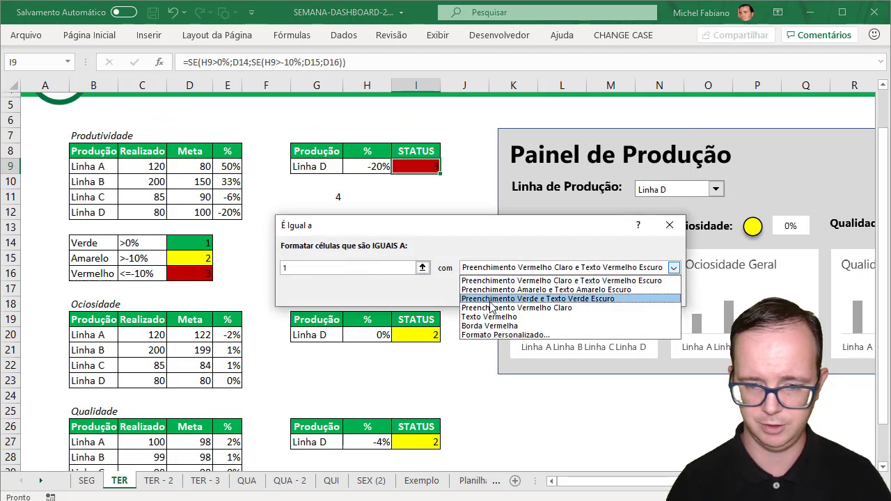
{"action": "left_click", "coordinate": [488, 337]}
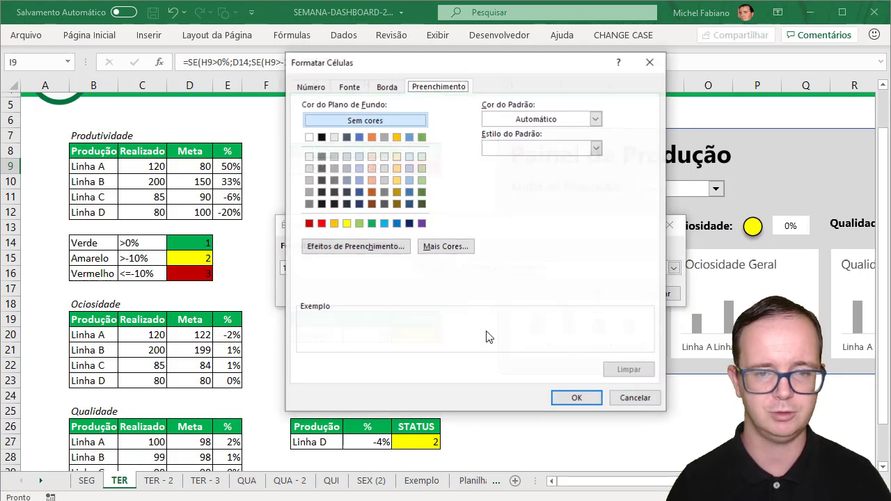
{"action": "left_click", "coordinate": [373, 223]}
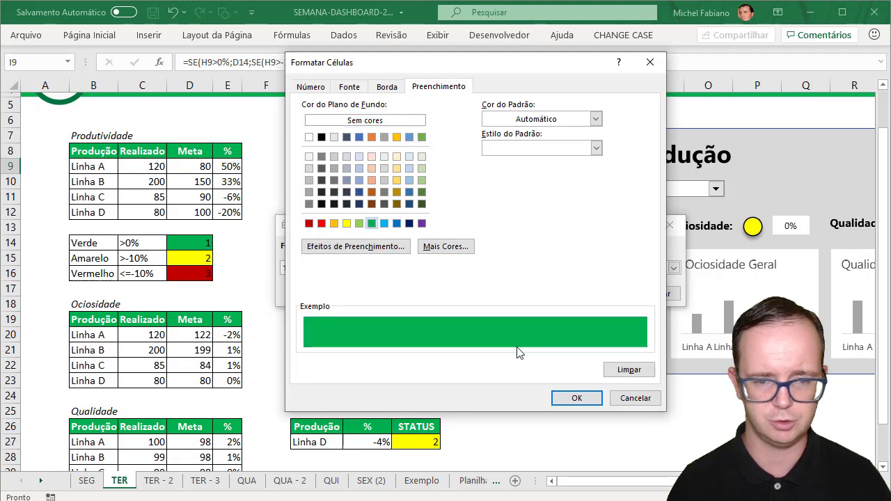
{"action": "left_click", "coordinate": [577, 398]}
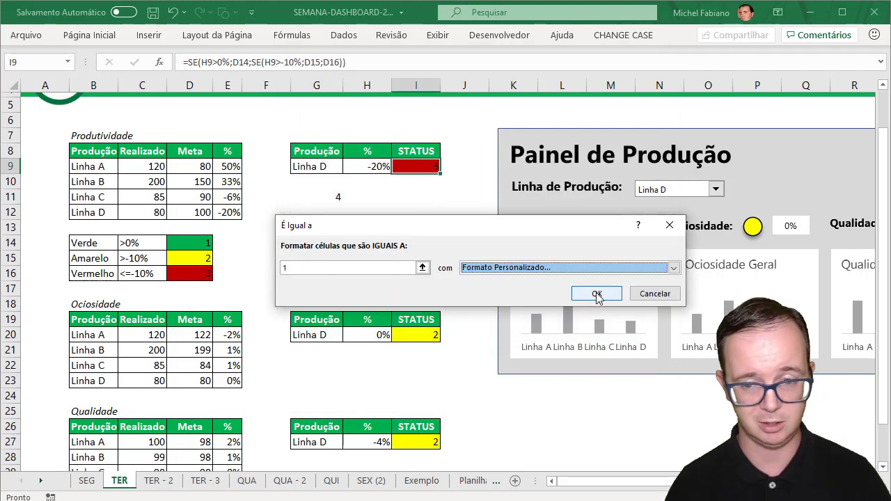
{"action": "left_click", "coordinate": [594, 294]}
Step: Cycle the production line dropdown through Linha A, B and C, then select STATUS cell I9
{"action": "left_click", "coordinate": [710, 189]}
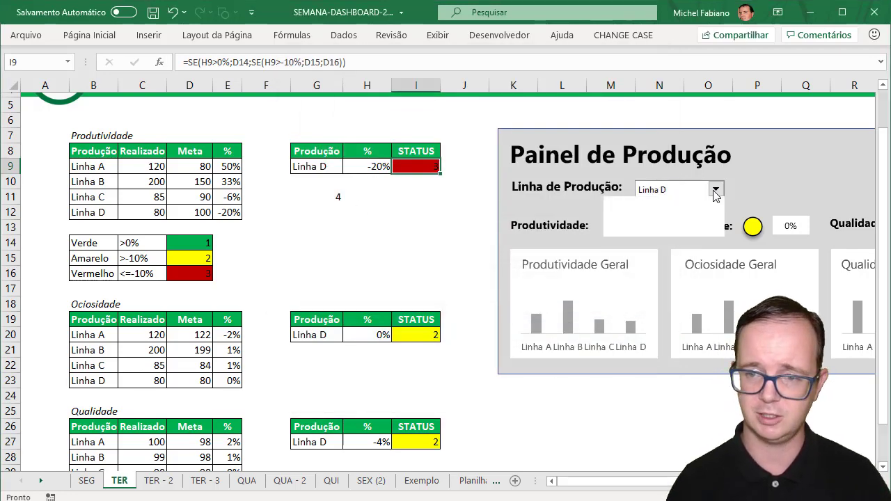
{"action": "left_click", "coordinate": [693, 202]}
{"action": "left_click", "coordinate": [716, 190]}
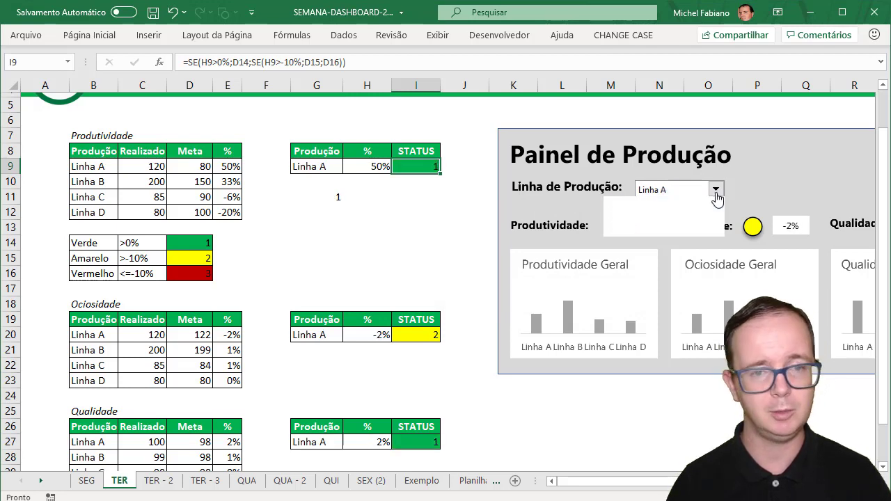
{"action": "left_click", "coordinate": [696, 209]}
{"action": "left_click", "coordinate": [716, 190]}
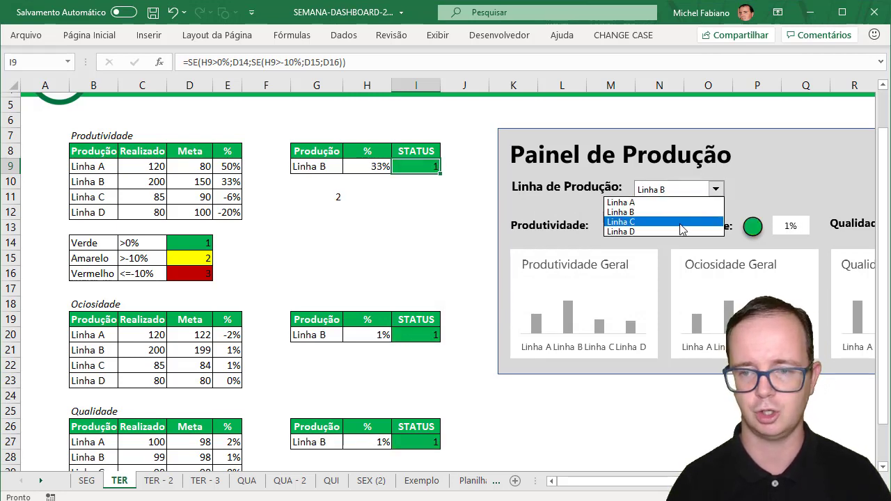
{"action": "left_click", "coordinate": [690, 217]}
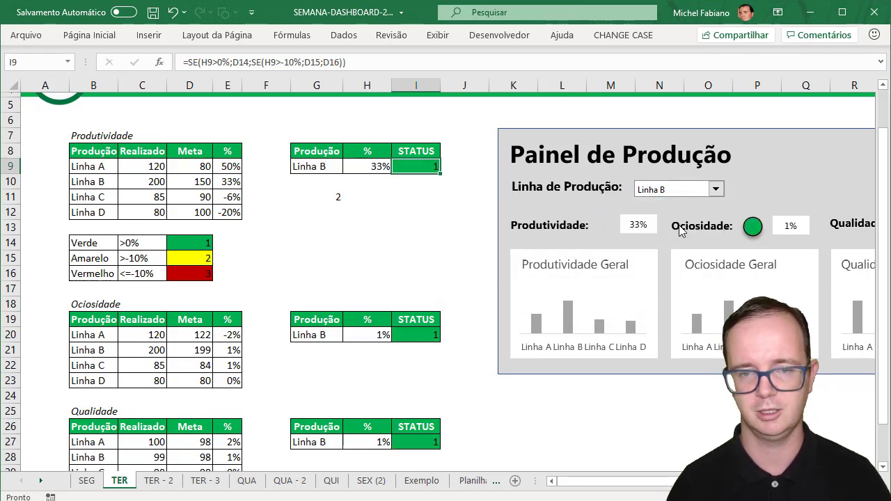
{"action": "left_click", "coordinate": [406, 237]}
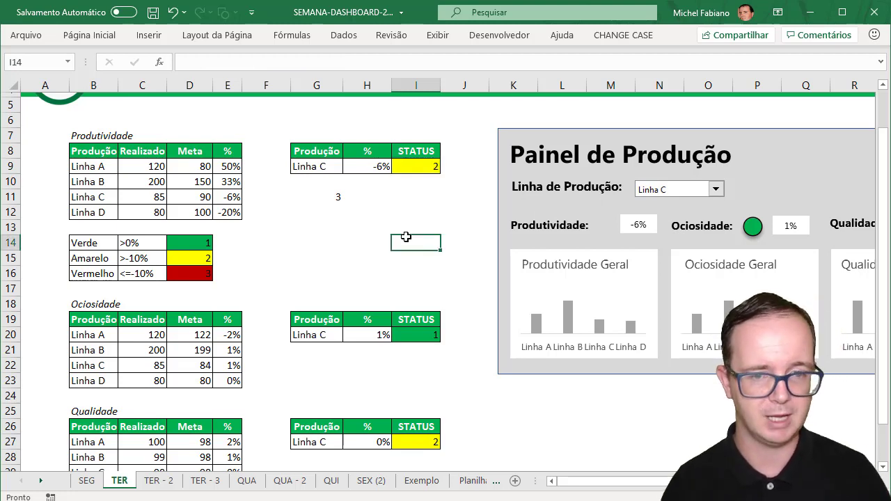
{"action": "left_click", "coordinate": [428, 167]}
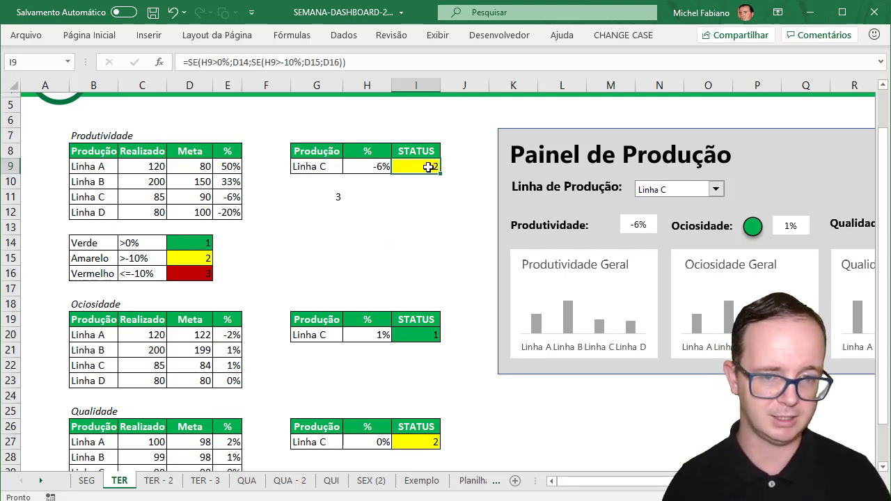
Step: Copy I9 with Ctrl+C and paste it as an Imagem Vinculada (linked picture)
{"action": "key", "text": "ctrl+c"}
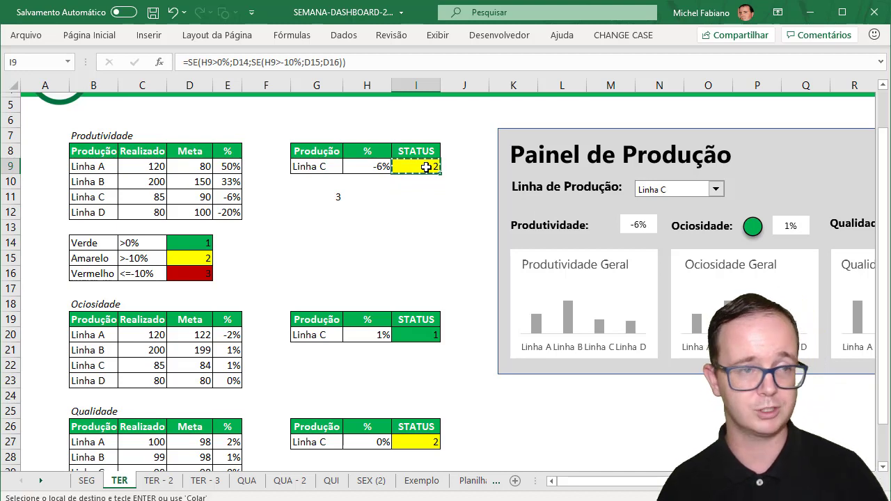
{"action": "left_click", "coordinate": [82, 36]}
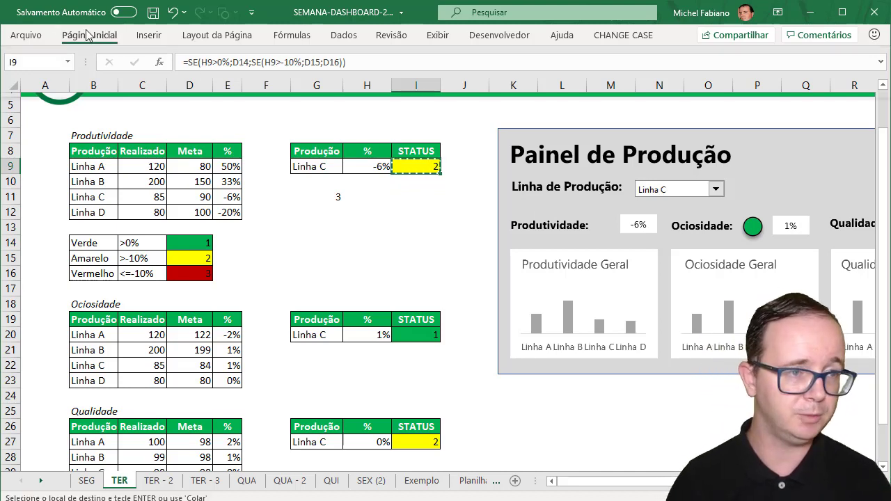
{"action": "left_click", "coordinate": [26, 88]}
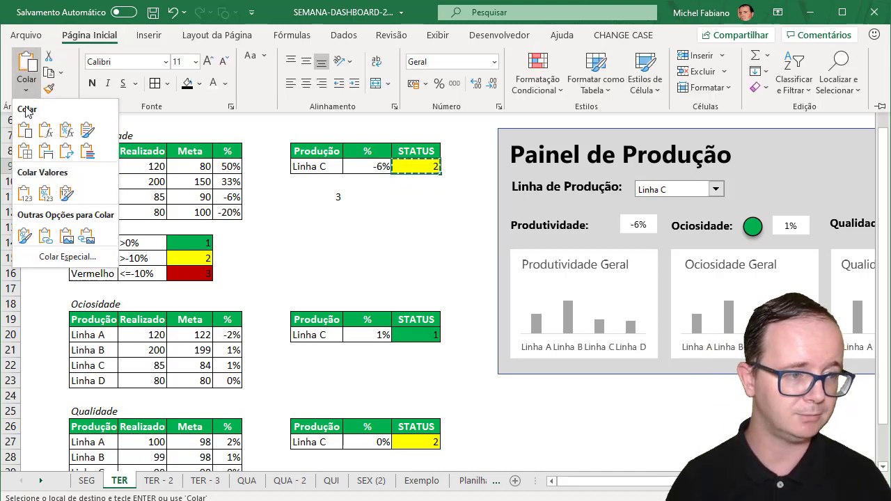
{"action": "left_click", "coordinate": [86, 238]}
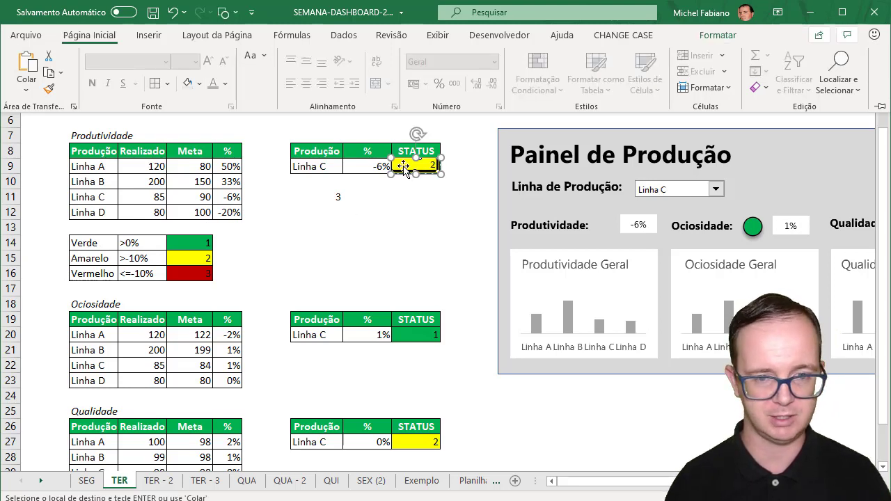
Step: Move the linked I9 picture near G13 and crop it to a small yellow square
{"action": "left_click_drag", "start_coordinate": [407, 173], "coordinate": [332, 247]}
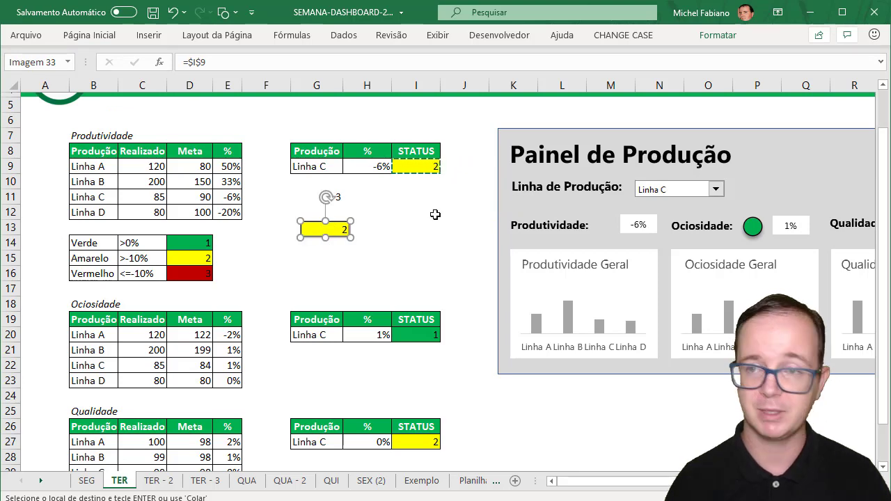
{"action": "left_click", "coordinate": [717, 37]}
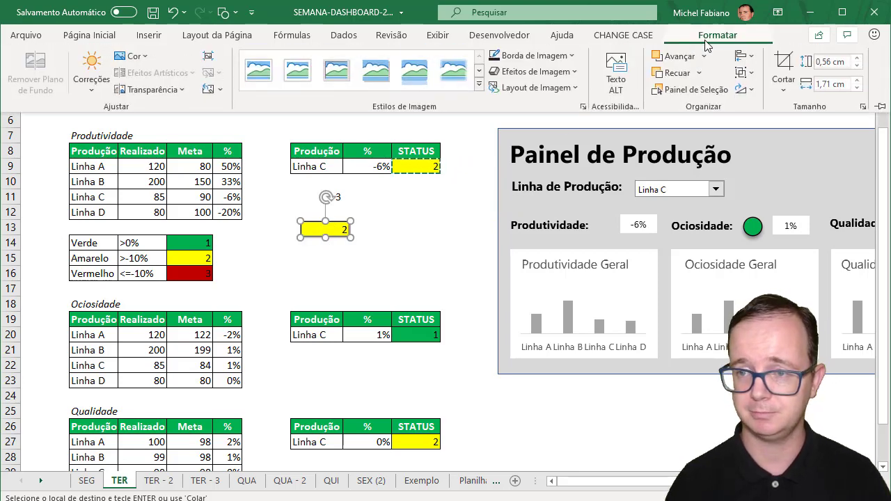
{"action": "double_click", "coordinate": [723, 40]}
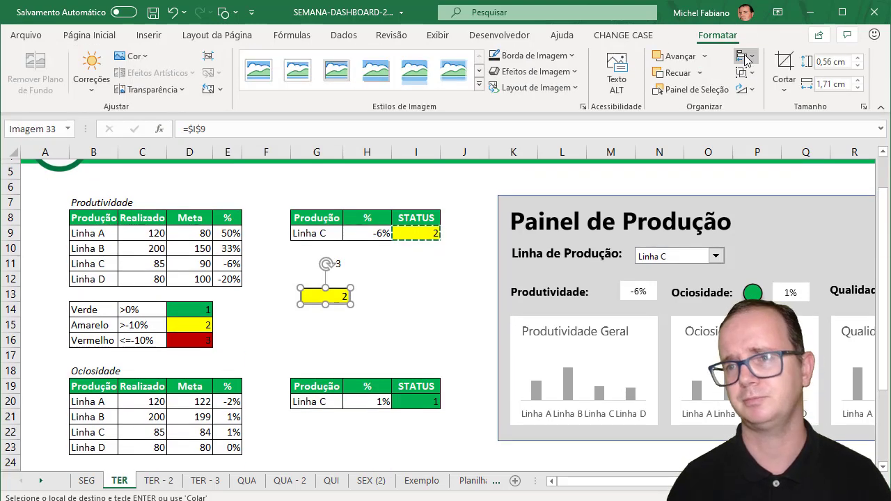
{"action": "left_click", "coordinate": [784, 61]}
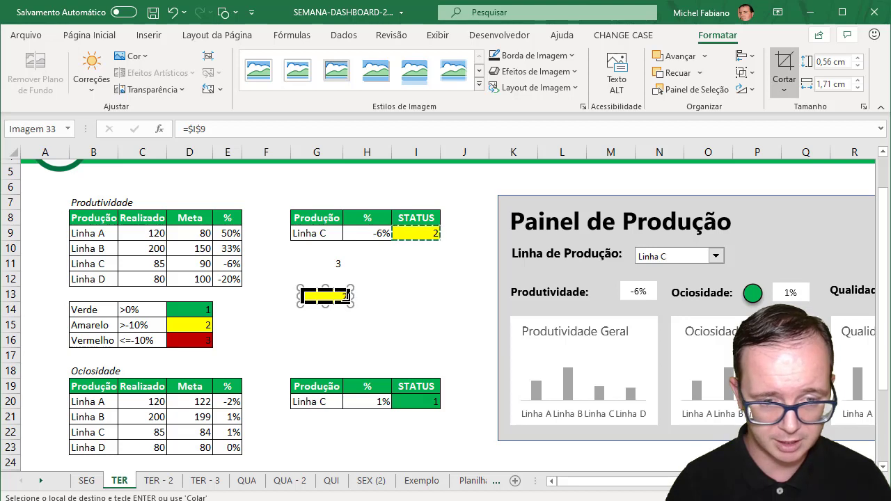
{"action": "left_click_drag", "start_coordinate": [345, 296], "coordinate": [308, 293]}
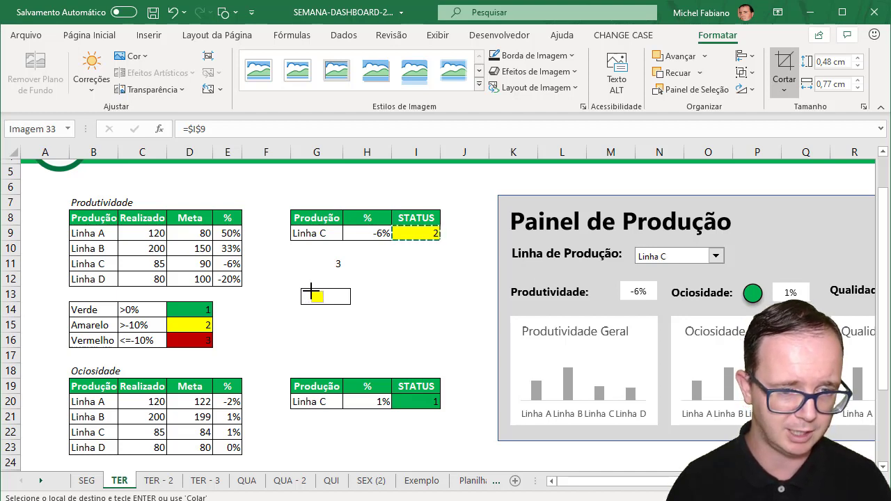
{"action": "left_click_drag", "start_coordinate": [311, 292], "coordinate": [311, 292]}
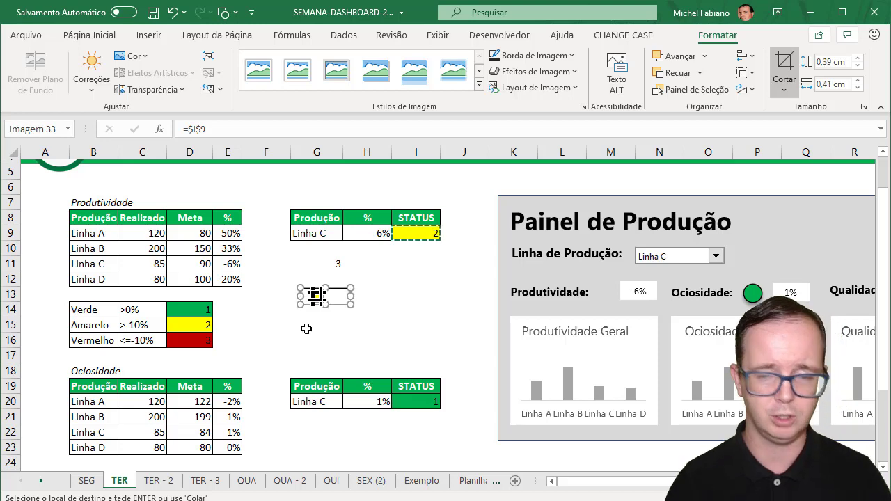
{"action": "left_click", "coordinate": [785, 66]}
{"action": "left_click", "coordinate": [423, 276]}
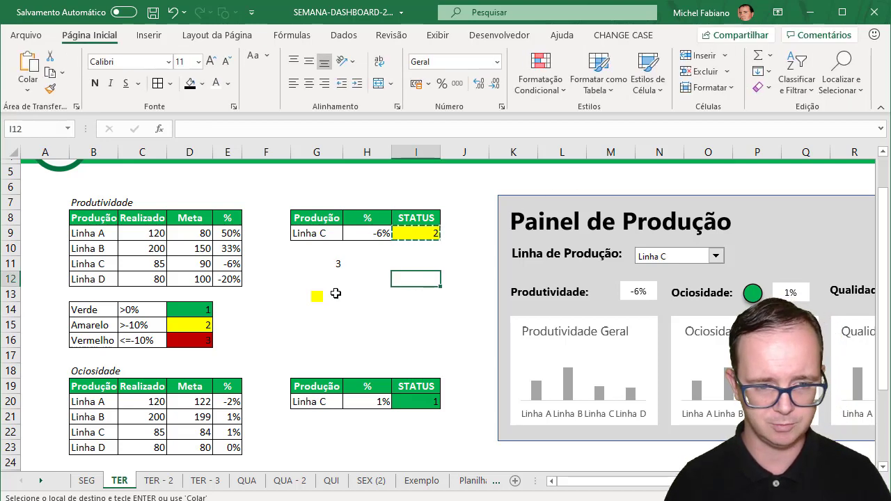
Step: Drag the yellow square next to the Produtividade label on the dashboard
{"action": "left_click_drag", "start_coordinate": [318, 296], "coordinate": [445, 287]}
{"action": "left_click_drag", "start_coordinate": [524, 280], "coordinate": [611, 275]}
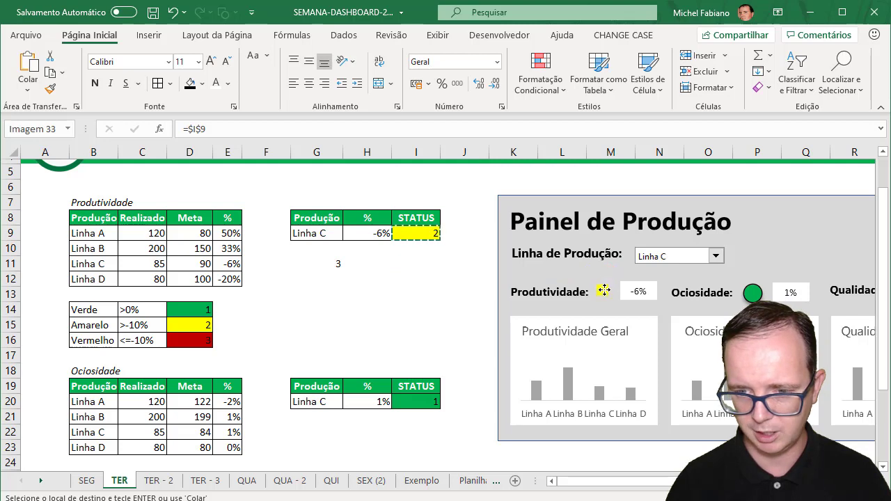
{"action": "left_click", "coordinate": [463, 292]}
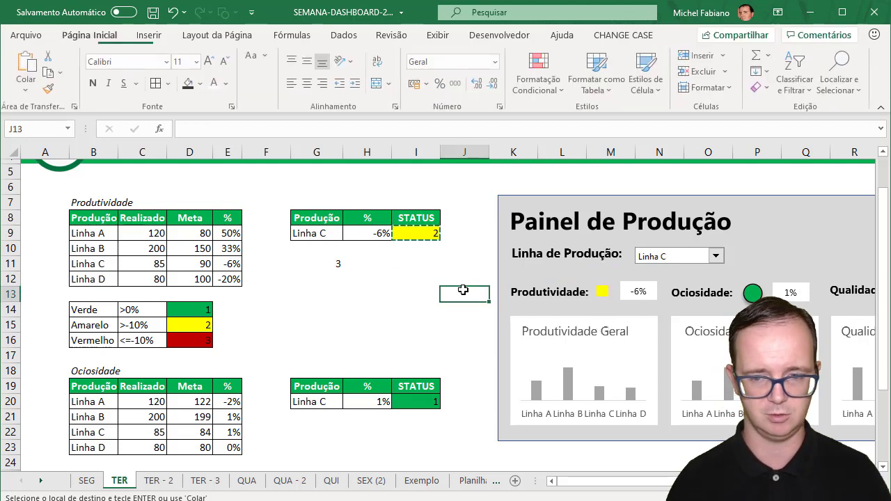
Step: Switch the dashboard to Linha B, then Linha D, and select the now-red status square
{"action": "left_click", "coordinate": [715, 257]}
{"action": "left_click", "coordinate": [676, 277]}
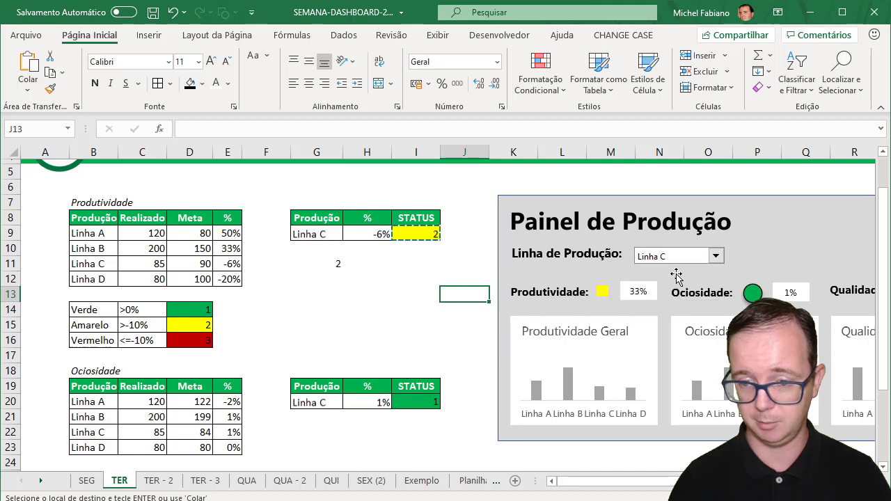
{"action": "left_click", "coordinate": [715, 258]}
{"action": "left_click", "coordinate": [655, 296]}
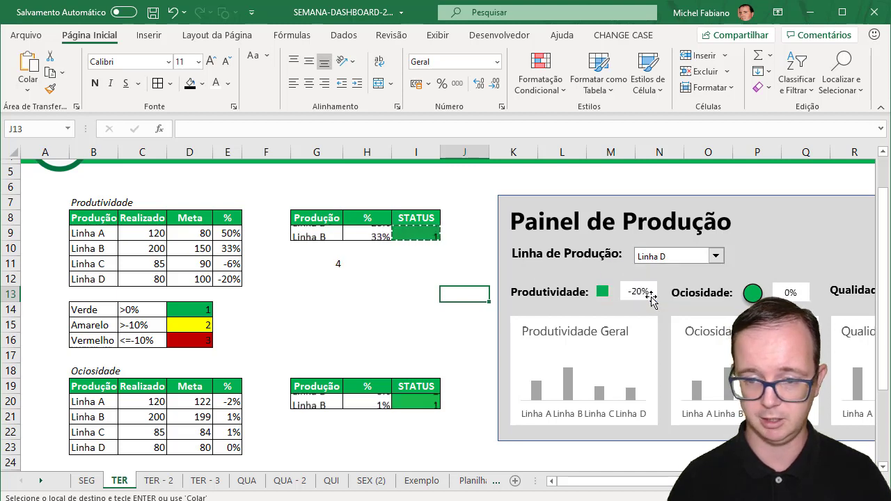
{"action": "left_click", "coordinate": [603, 292]}
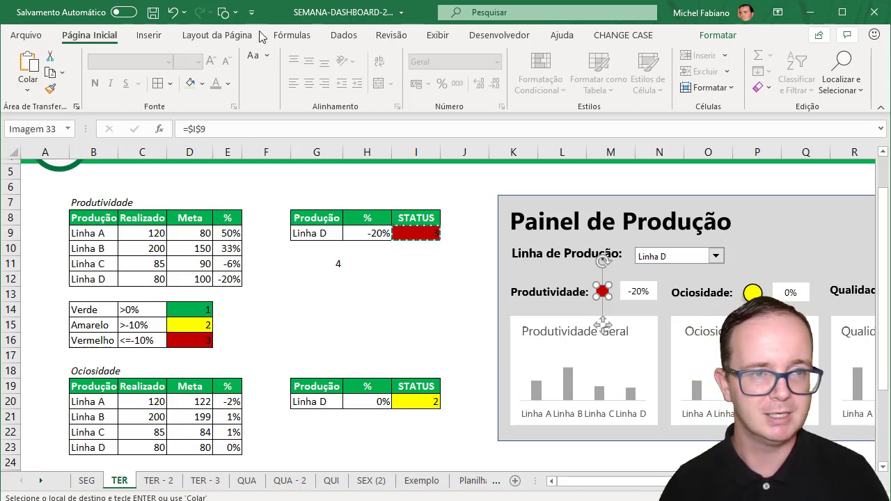
Step: Open the Quick Access Toolbar settings and browse the command list down to Alterar Forma
{"action": "left_click", "coordinate": [237, 13]}
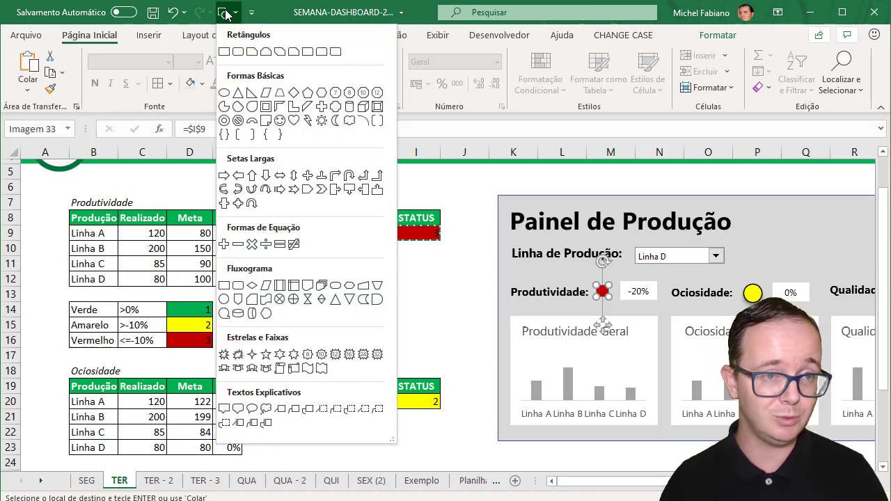
{"action": "left_click", "coordinate": [252, 13]}
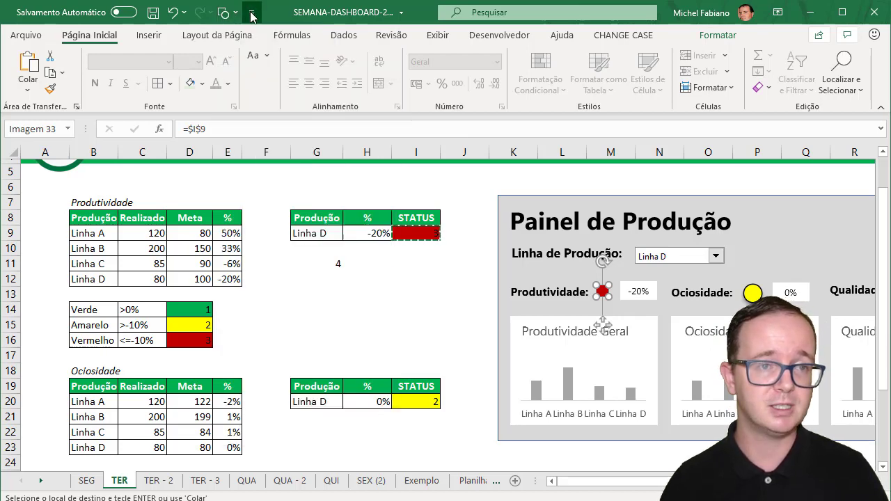
{"action": "left_click", "coordinate": [251, 13]}
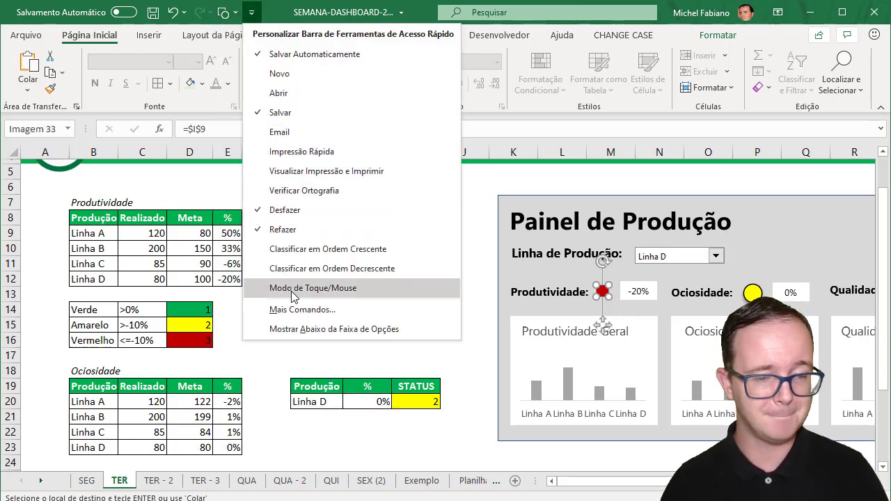
{"action": "left_click", "coordinate": [298, 309]}
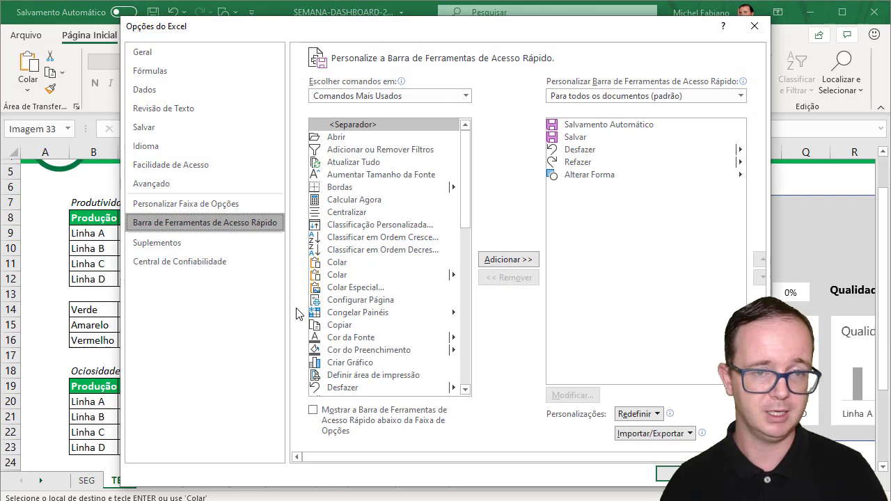
{"action": "left_click", "coordinate": [466, 96]}
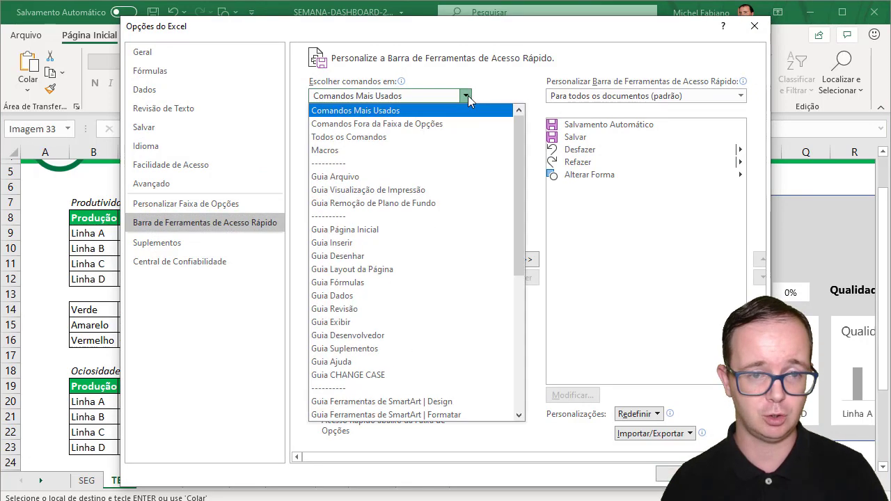
{"action": "left_click", "coordinate": [416, 137]}
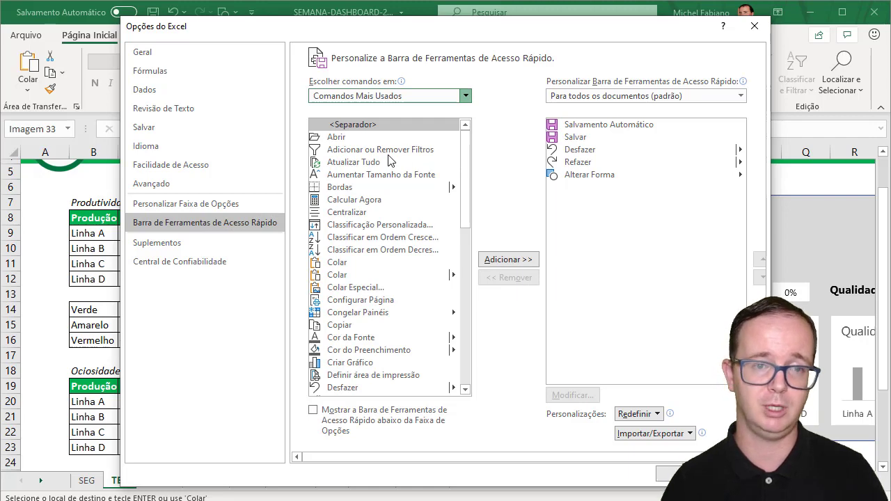
{"action": "scroll", "coordinate": [470, 101], "scroll_direction": "down", "scroll_amount": 2}
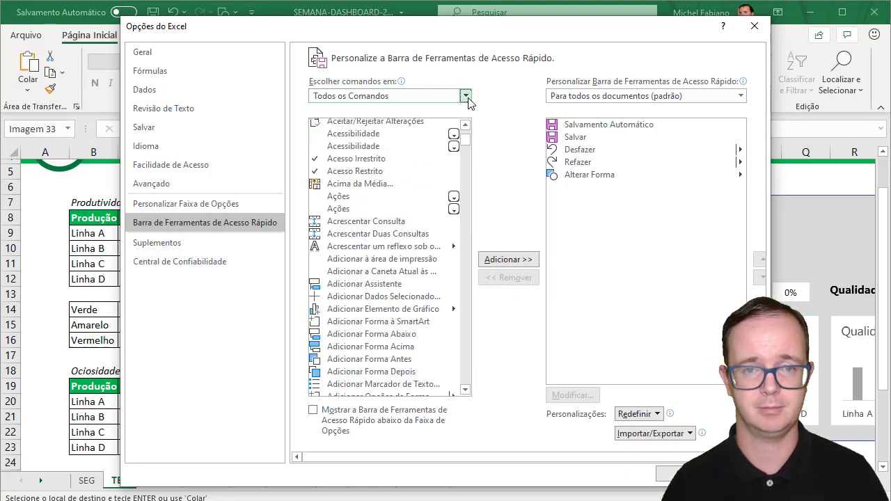
{"action": "scroll", "coordinate": [466, 212], "scroll_direction": "down", "scroll_amount": 7}
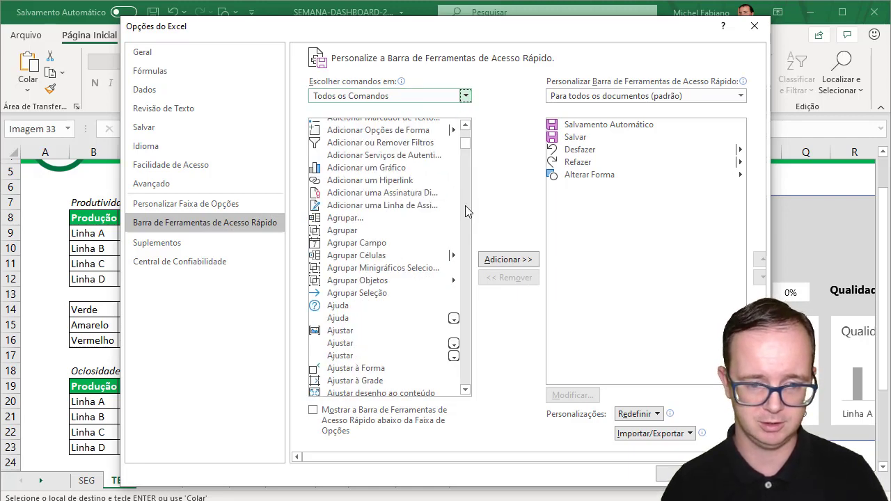
{"action": "scroll", "coordinate": [466, 212], "scroll_direction": "down", "scroll_amount": 7}
{"action": "scroll", "coordinate": [466, 212], "scroll_direction": "down", "scroll_amount": 7}
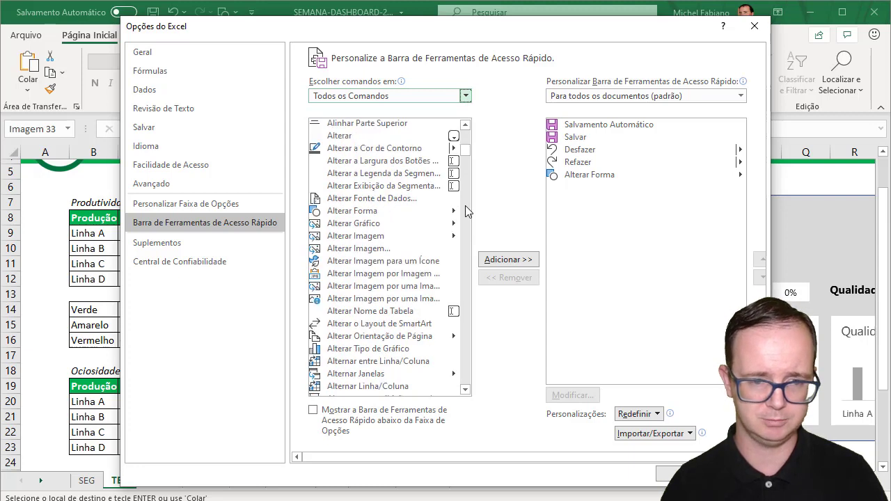
Step: Remove the old Alterar Forma entry, re-add it to the toolbar, and confirm with OK
{"action": "left_click", "coordinate": [373, 211]}
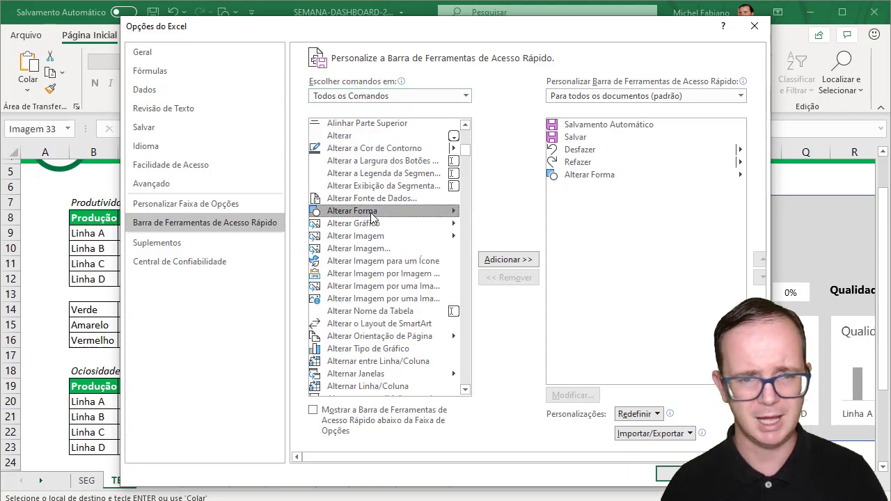
{"action": "left_click", "coordinate": [589, 175]}
{"action": "left_click", "coordinate": [524, 278]}
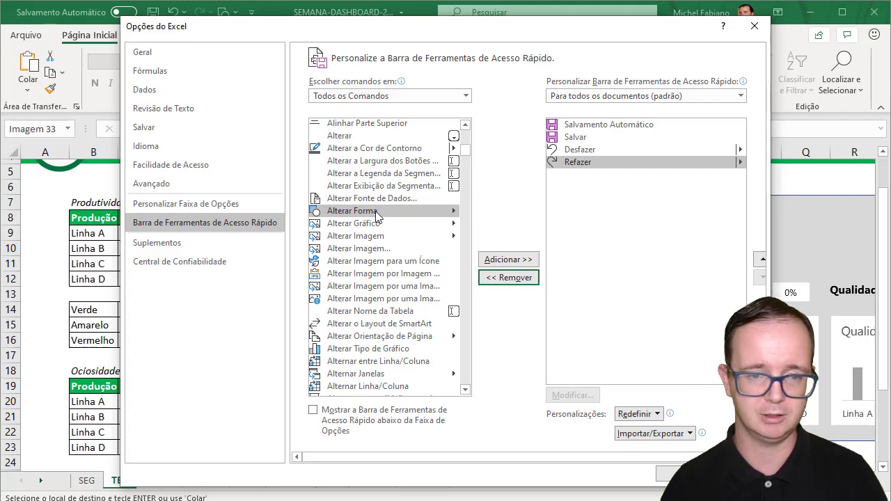
{"action": "left_click", "coordinate": [524, 261]}
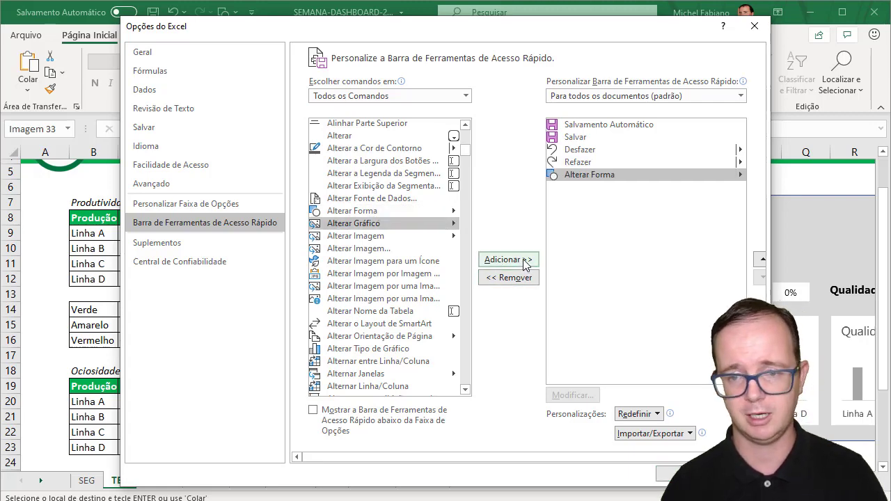
{"action": "left_click", "coordinate": [683, 474]}
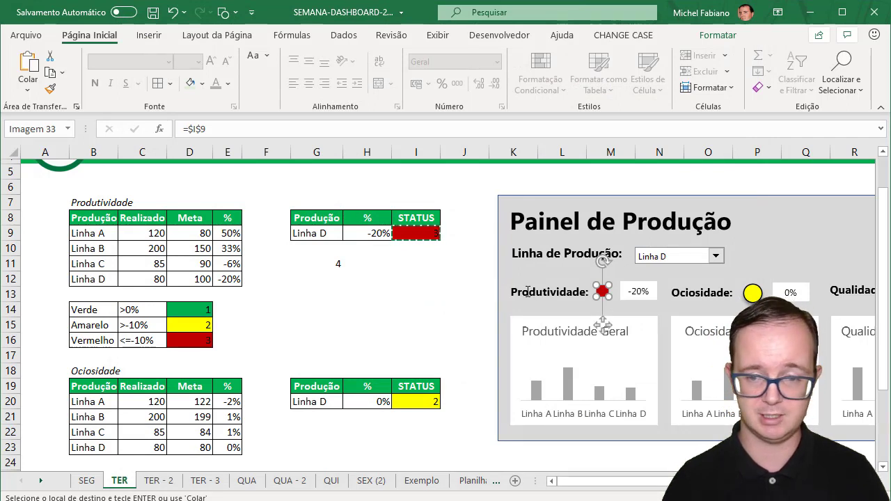
Step: Move the red status picture beside the tables and reshape it into an ellipse
{"action": "mouse_move", "coordinate": [603, 291]}
{"action": "left_mouse_down"}
{"action": "mouse_move", "coordinate": [364, 285]}
{"action": "mouse_move", "coordinate": [370, 307]}
{"action": "left_mouse_up"}
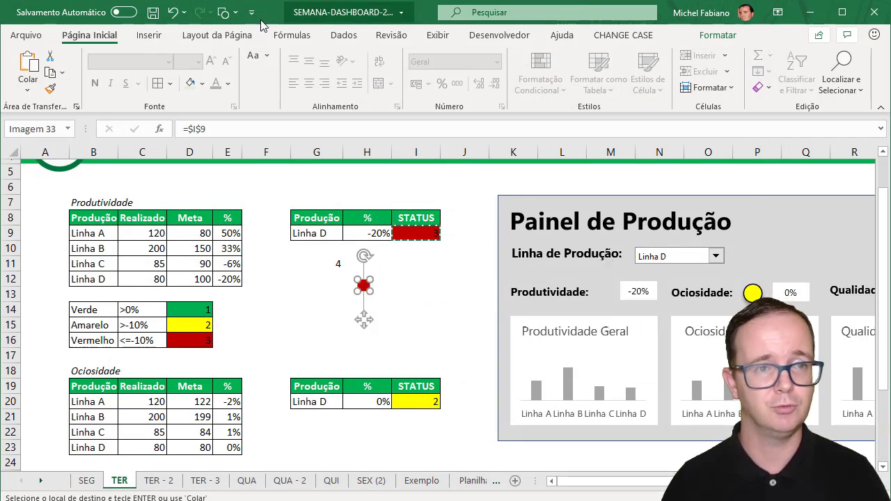
{"action": "left_click", "coordinate": [238, 19]}
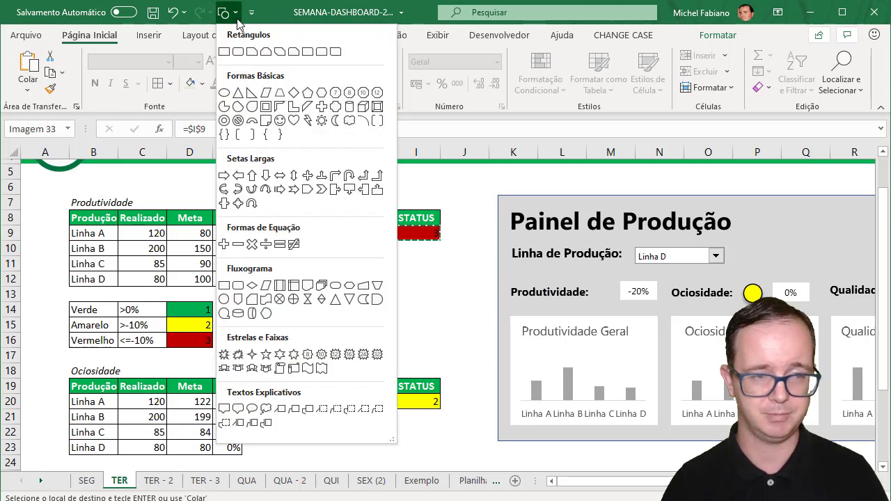
{"action": "left_click", "coordinate": [224, 93]}
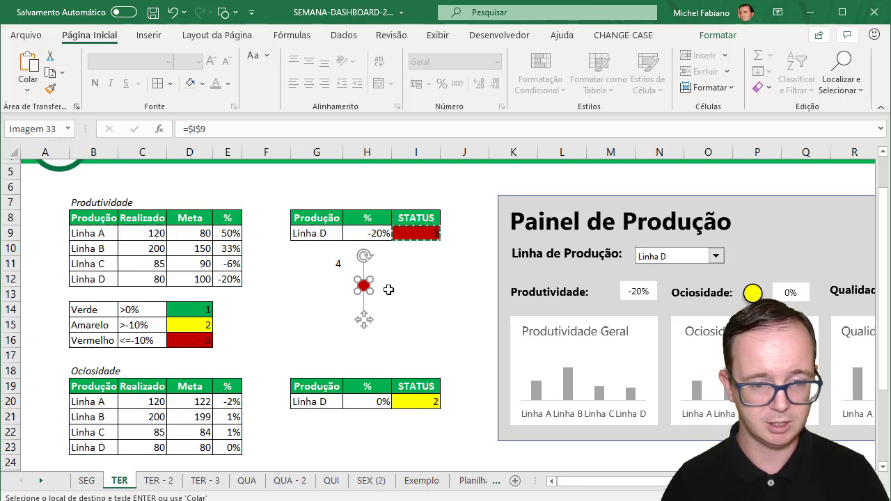
{"action": "key", "text": "Escape"}
{"action": "left_click", "coordinate": [364, 287]}
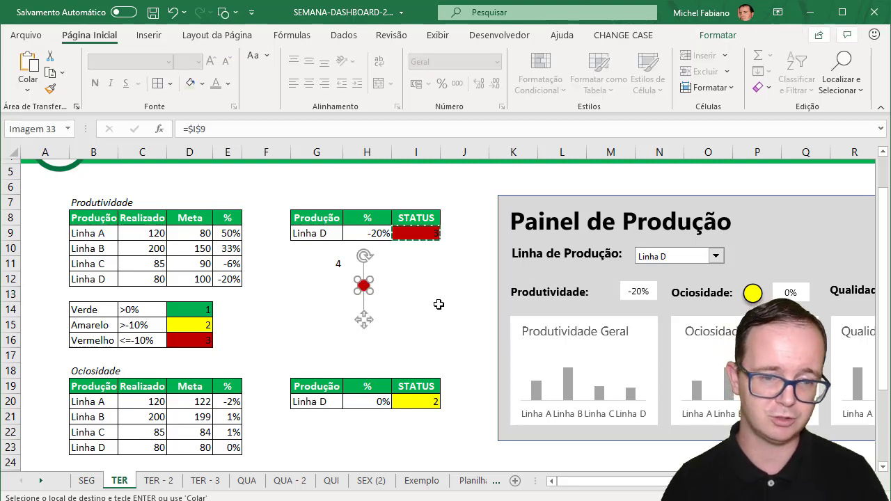
{"action": "left_click", "coordinate": [433, 308]}
{"action": "left_click", "coordinate": [364, 286]}
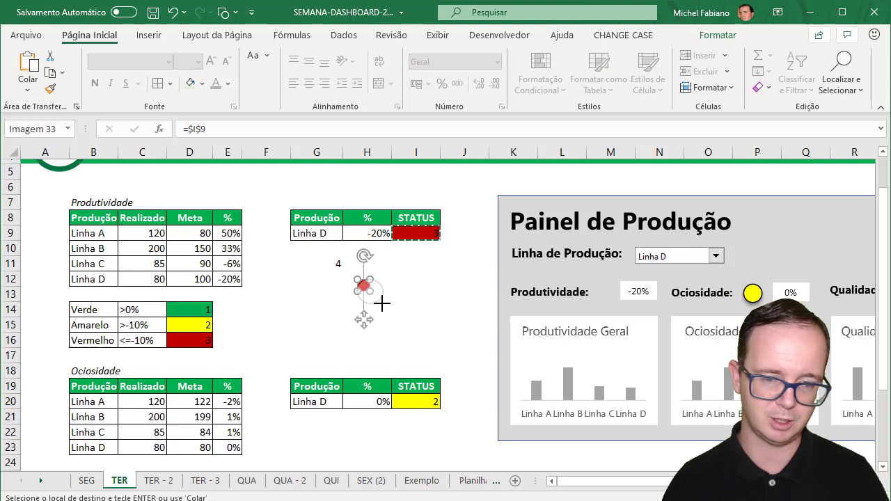
{"action": "mouse_move", "coordinate": [382, 303]}
{"action": "left_mouse_down"}
{"action": "mouse_move", "coordinate": [391, 319]}
{"action": "mouse_move", "coordinate": [380, 300]}
{"action": "left_mouse_up"}
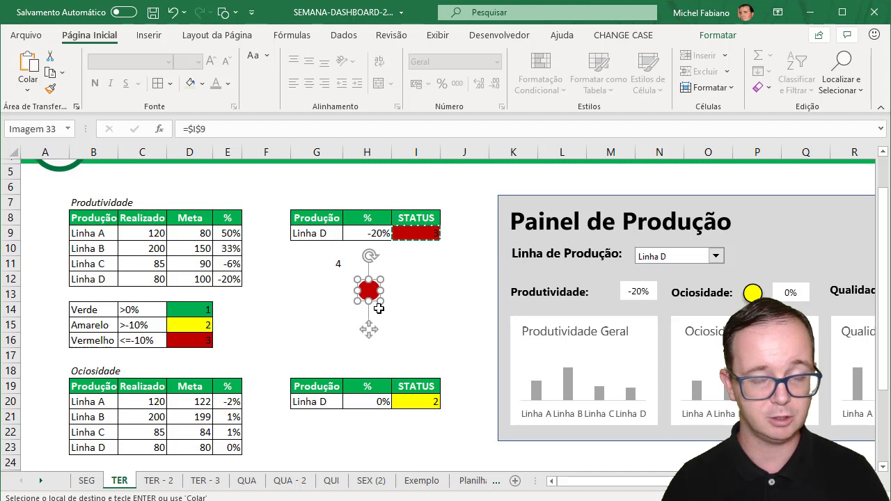
Step: Apply a Picture Effects shadow preset to the red circle
{"action": "left_click", "coordinate": [717, 36]}
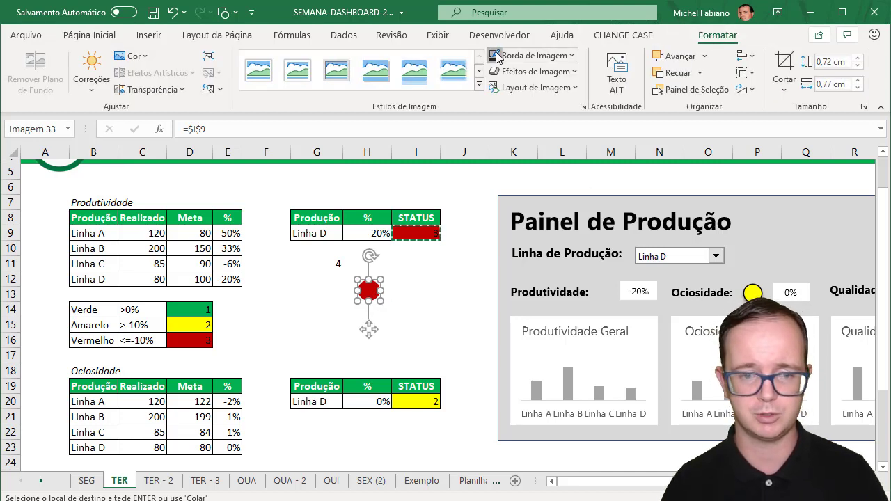
{"action": "left_click", "coordinate": [528, 71]}
{"action": "mouse_move", "coordinate": [539, 134]}
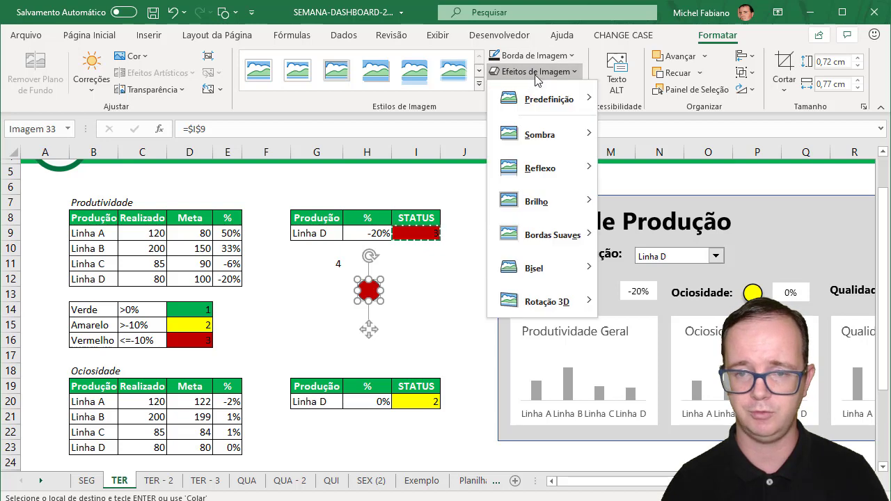
{"action": "left_click", "coordinate": [616, 161]}
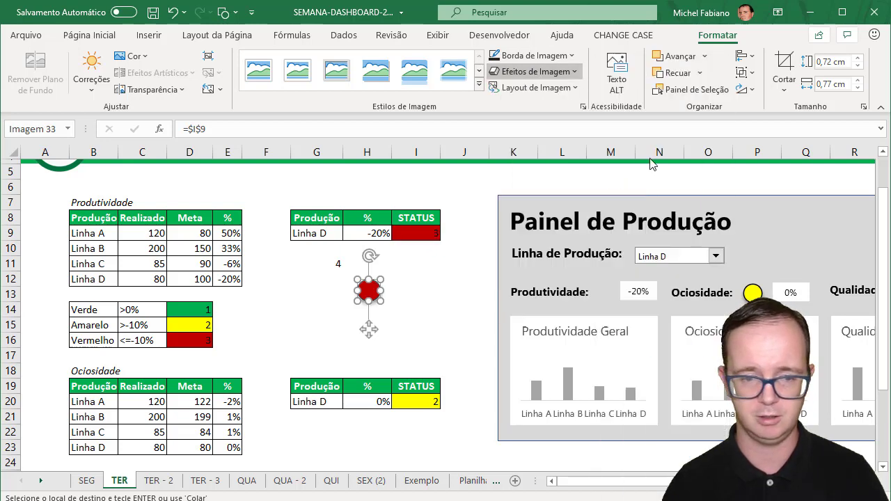
{"action": "left_click", "coordinate": [416, 298]}
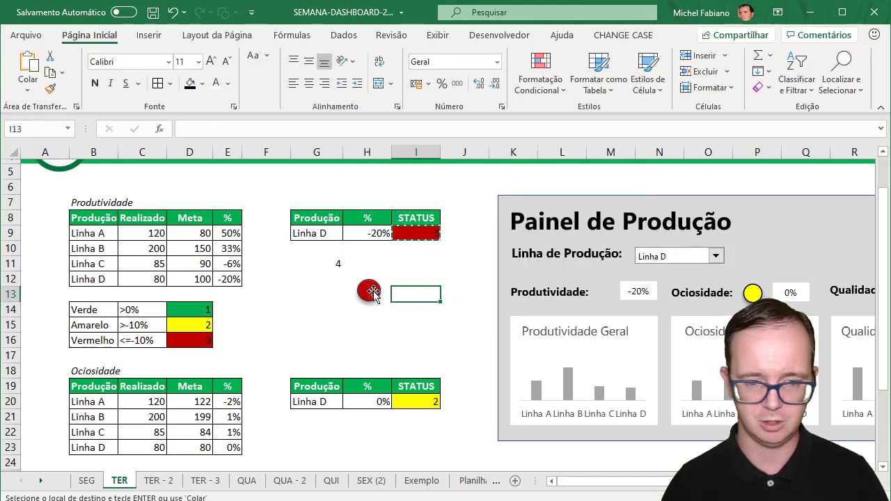
Step: Place the status circle beside Produtividade and test it by switching to Linha A and Linha B
{"action": "left_click_drag", "start_coordinate": [368, 291], "coordinate": [604, 293]}
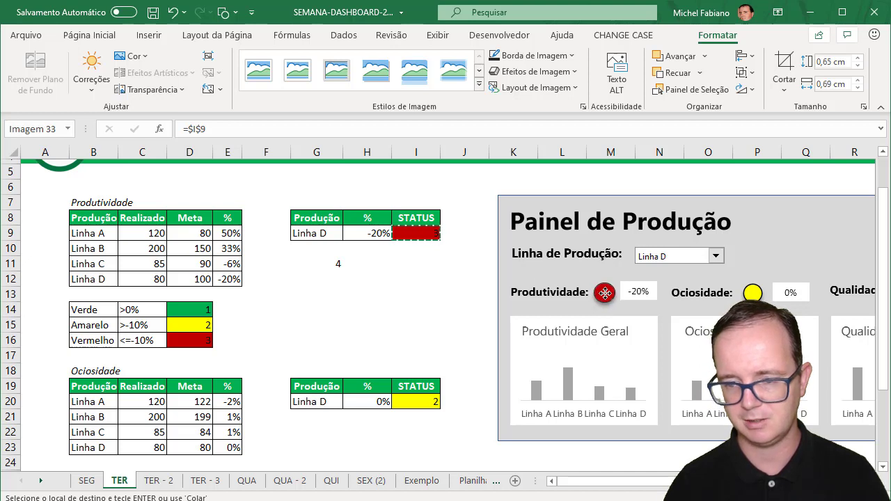
{"action": "left_click", "coordinate": [470, 284]}
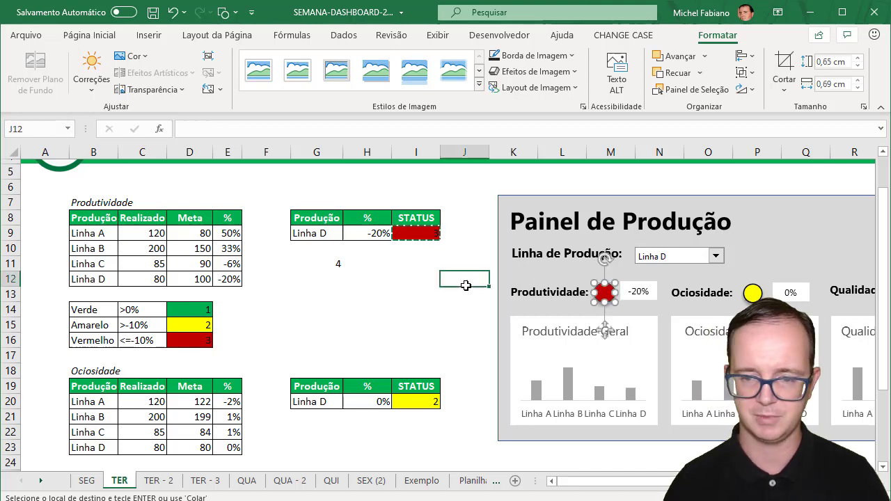
{"action": "left_click", "coordinate": [717, 260]}
{"action": "left_click", "coordinate": [717, 266]}
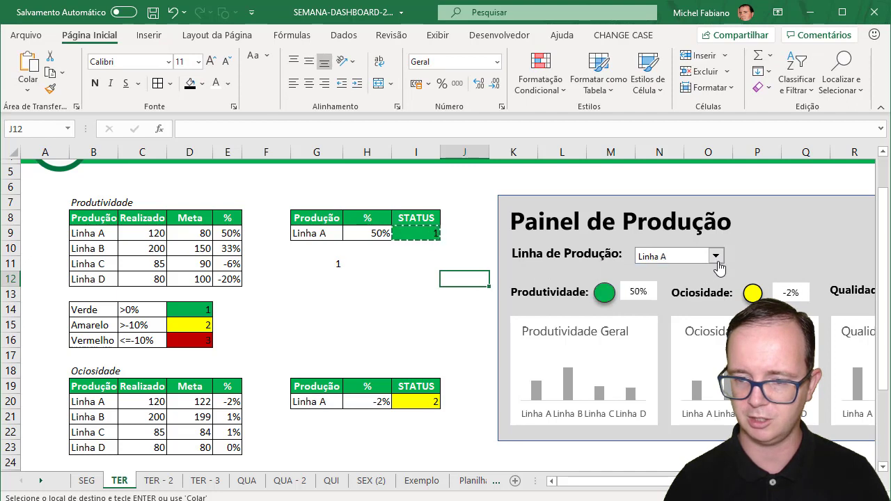
{"action": "left_click", "coordinate": [716, 258]}
{"action": "left_click", "coordinate": [707, 279]}
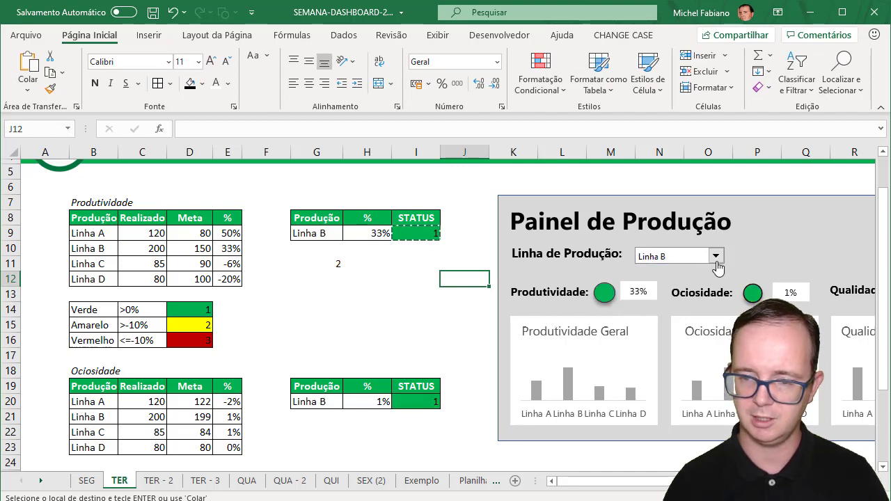
{"action": "left_click", "coordinate": [718, 262]}
Step: Show Linha C, zoom out, and cancel the leftover copy marquee on I9 with Esc
{"action": "left_click", "coordinate": [689, 288]}
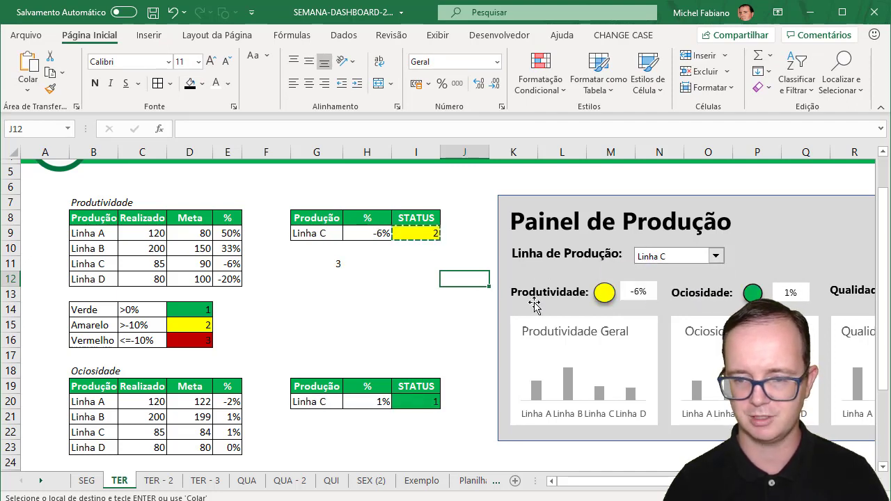
{"action": "left_click", "coordinate": [423, 300]}
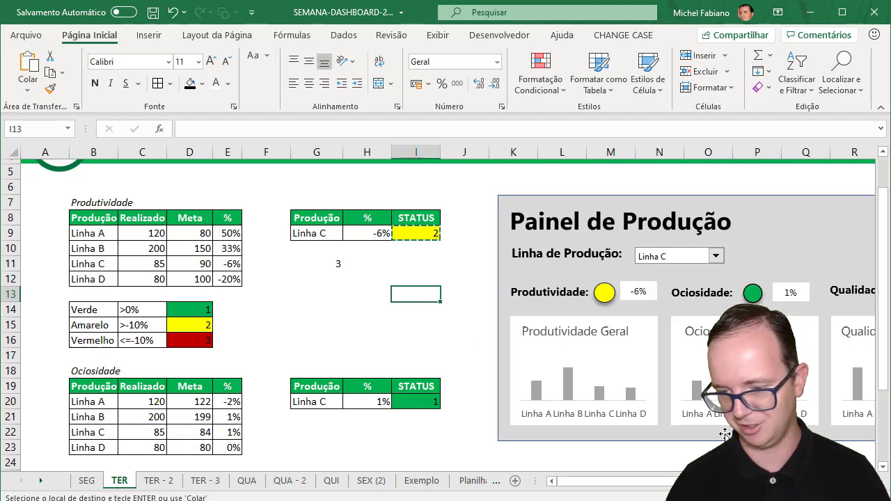
{"action": "scroll", "coordinate": [725, 434], "scroll_direction": "down", "scroll_amount": 1, "text": "ctrl"}
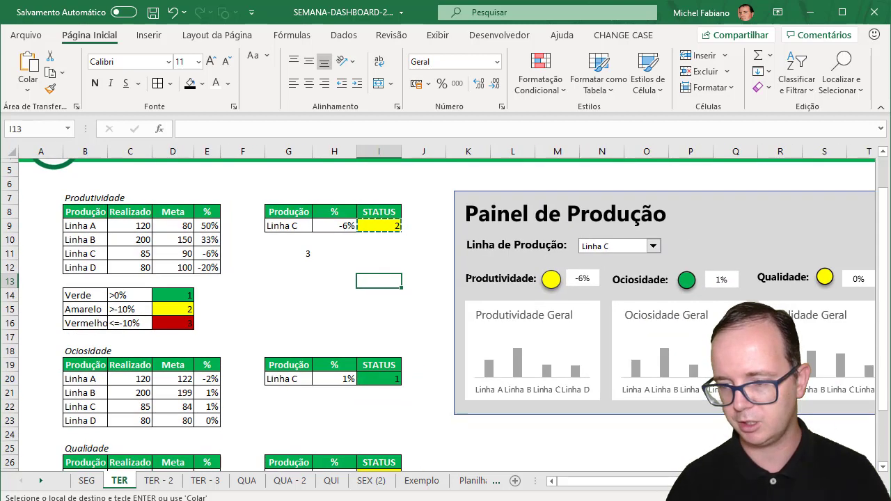
{"action": "scroll", "coordinate": [446, 299], "scroll_direction": "down", "scroll_amount": 1, "text": "ctrl"}
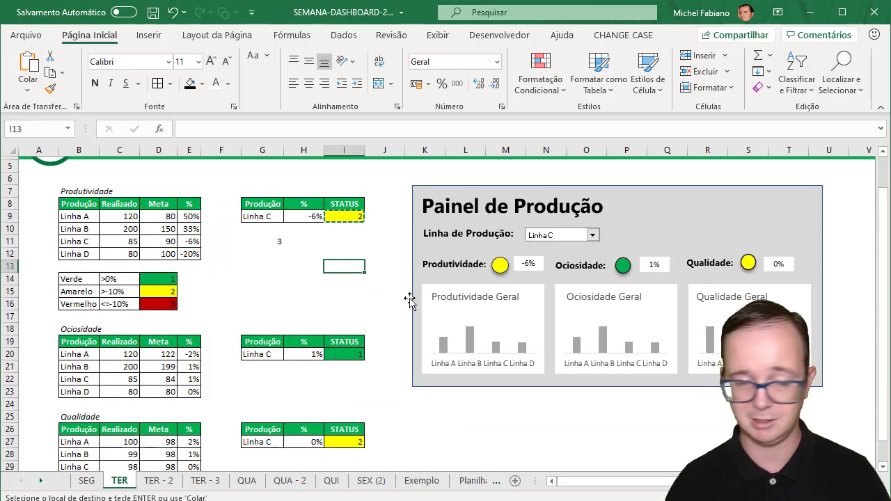
{"action": "left_click", "coordinate": [310, 260]}
{"action": "key", "text": "Escape"}
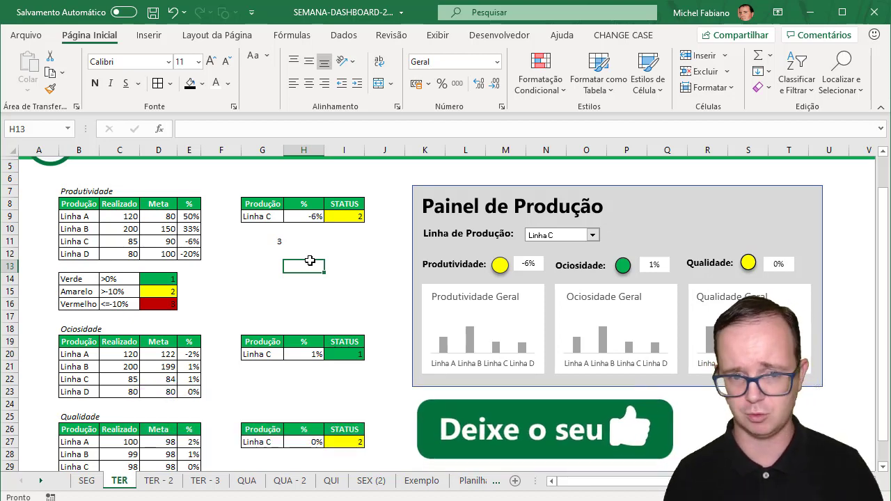
Step: On sheet TER - 2, set the Indicador value in C10 to 85%
{"action": "left_click", "coordinate": [167, 481]}
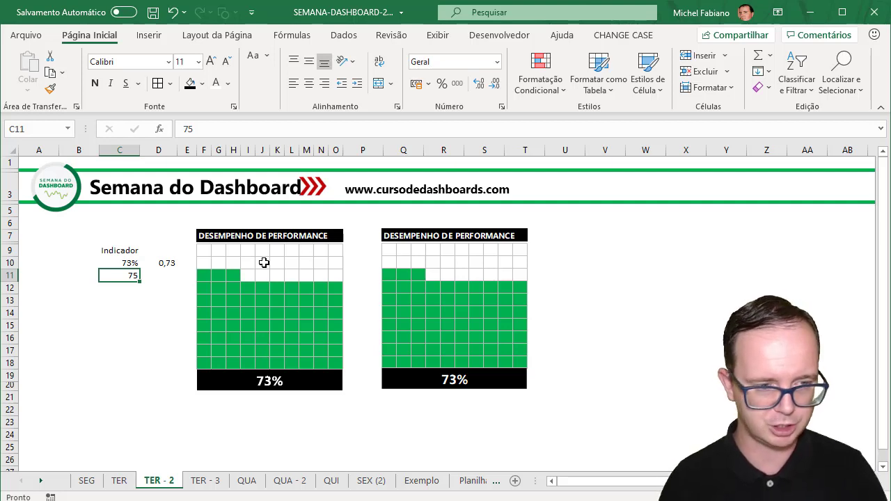
{"action": "left_click", "coordinate": [117, 264]}
{"action": "type", "text": "85"}
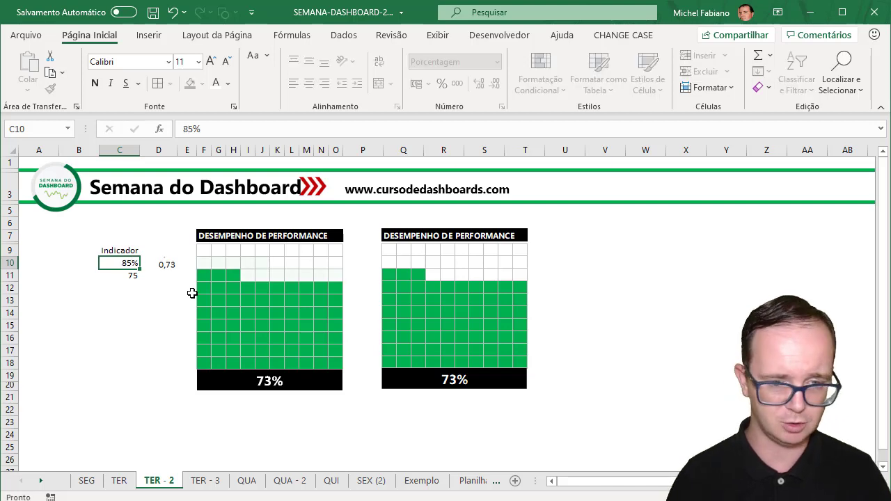
{"action": "key", "text": "Return"}
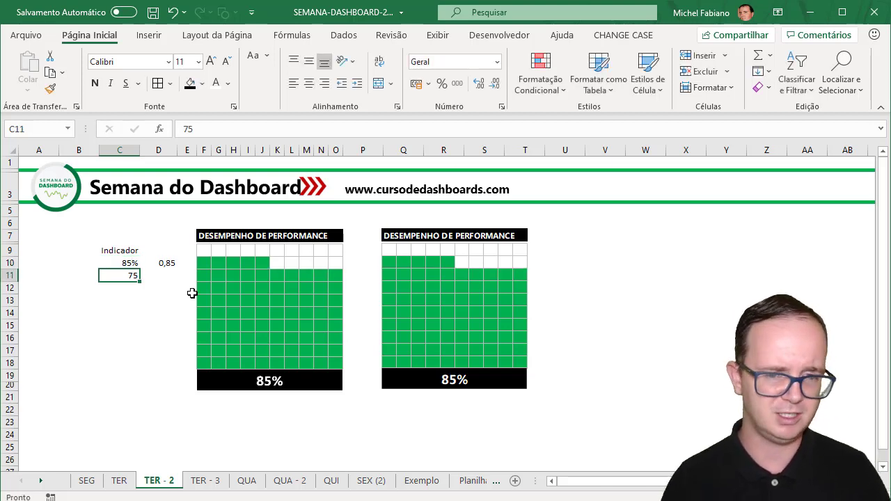
Step: Delete the linked picture copy of the waffle chart
{"action": "left_click", "coordinate": [535, 295]}
{"action": "left_click", "coordinate": [504, 300]}
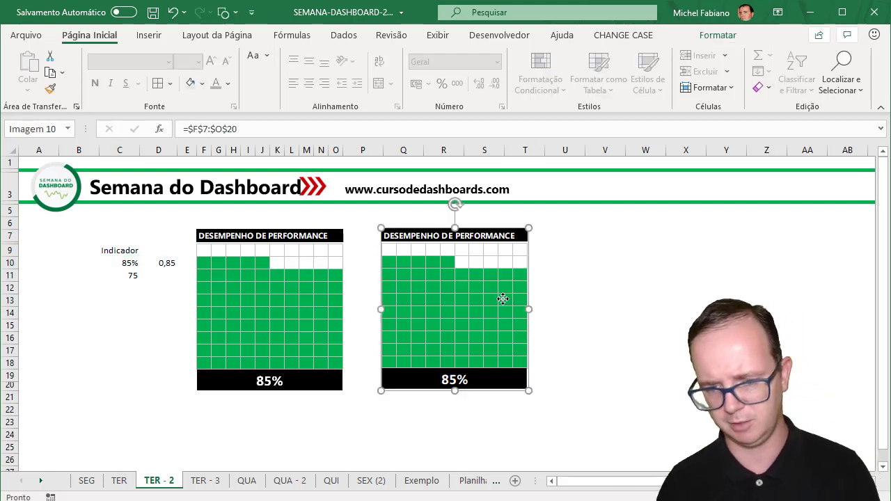
{"action": "key", "text": "Delete"}
Step: Delete the original chart cells F7:O20, shifting cells left
{"action": "left_click", "coordinate": [233, 287]}
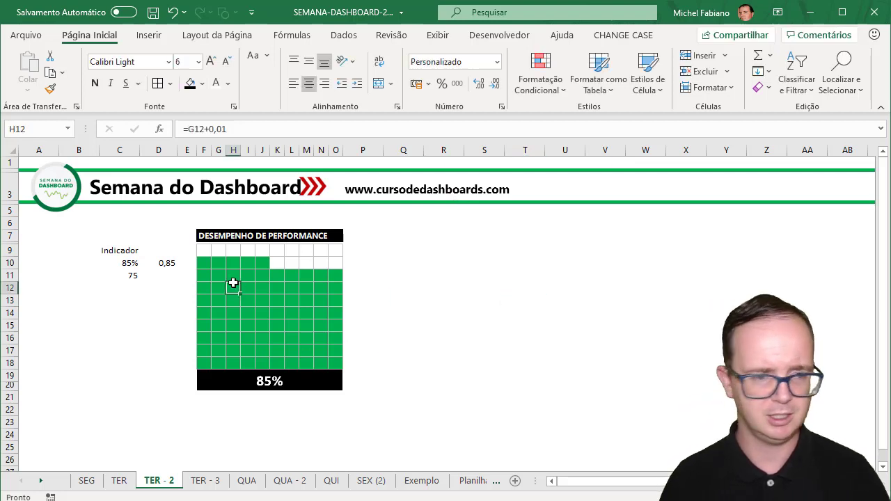
{"action": "left_click_drag", "start_coordinate": [202, 231], "coordinate": [339, 384]}
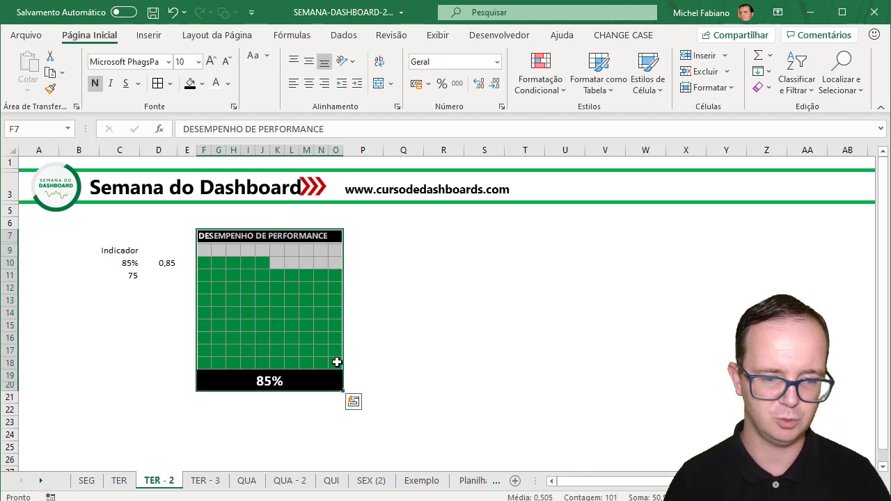
{"action": "right_click", "coordinate": [339, 360]}
{"action": "left_click", "coordinate": [395, 250]}
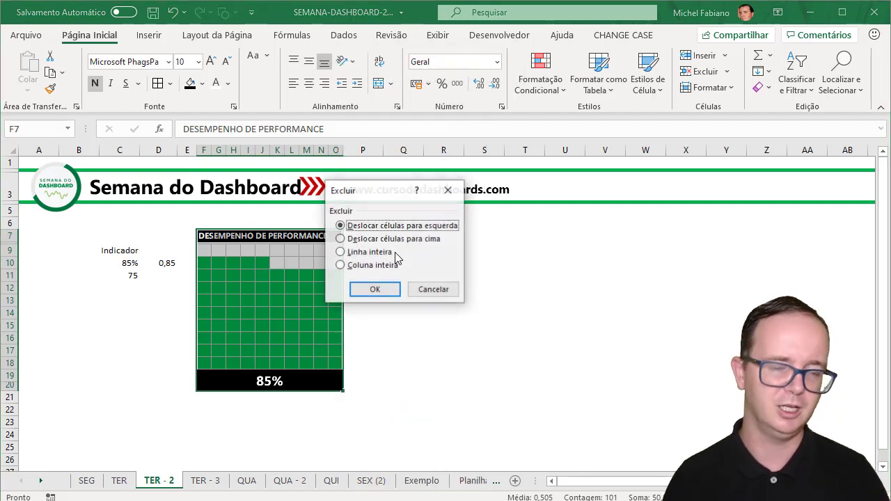
{"action": "left_click", "coordinate": [381, 291]}
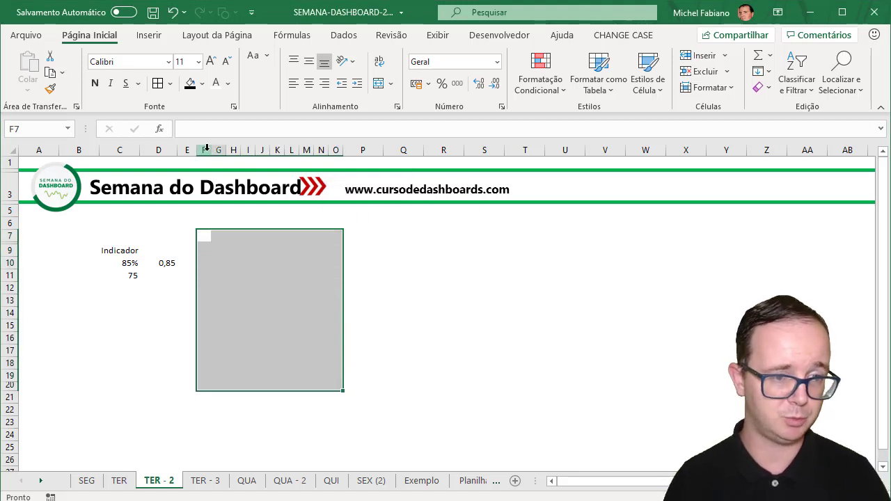
Step: Set columns F through O to width 2,57, then select the block F9:O18
{"action": "left_click_drag", "start_coordinate": [207, 149], "coordinate": [335, 150]}
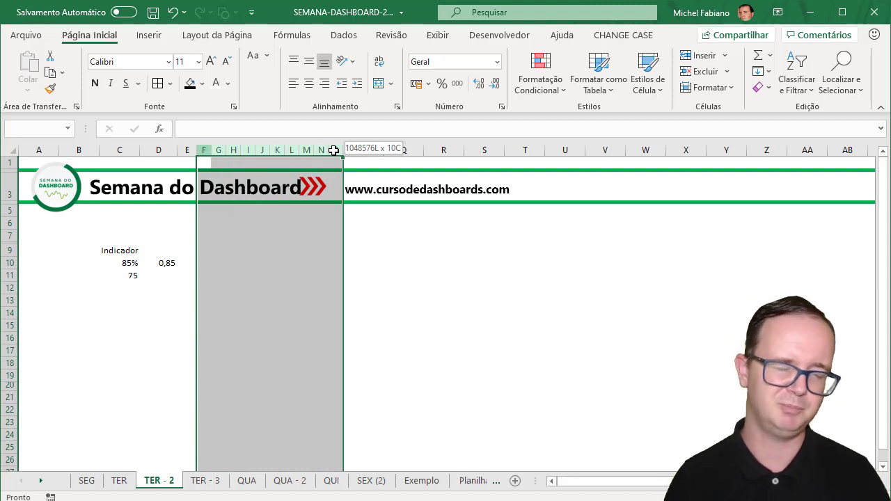
{"action": "left_click_drag", "start_coordinate": [333, 151], "coordinate": [341, 152]}
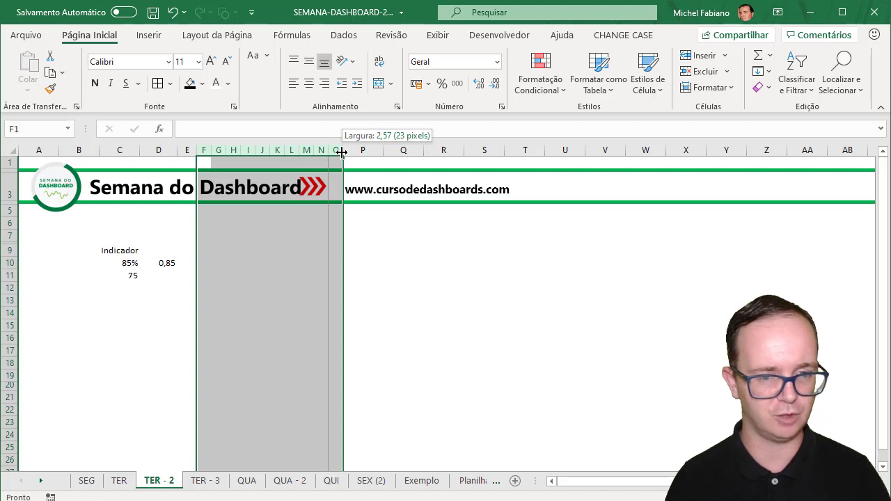
{"action": "left_click_drag", "start_coordinate": [342, 152], "coordinate": [342, 152]}
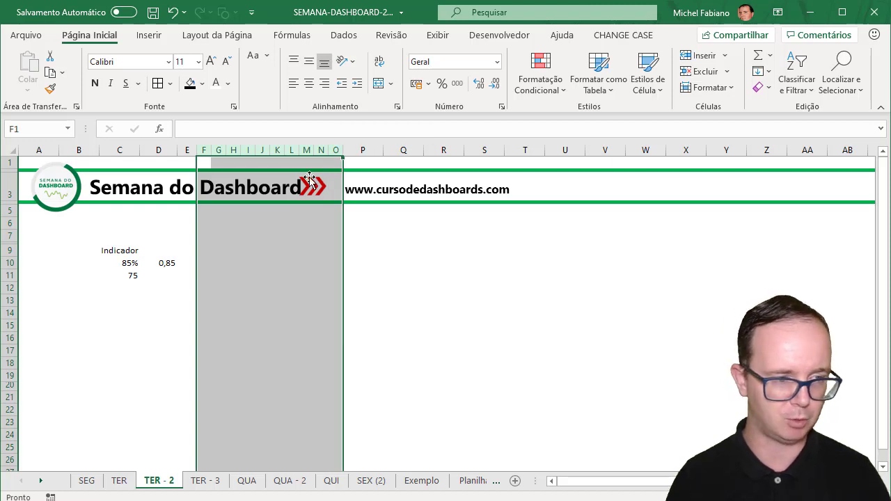
{"action": "left_click", "coordinate": [206, 254]}
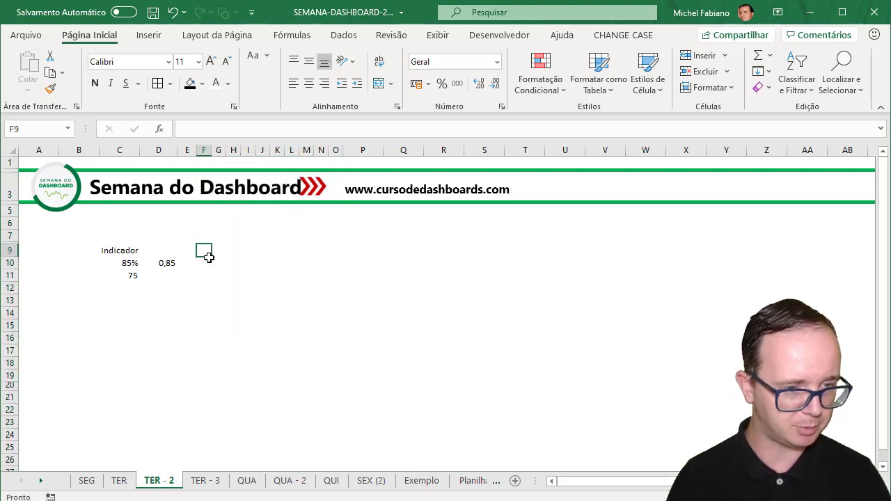
{"action": "mouse_move", "coordinate": [204, 251]}
{"action": "left_mouse_down"}
{"action": "mouse_move", "coordinate": [335, 249]}
{"action": "mouse_move", "coordinate": [344, 324]}
{"action": "mouse_move", "coordinate": [338, 361]}
{"action": "left_mouse_up"}
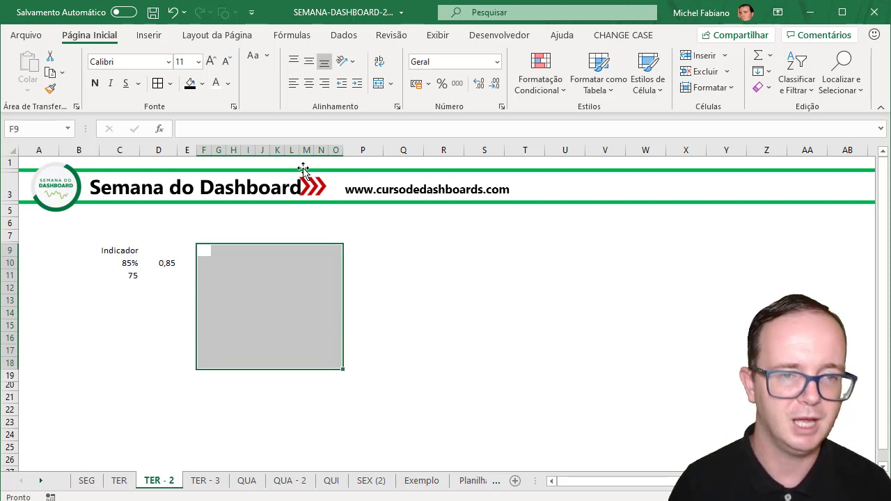
Step: Apply All Borders to F9:O18 in the chosen dark line colour
{"action": "left_click", "coordinate": [153, 86]}
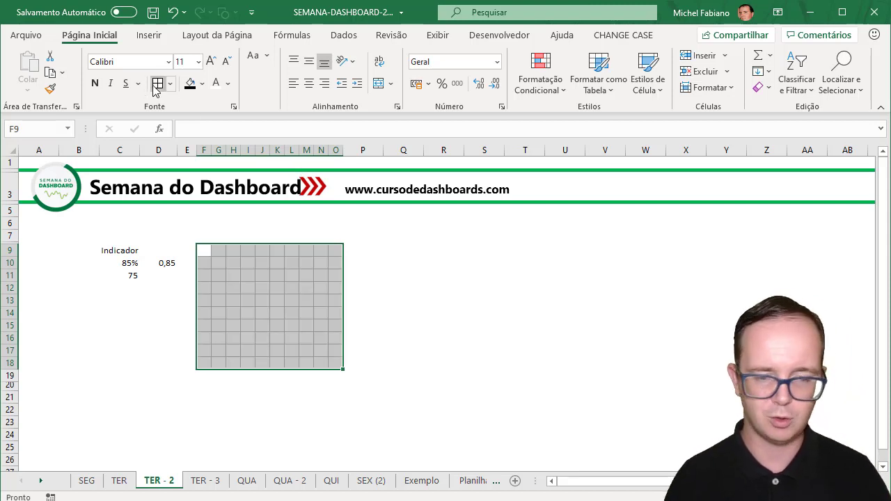
{"action": "left_click", "coordinate": [170, 84]}
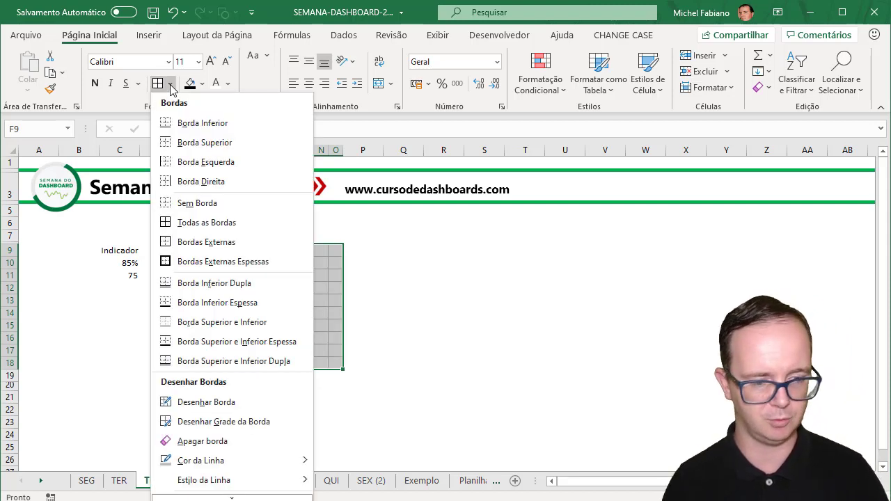
{"action": "left_click", "coordinate": [232, 224]}
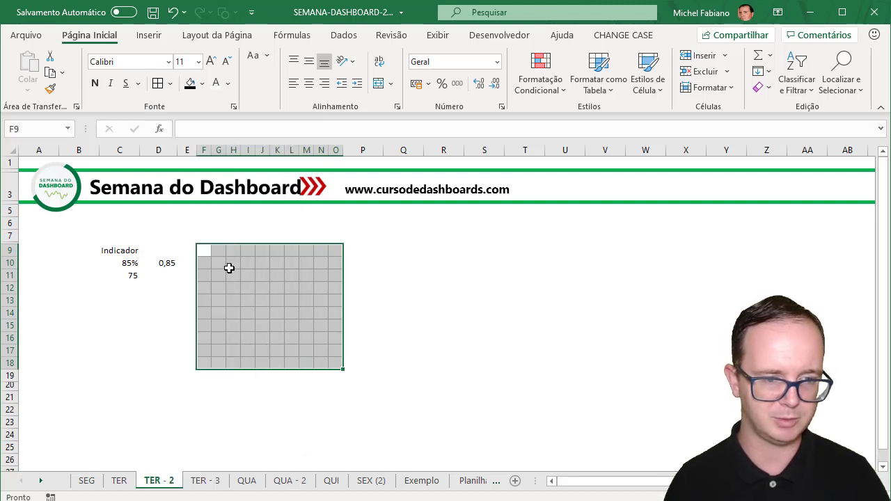
{"action": "left_click", "coordinate": [171, 84]}
{"action": "mouse_move", "coordinate": [201, 460]}
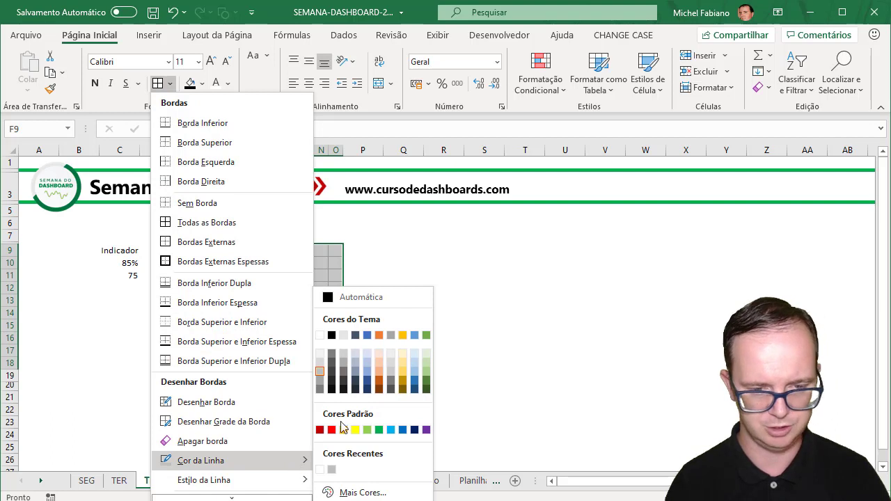
{"action": "left_click", "coordinate": [332, 334]}
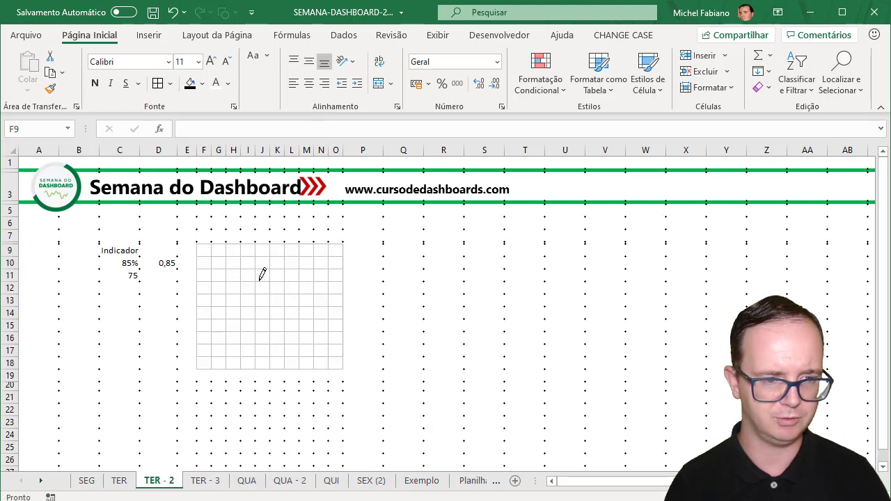
{"action": "left_click", "coordinate": [231, 271]}
{"action": "left_click_drag", "start_coordinate": [205, 252], "coordinate": [333, 362]}
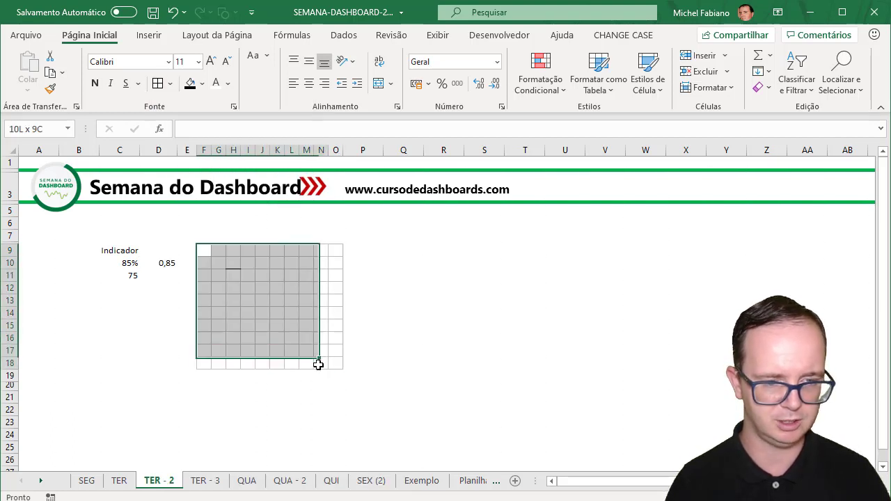
{"action": "left_click", "coordinate": [158, 84]}
{"action": "left_click", "coordinate": [383, 283]}
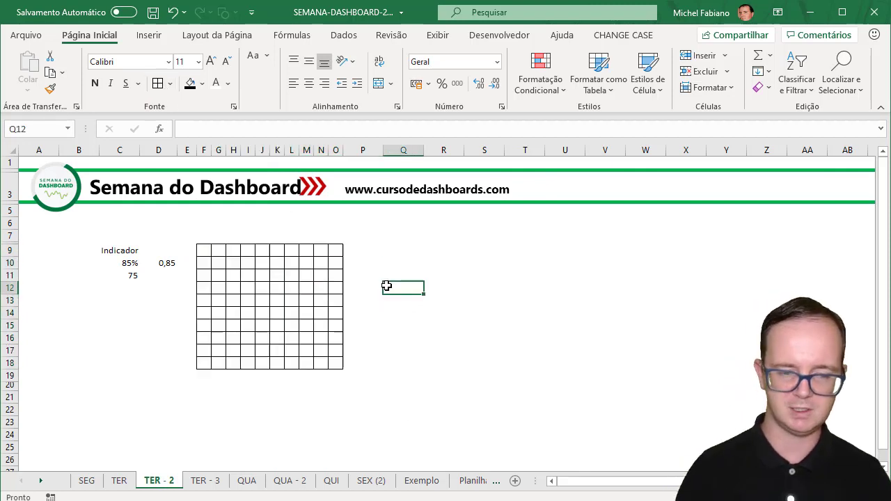
Step: Enter 0,01 in F18 and give the grid a smaller font with two decimals
{"action": "left_click", "coordinate": [203, 364]}
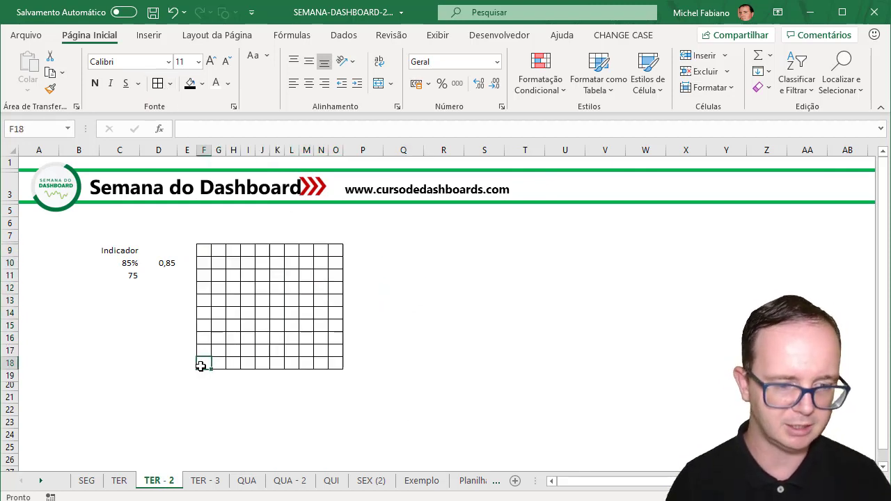
{"action": "scroll", "coordinate": [203, 364], "scroll_direction": "up", "scroll_amount": 1}
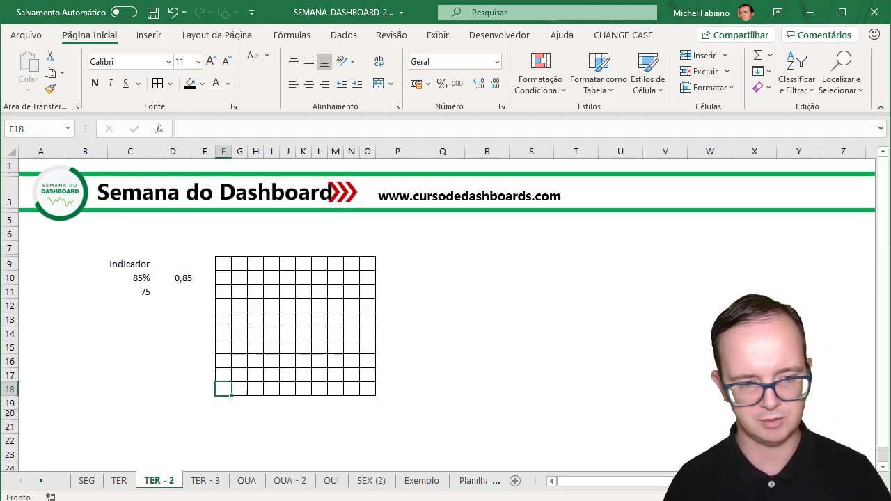
{"action": "scroll", "coordinate": [203, 363], "scroll_direction": "up", "scroll_amount": 1}
{"action": "scroll", "coordinate": [204, 364], "scroll_direction": "up", "scroll_amount": 1}
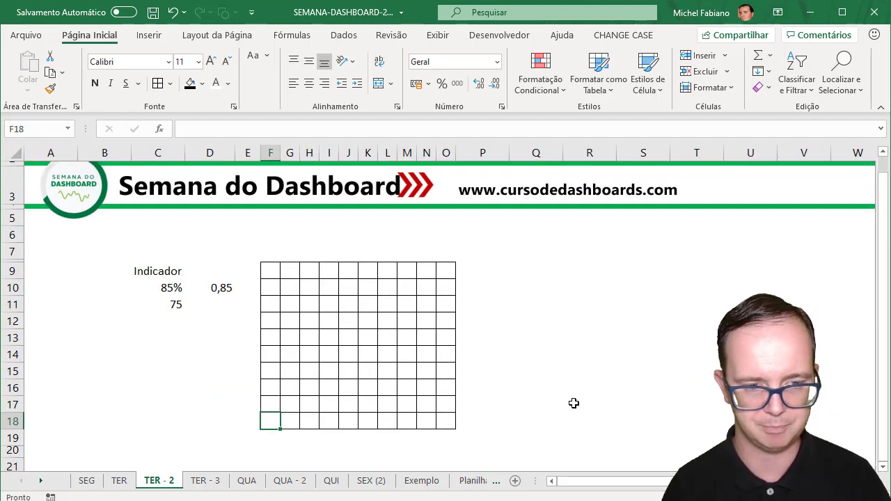
{"action": "scroll", "coordinate": [574, 404], "scroll_direction": "down", "scroll_amount": 1}
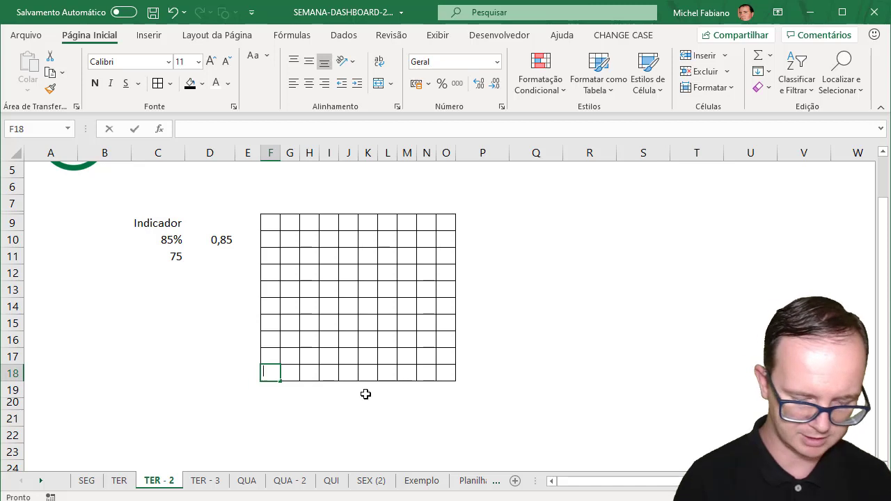
{"action": "type", "text": "0,01"}
{"action": "key", "text": "Return"}
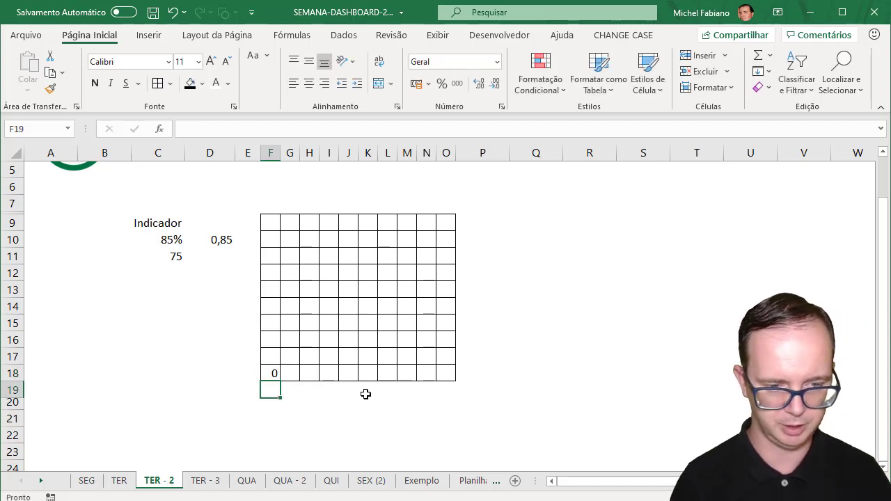
{"action": "key", "text": "Up"}
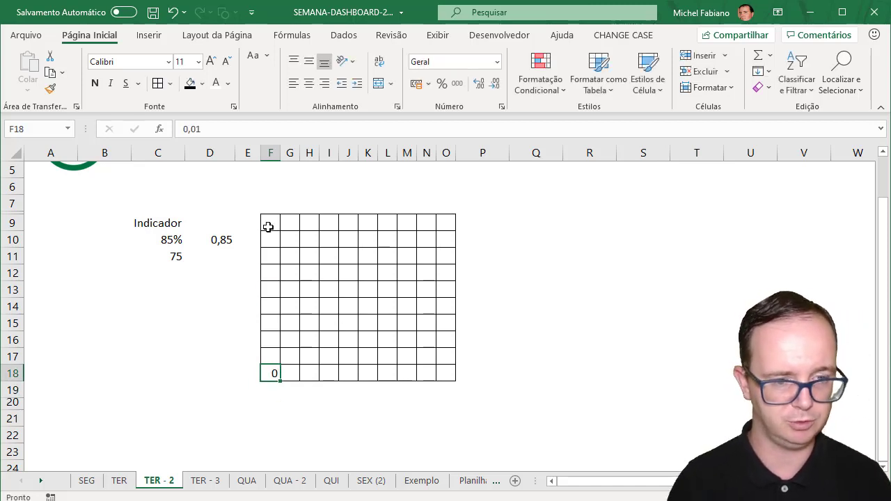
{"action": "left_click_drag", "start_coordinate": [268, 227], "coordinate": [439, 370]}
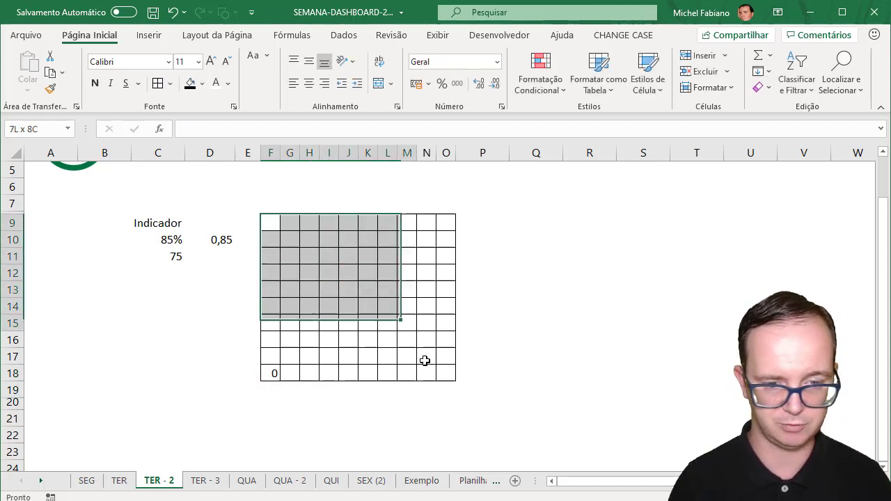
{"action": "left_click", "coordinate": [227, 62]}
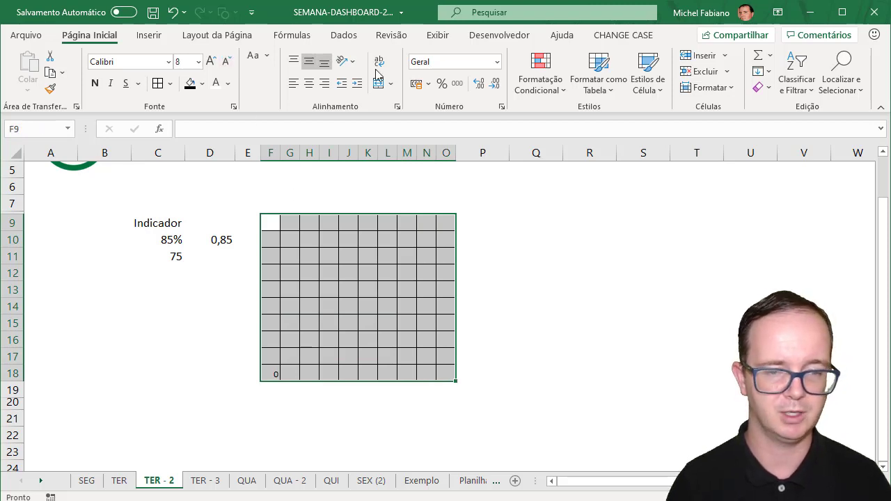
{"action": "left_click", "coordinate": [493, 90]}
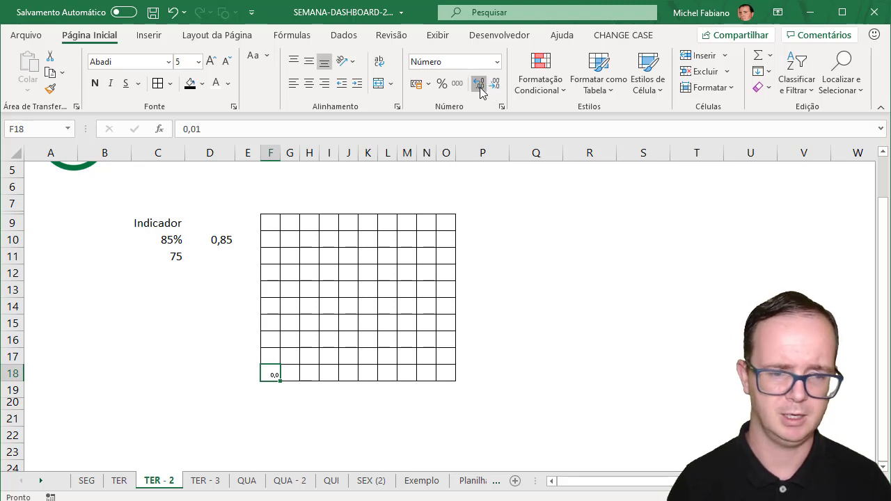
Step: Enter =F18+0,10 in F17 so it shows 0,11
{"action": "left_click", "coordinate": [290, 371]}
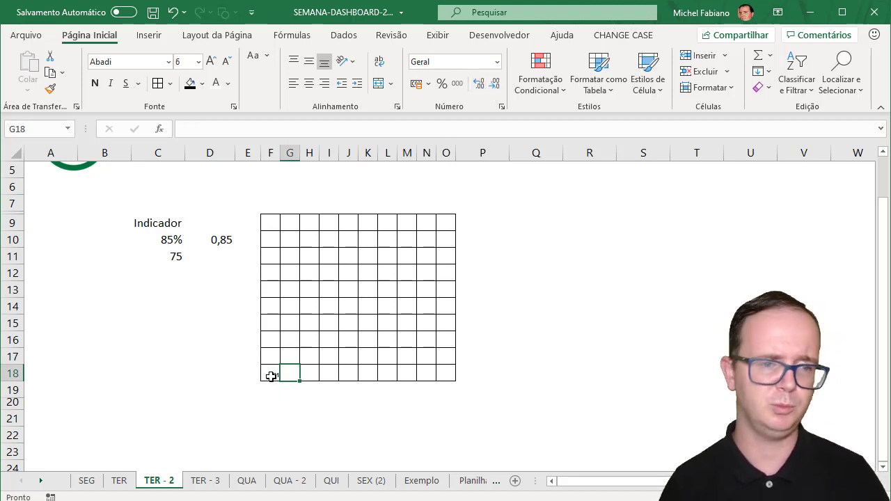
{"action": "scroll", "coordinate": [446, 314], "scroll_direction": "up", "scroll_amount": 3}
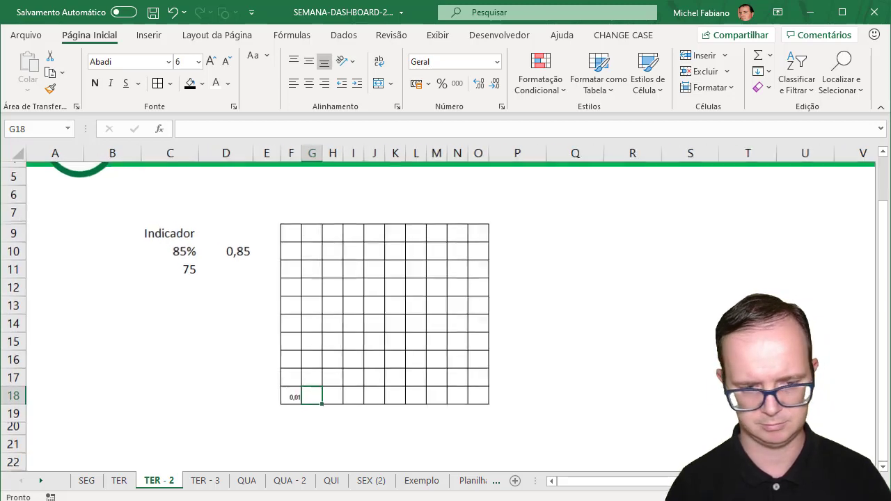
{"action": "scroll", "coordinate": [446, 313], "scroll_direction": "down", "scroll_amount": 1}
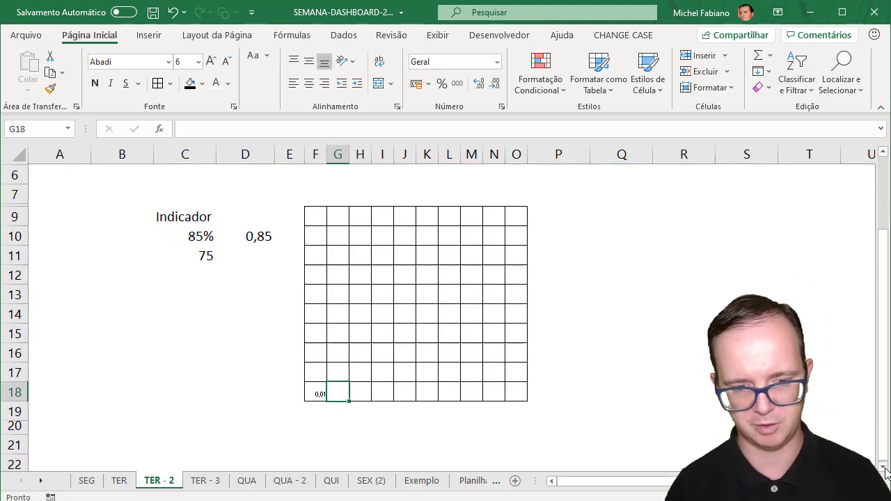
{"action": "scroll", "coordinate": [445, 313], "scroll_direction": "right", "scroll_amount": 1}
{"action": "scroll", "coordinate": [523, 438], "scroll_direction": "right", "scroll_amount": 1}
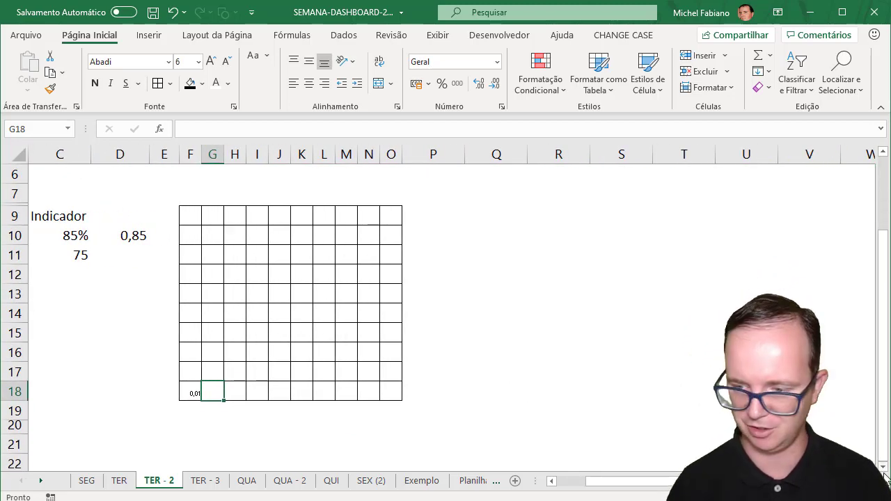
{"action": "scroll", "coordinate": [522, 439], "scroll_direction": "down", "scroll_amount": 1}
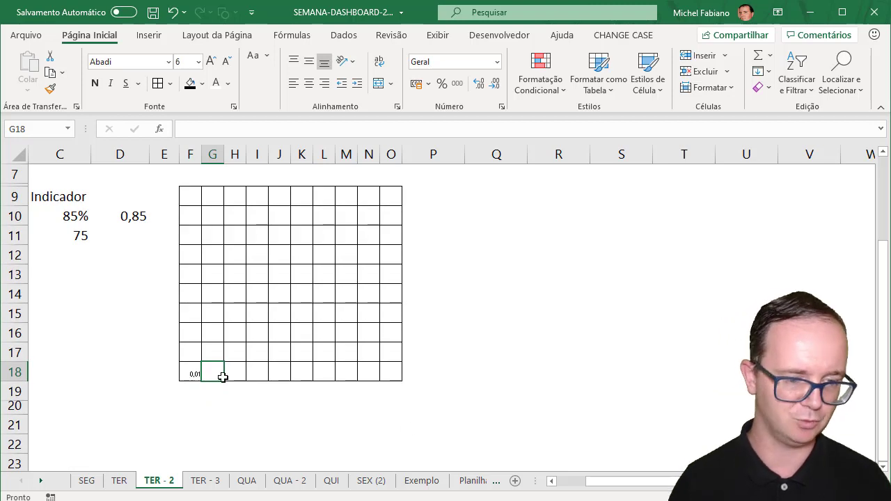
{"action": "key", "text": "Up"}
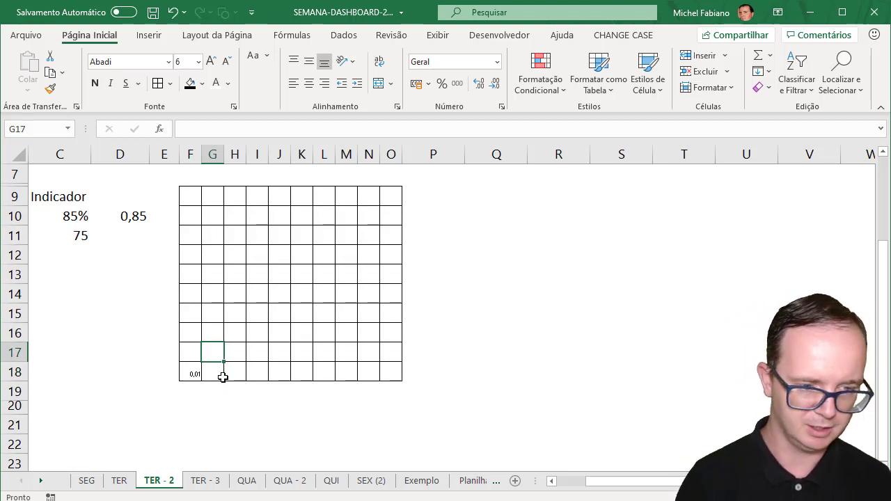
{"action": "key", "text": "Left"}
{"action": "type", "text": "="}
{"action": "key", "text": "Down"}
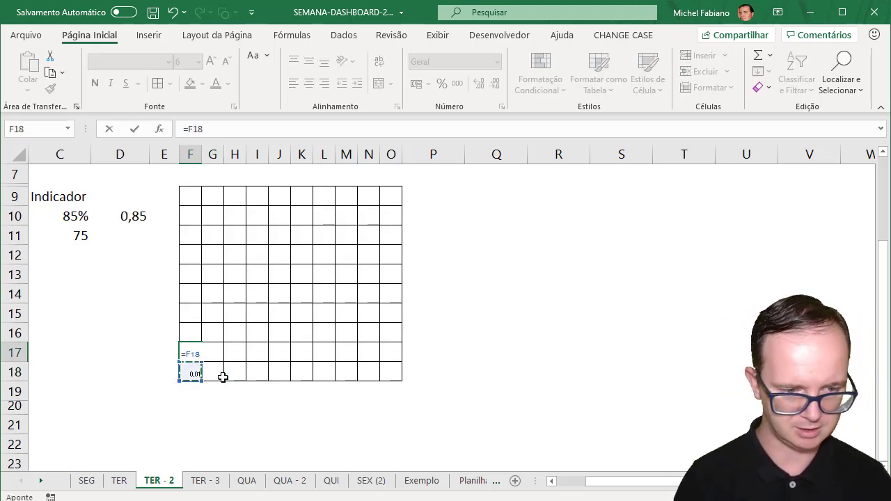
{"action": "type", "text": "+"}
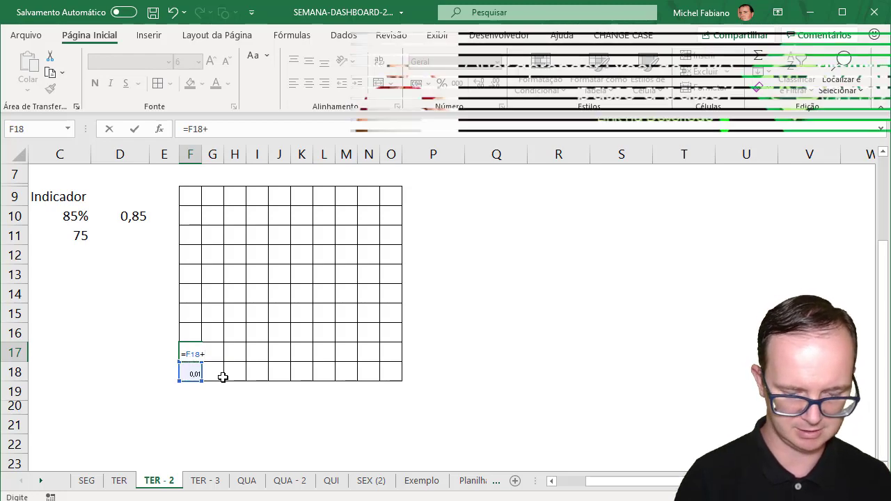
{"action": "type", "text": "0,10"}
{"action": "key", "text": "Return"}
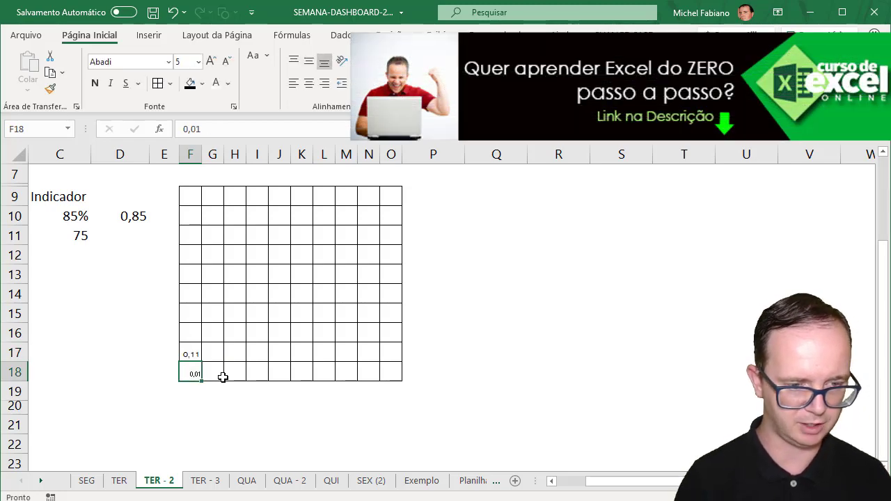
{"action": "key", "text": "Up"}
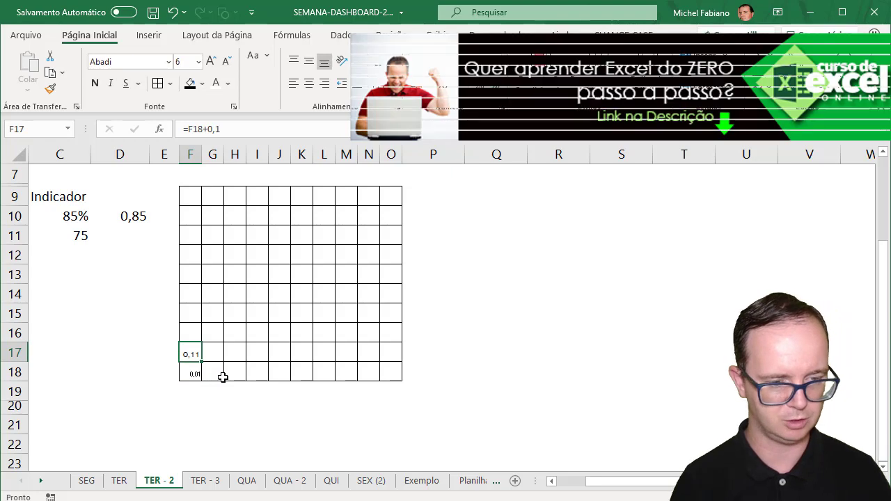
{"action": "key", "text": "Down"}
Step: Enter =F18+0,01 in G18 and fill it across to column O and up to row 9
{"action": "left_click", "coordinate": [223, 376]}
{"action": "type", "text": "="}
{"action": "key", "text": "Left"}
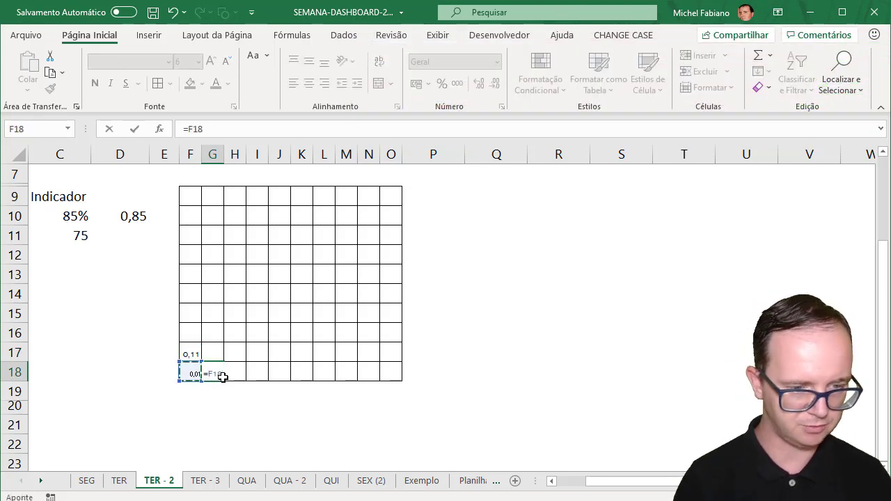
{"action": "type", "text": "+0,"}
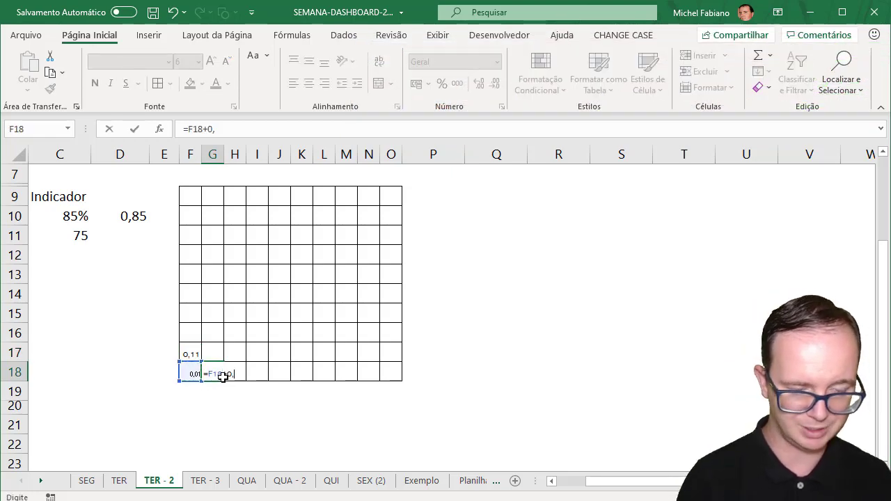
{"action": "type", "text": "01"}
{"action": "key", "text": "Return"}
{"action": "key", "text": "Up"}
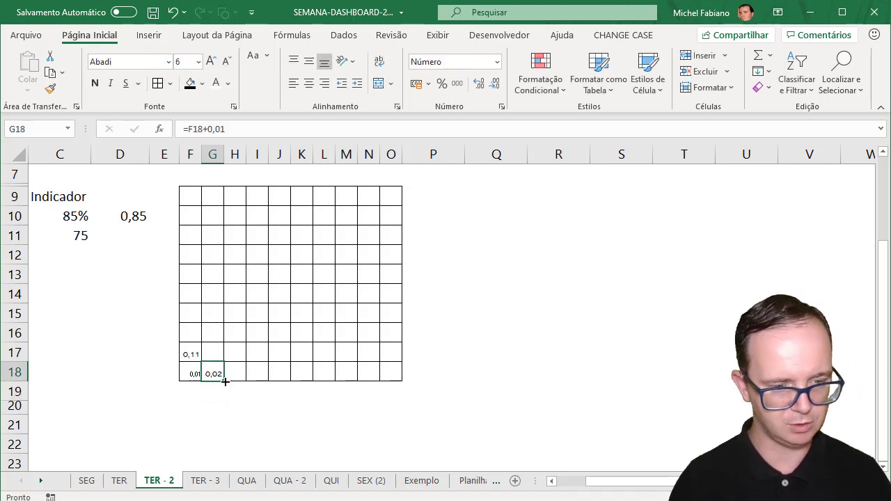
{"action": "left_click_drag", "start_coordinate": [223, 377], "coordinate": [400, 385]}
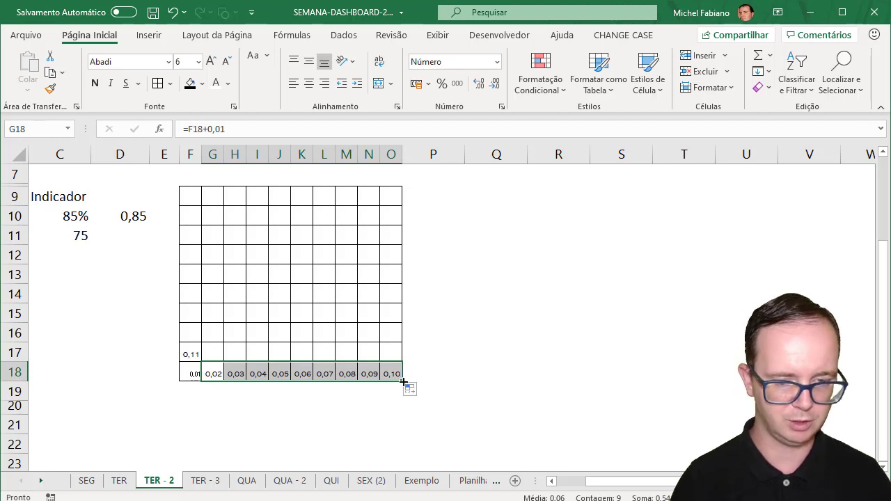
{"action": "left_click_drag", "start_coordinate": [403, 382], "coordinate": [408, 197]}
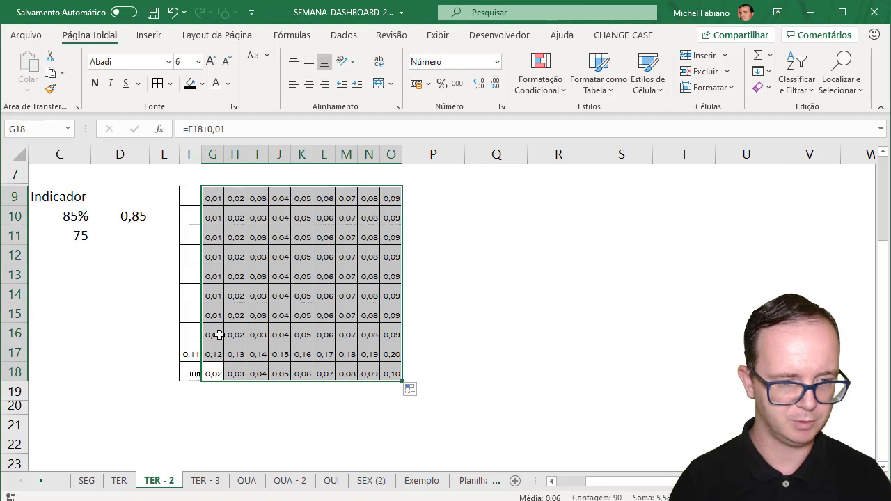
Step: Fill the F17 formula up column F to row 9
{"action": "left_click", "coordinate": [188, 355]}
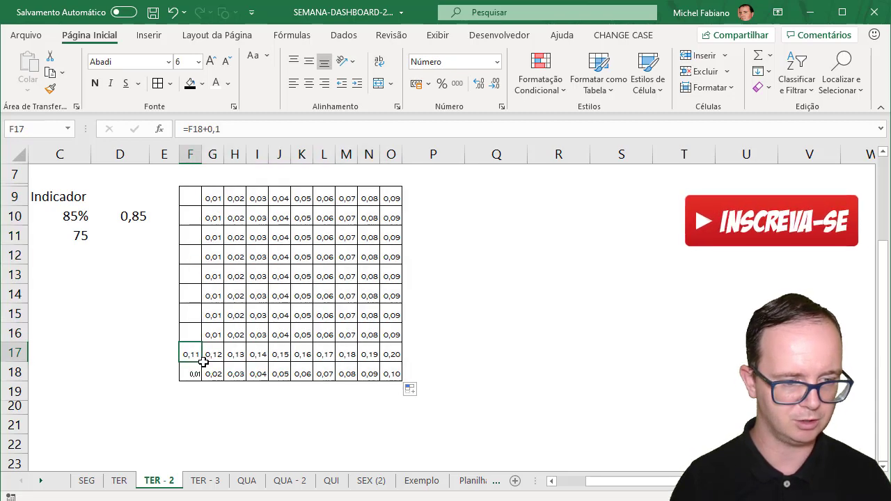
{"action": "left_click_drag", "start_coordinate": [203, 361], "coordinate": [210, 194]}
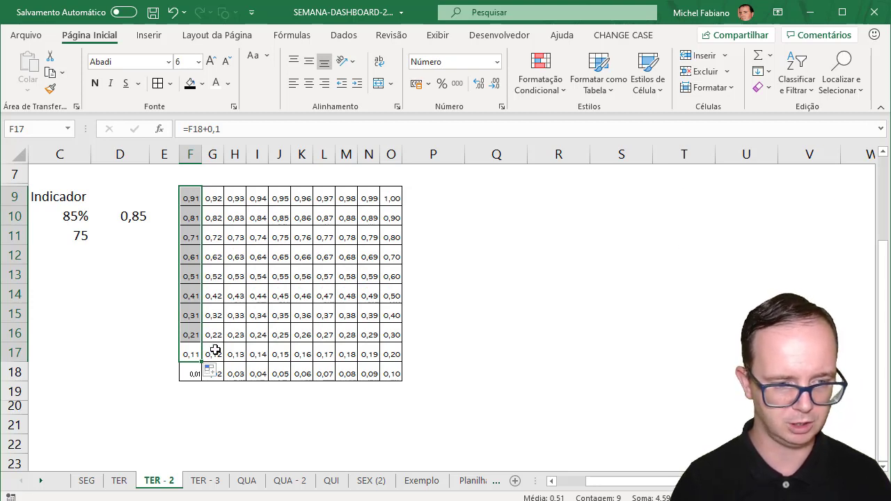
{"action": "left_click", "coordinate": [190, 355]}
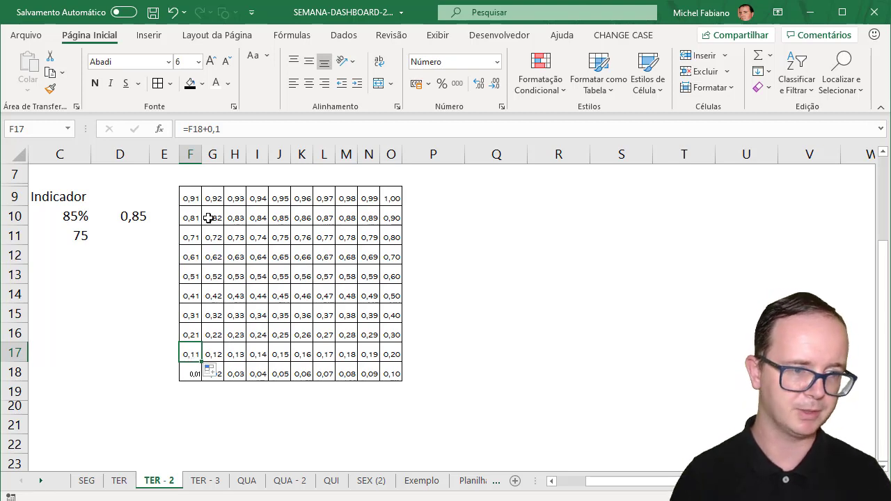
{"action": "left_click", "coordinate": [84, 217]}
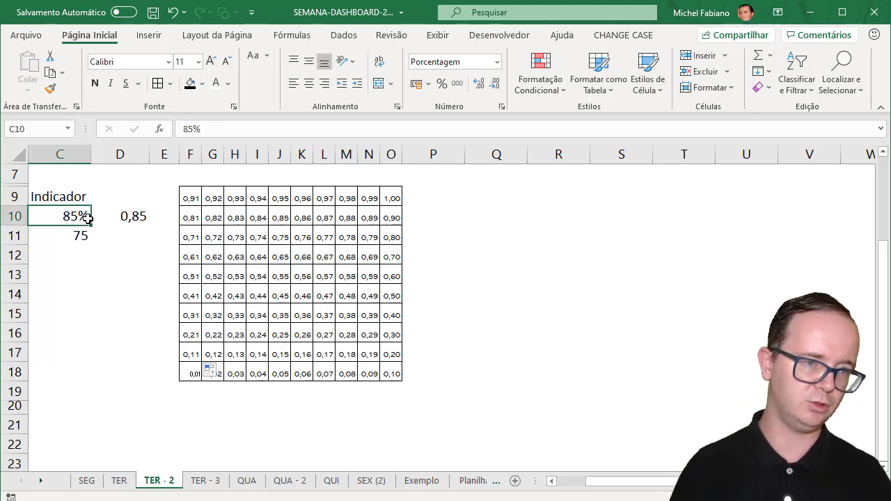
Step: Enter =C10 in D10 so it shows 0,85, then select the grid F9:O18
{"action": "left_click", "coordinate": [132, 216]}
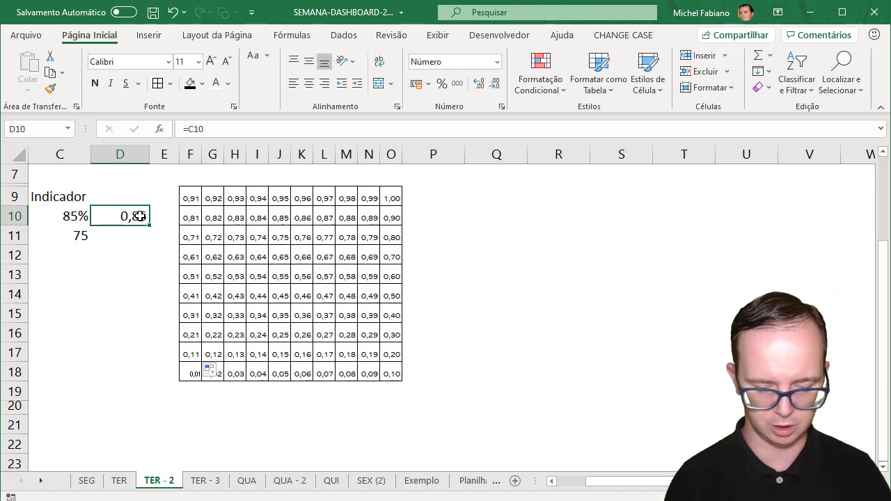
{"action": "type", "text": "="}
{"action": "key", "text": "Left"}
{"action": "key", "text": "Return"}
{"action": "key", "text": "Right"}
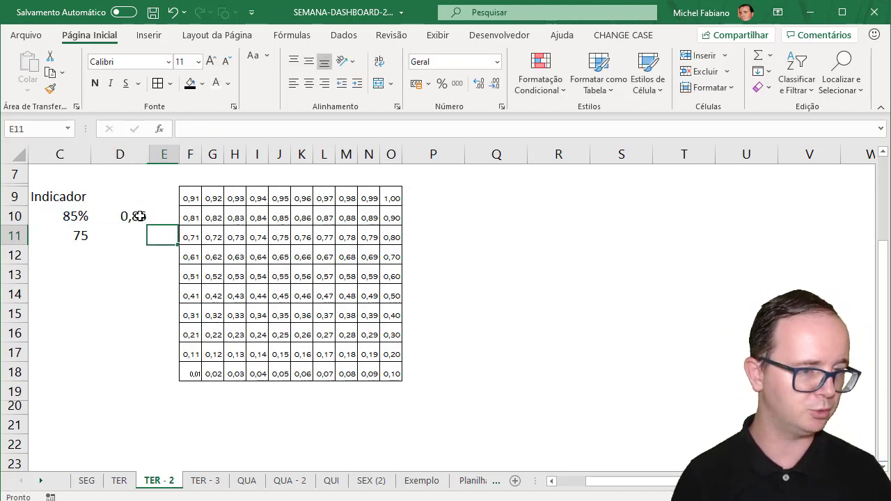
{"action": "key", "text": "Up"}
{"action": "left_click", "coordinate": [140, 216]}
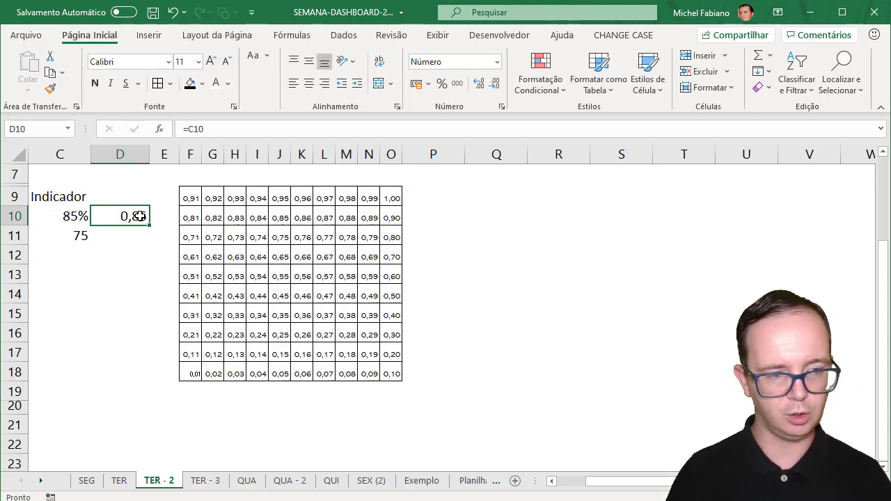
{"action": "left_click", "coordinate": [73, 217]}
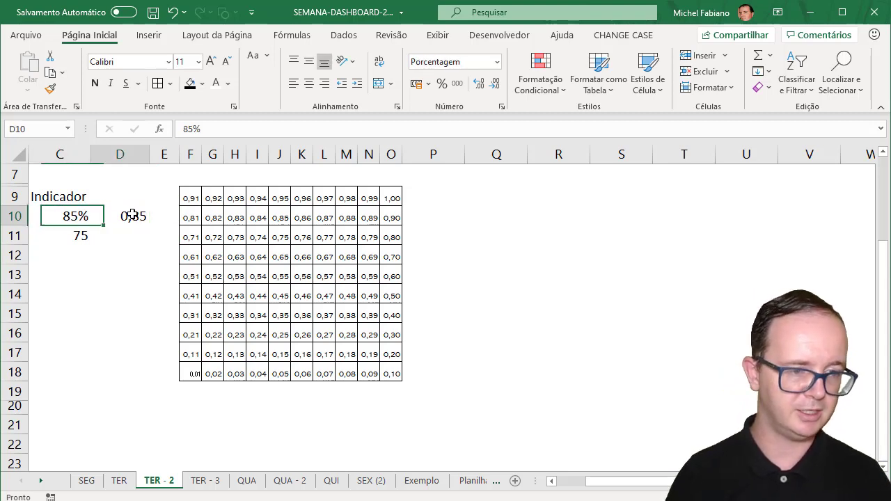
{"action": "left_click", "coordinate": [131, 214]}
{"action": "left_click_drag", "start_coordinate": [185, 200], "coordinate": [385, 373]}
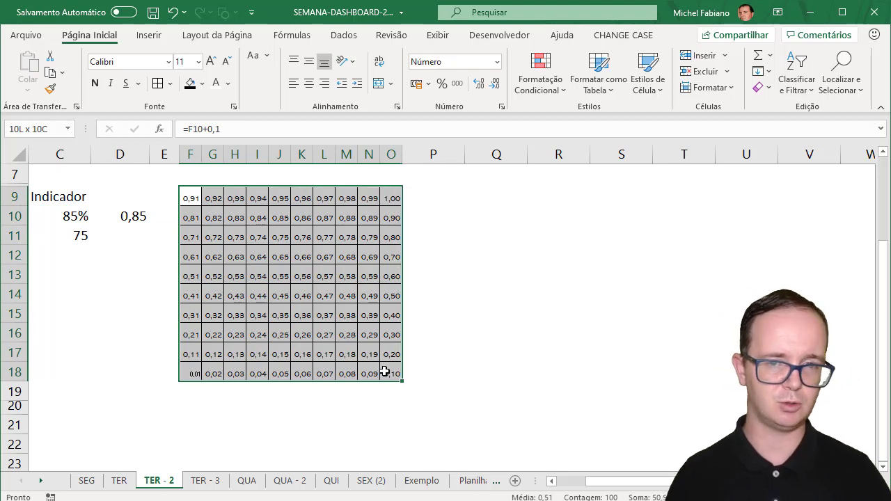
Step: Add a conditional formatting rule filling grid cells green when value ≤ =$D$10
{"action": "left_click", "coordinate": [552, 84]}
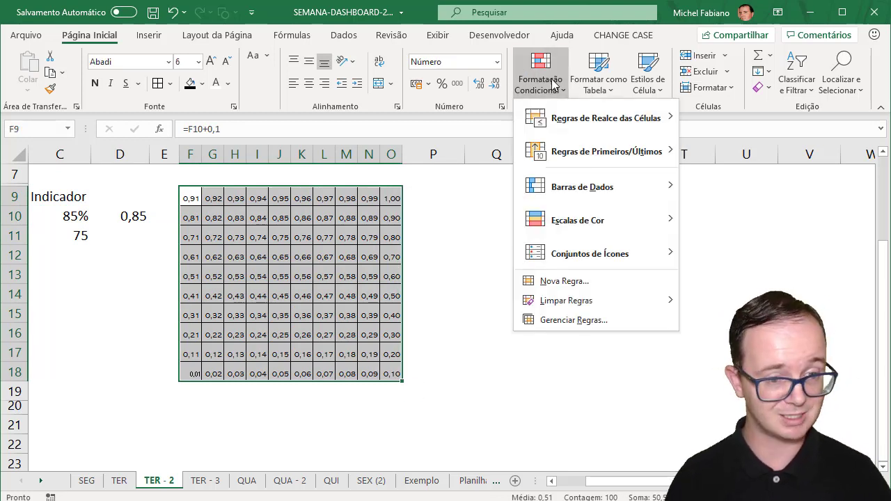
{"action": "mouse_move", "coordinate": [606, 118]}
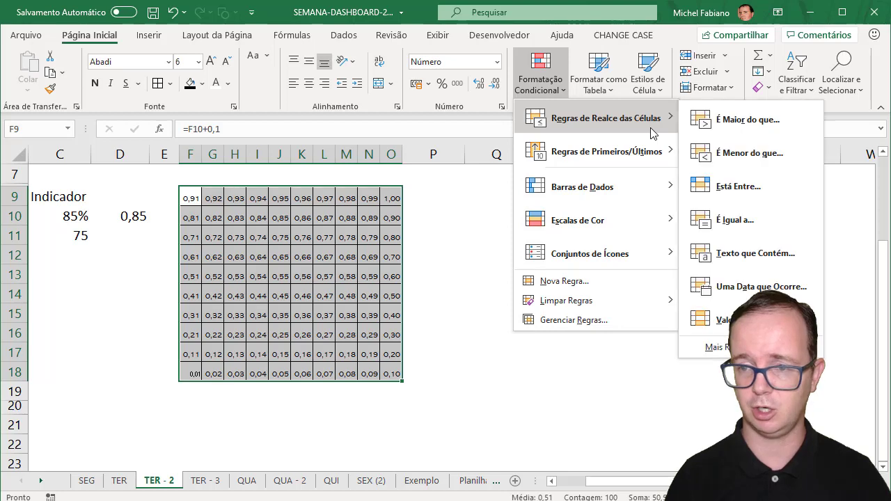
{"action": "left_click", "coordinate": [535, 281]}
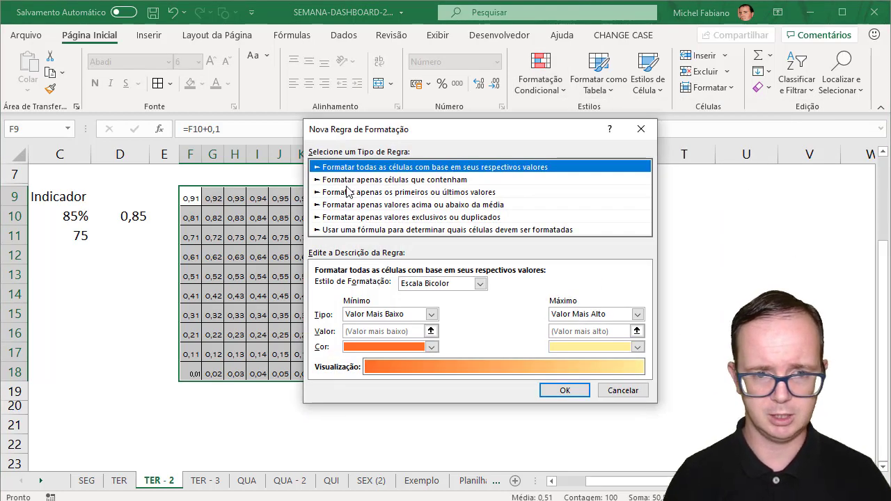
{"action": "left_click", "coordinate": [348, 183]}
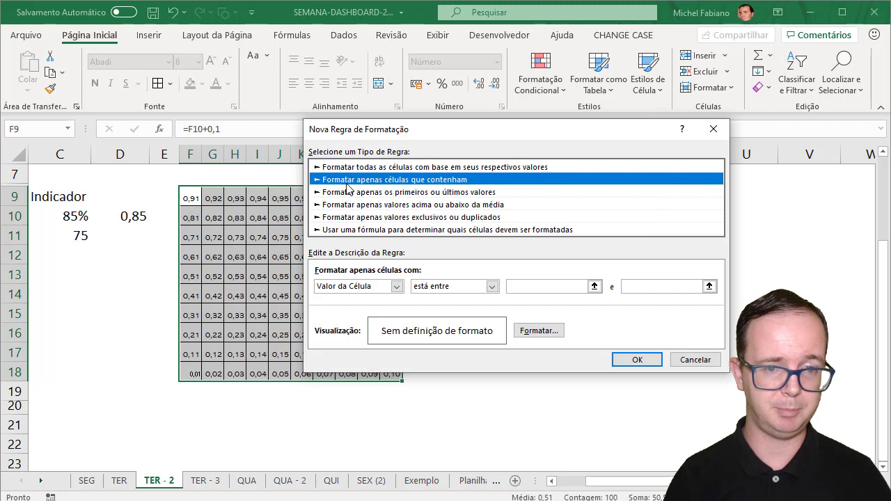
{"action": "left_click", "coordinate": [491, 287]}
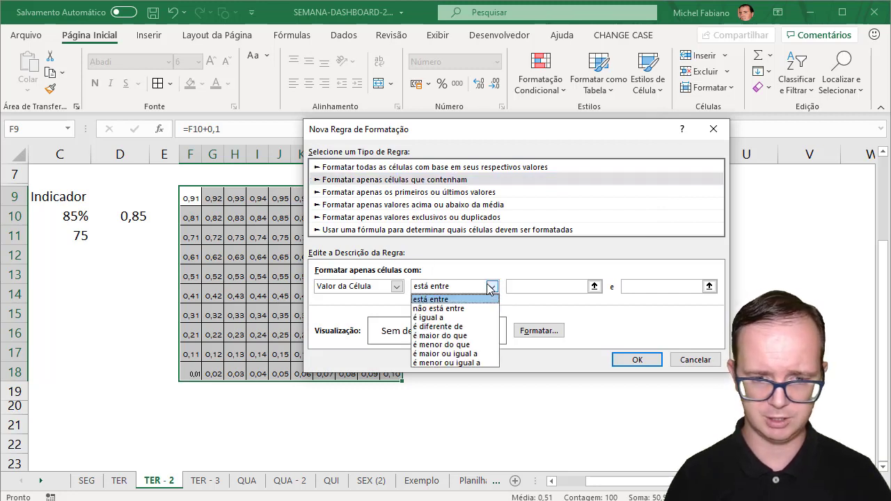
{"action": "left_click", "coordinate": [459, 363]}
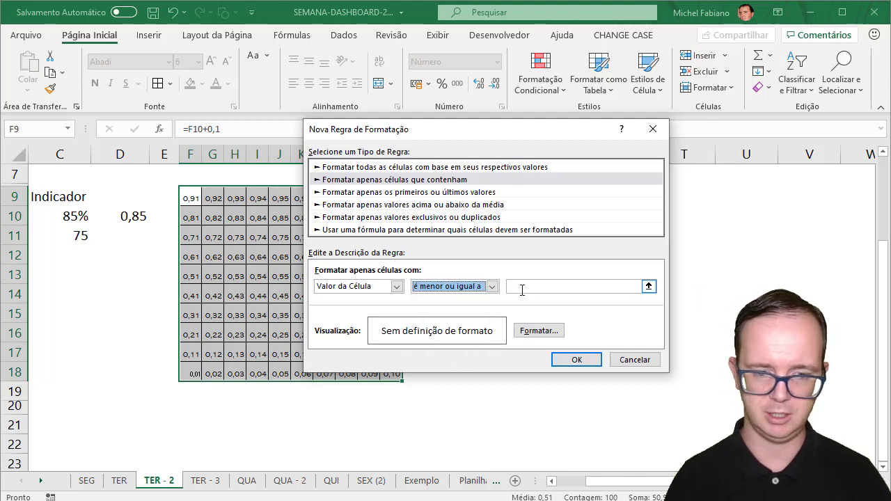
{"action": "left_click", "coordinate": [147, 215]}
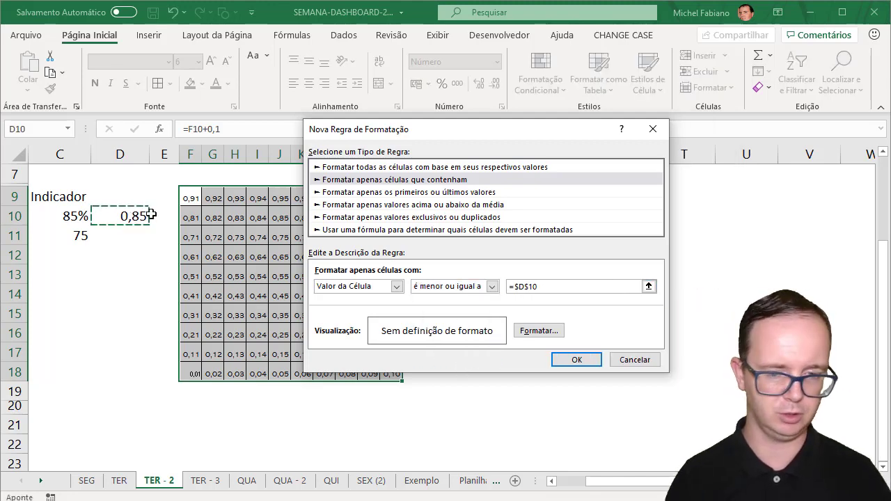
{"action": "left_click", "coordinate": [537, 331]}
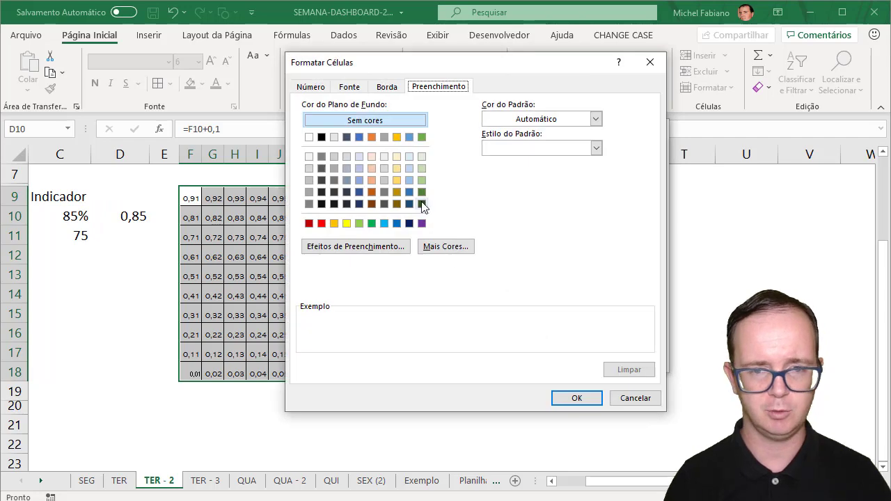
{"action": "left_click", "coordinate": [372, 223]}
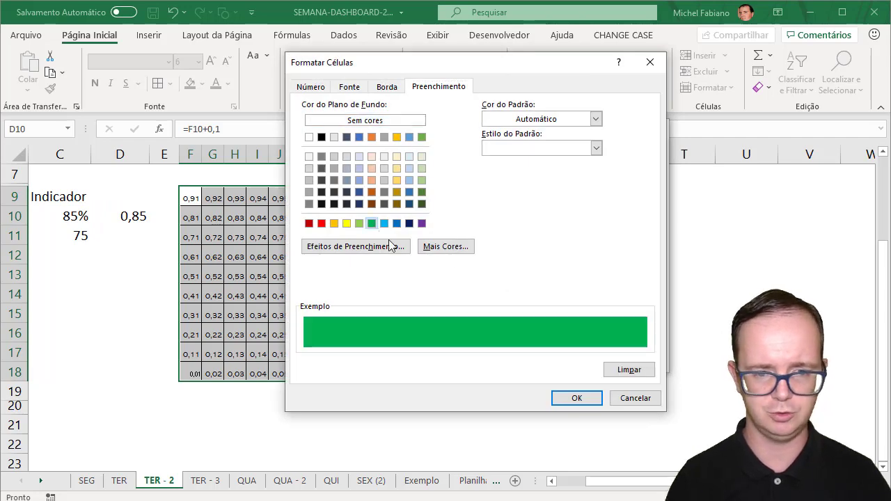
{"action": "left_click", "coordinate": [579, 400]}
{"action": "left_click", "coordinate": [570, 365]}
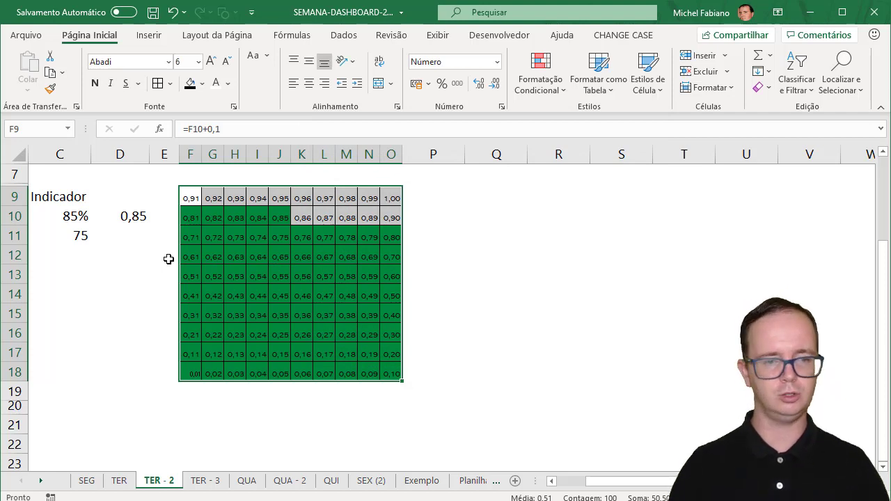
Step: Try 95%, 100% and finally 50% in C10, then select F9:O18
{"action": "left_click", "coordinate": [85, 217]}
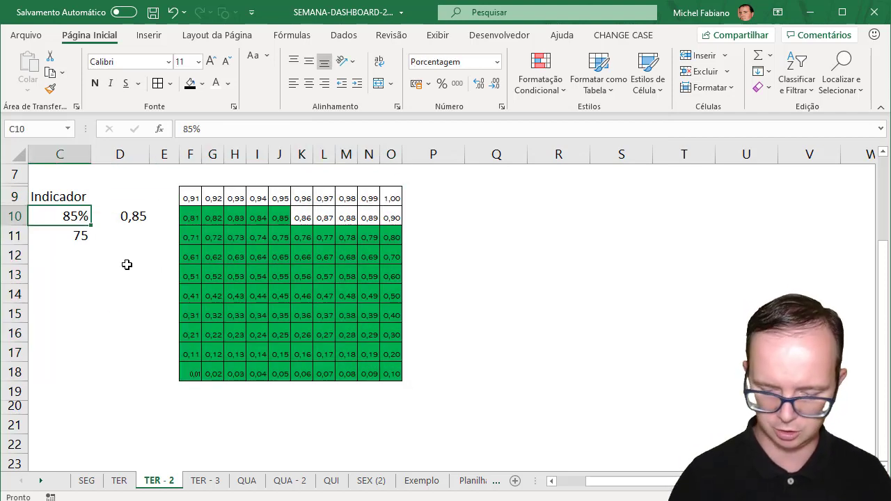
{"action": "type", "text": "95"}
{"action": "key", "text": "Return"}
{"action": "key", "text": "Up"}
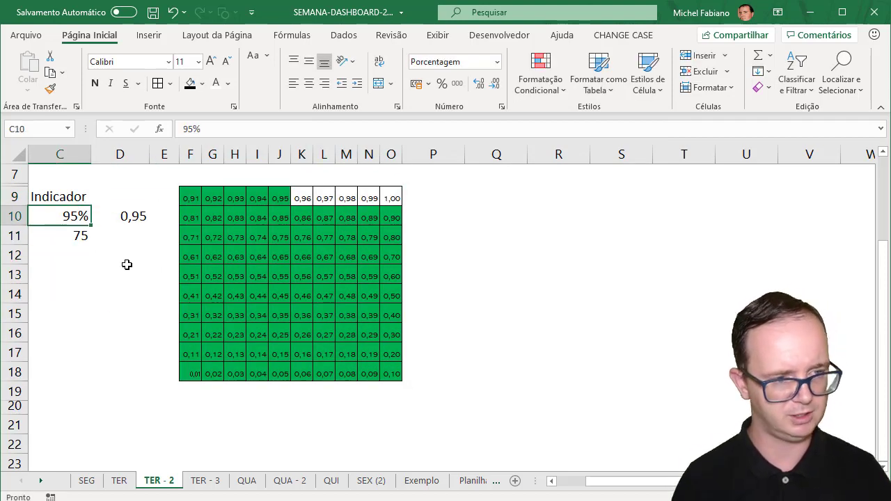
{"action": "type", "text": "100"}
{"action": "key", "text": "Return"}
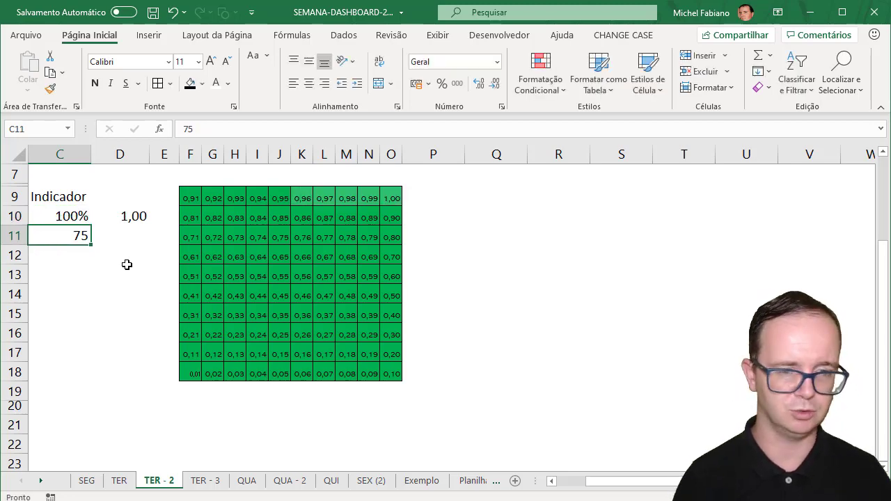
{"action": "key", "text": "Up"}
{"action": "type", "text": "50"}
{"action": "key", "text": "Return"}
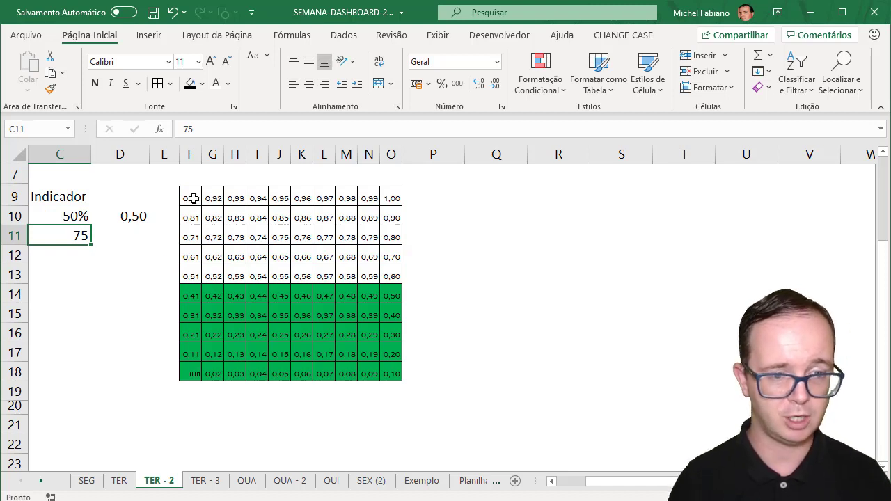
{"action": "left_click_drag", "start_coordinate": [193, 199], "coordinate": [381, 367]}
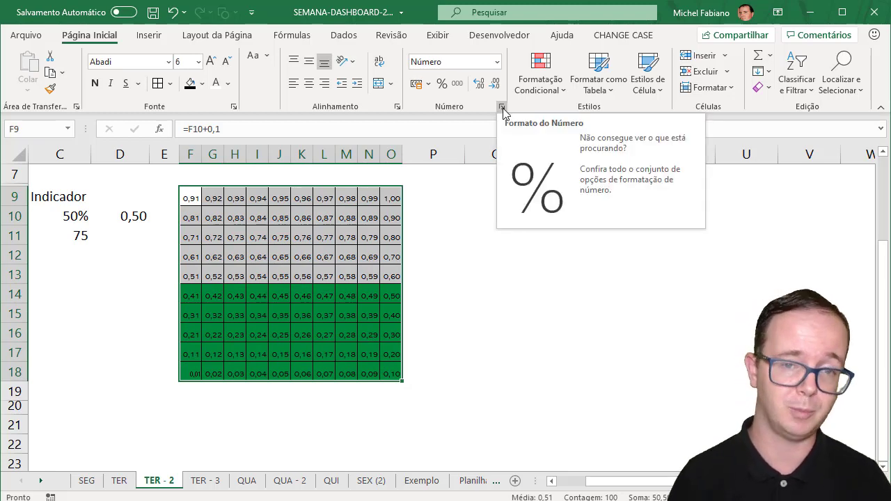
Step: Replace the grid's 0,00 number format with the custom code ; to hide values
{"action": "left_click", "coordinate": [502, 108]}
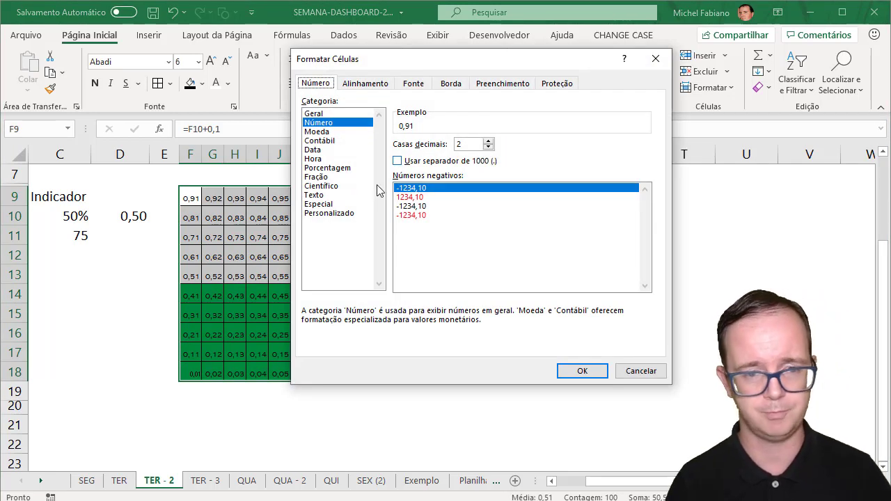
{"action": "left_click", "coordinate": [348, 213]}
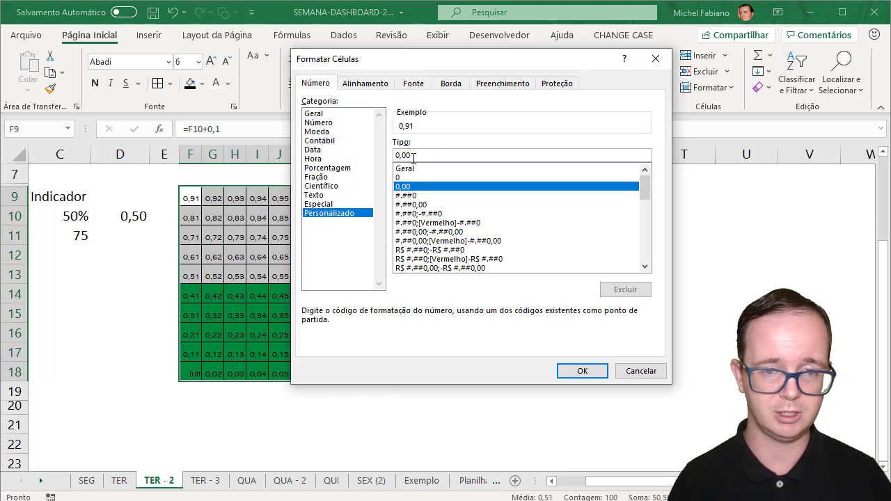
{"action": "left_click_drag", "start_coordinate": [395, 155], "coordinate": [412, 155]}
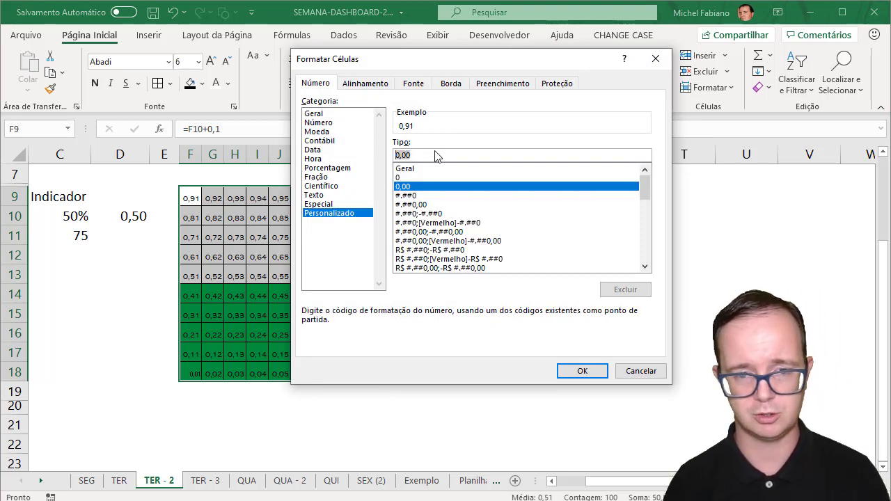
{"action": "type", "text": ";"}
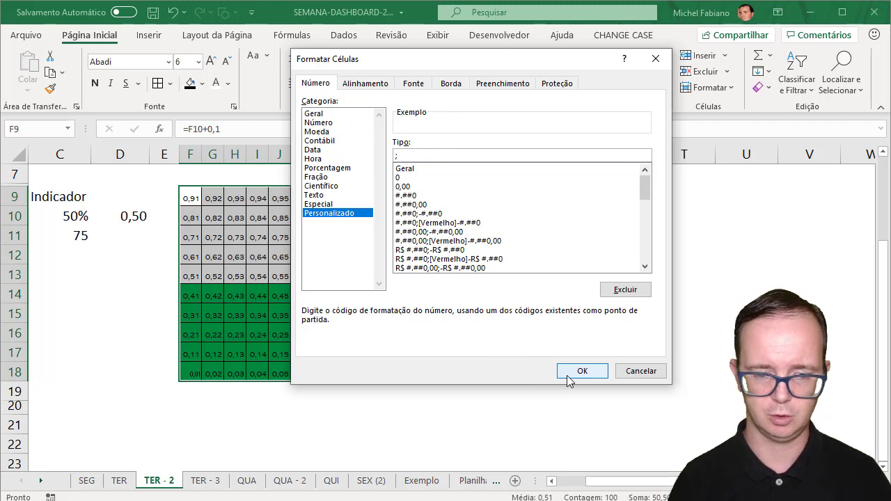
{"action": "left_click", "coordinate": [574, 373]}
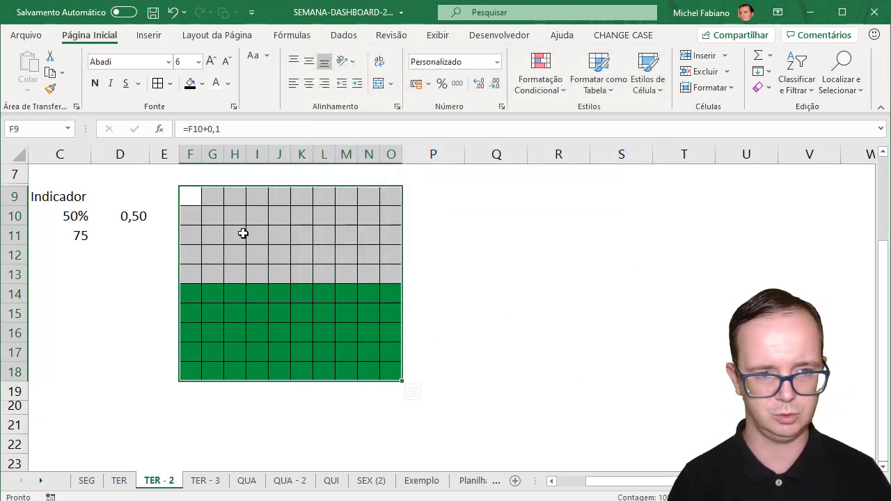
Step: Set the indicator in C10 back to 85%
{"action": "left_click", "coordinate": [99, 217]}
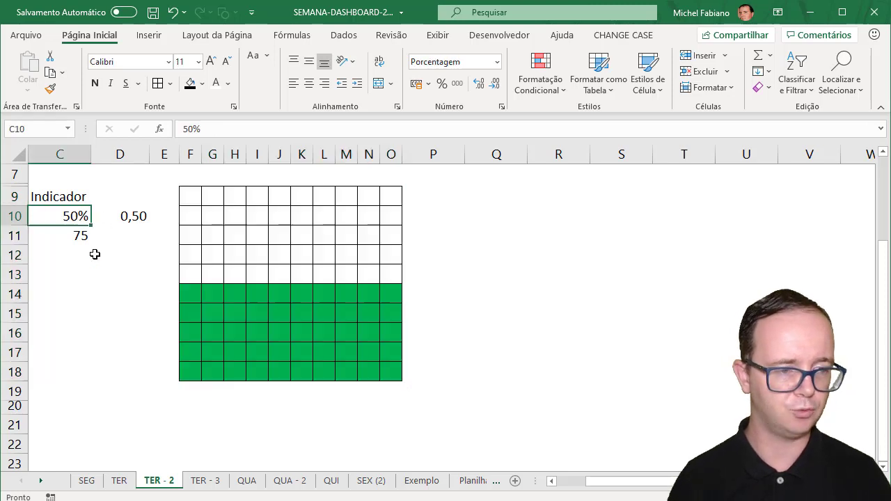
{"action": "type", "text": "85"}
{"action": "key", "text": "Return"}
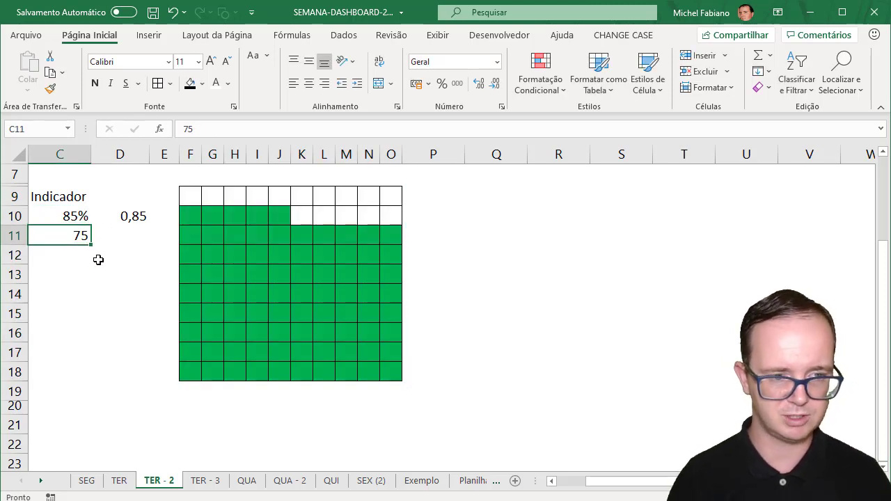
Step: Make F7:O7 a black Abadi title bar reading 'Desempenho de Performance'
{"action": "left_click", "coordinate": [886, 154]}
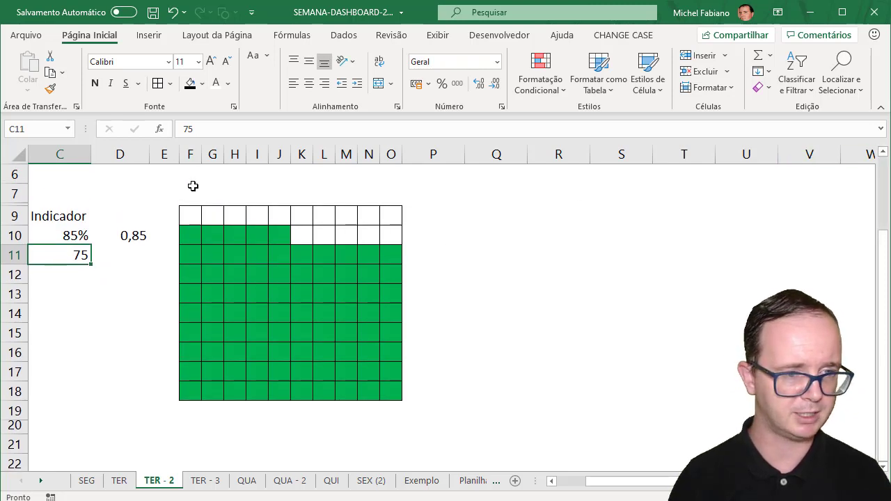
{"action": "left_click_drag", "start_coordinate": [190, 193], "coordinate": [387, 195]}
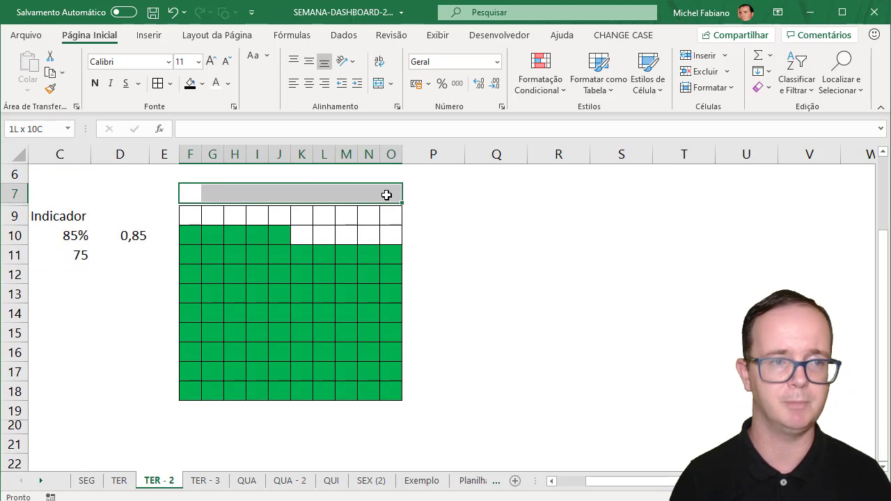
{"action": "left_click", "coordinate": [183, 83]}
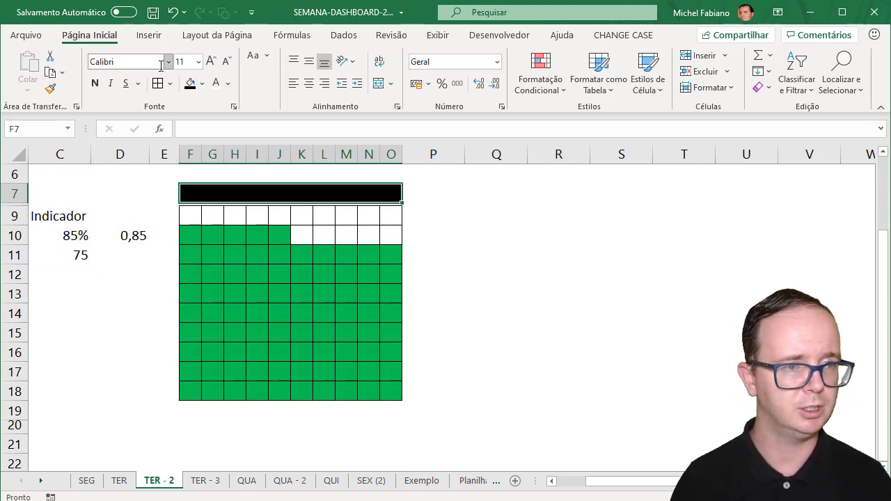
{"action": "left_click", "coordinate": [168, 62]}
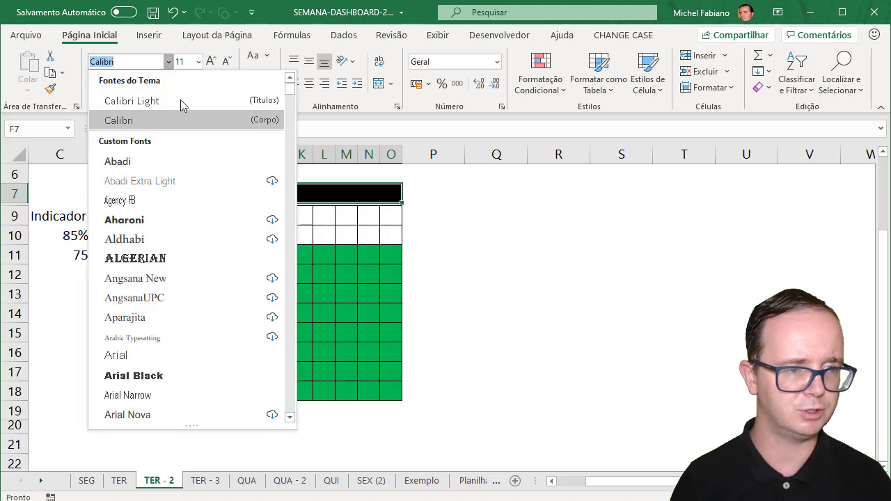
{"action": "left_click", "coordinate": [166, 160]}
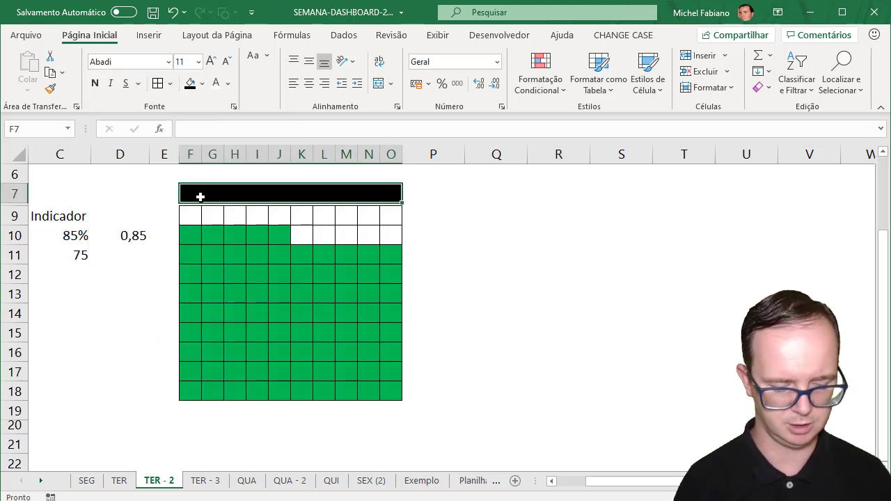
{"action": "type", "text": "Desempenh"}
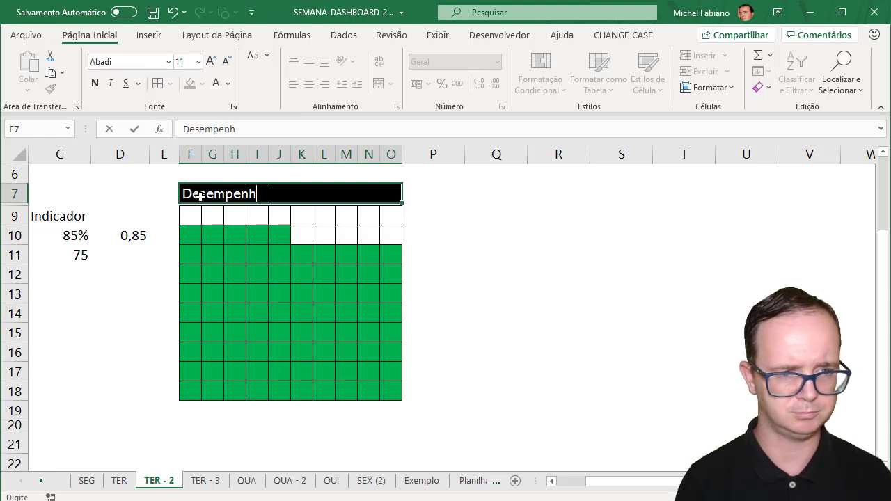
{"action": "type", "text": "o de Perf"}
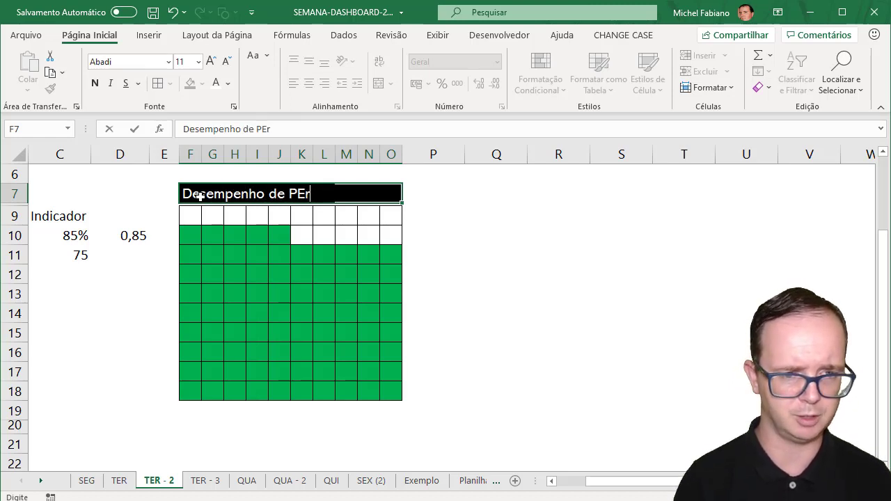
{"action": "type", "text": "or"}
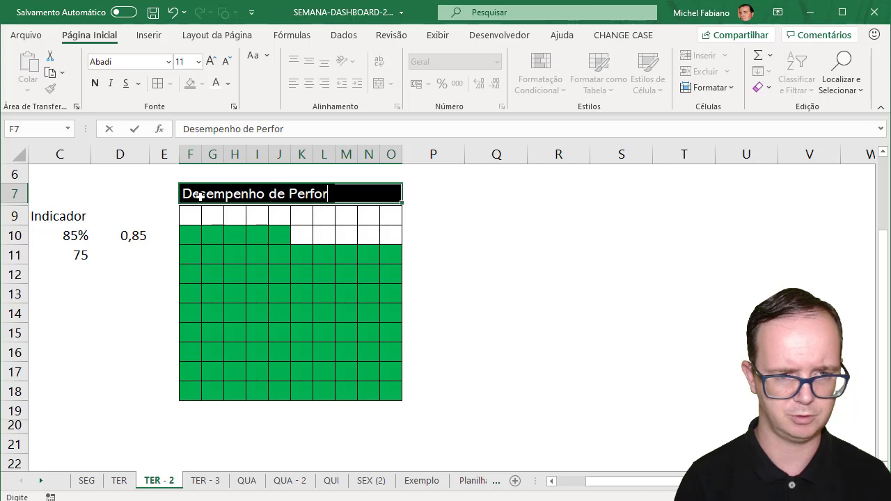
{"action": "type", "text": "mance"}
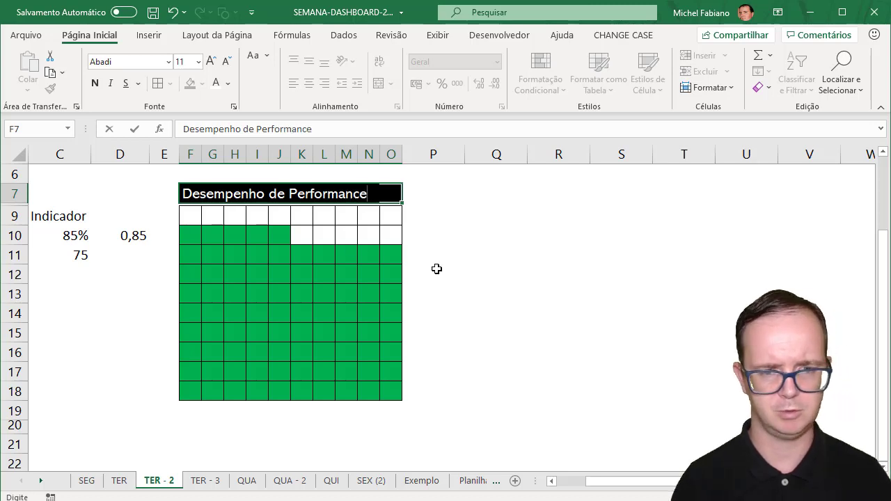
{"action": "left_click", "coordinate": [454, 273]}
{"action": "left_click_drag", "start_coordinate": [195, 414], "coordinate": [386, 408]}
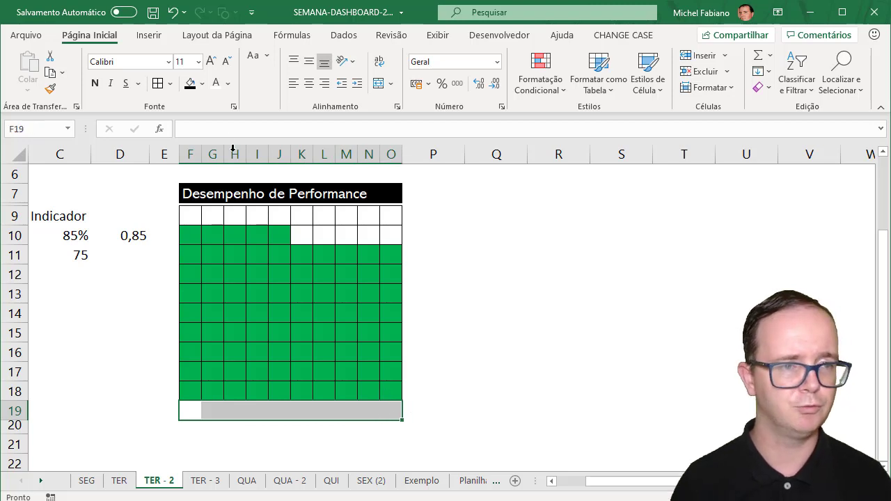
Step: Fill F19:O19 black and set its horizontal alignment to Center Across Selection
{"action": "left_click", "coordinate": [190, 87]}
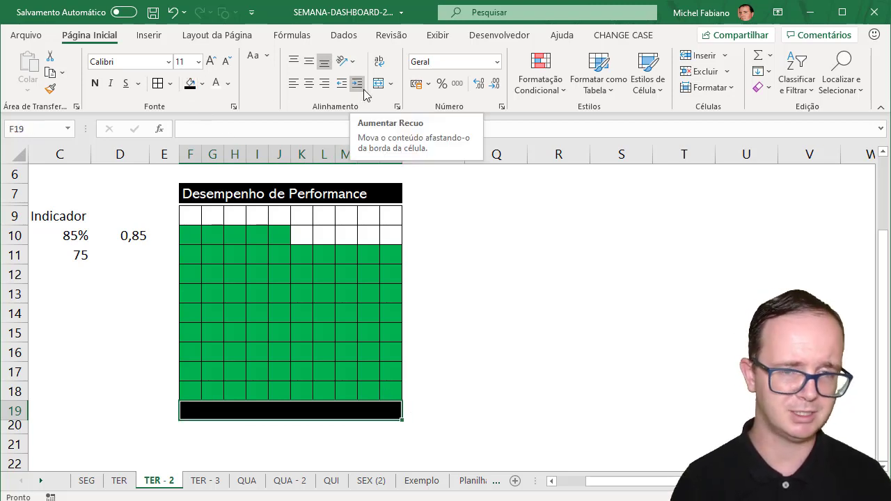
{"action": "left_click", "coordinate": [399, 108]}
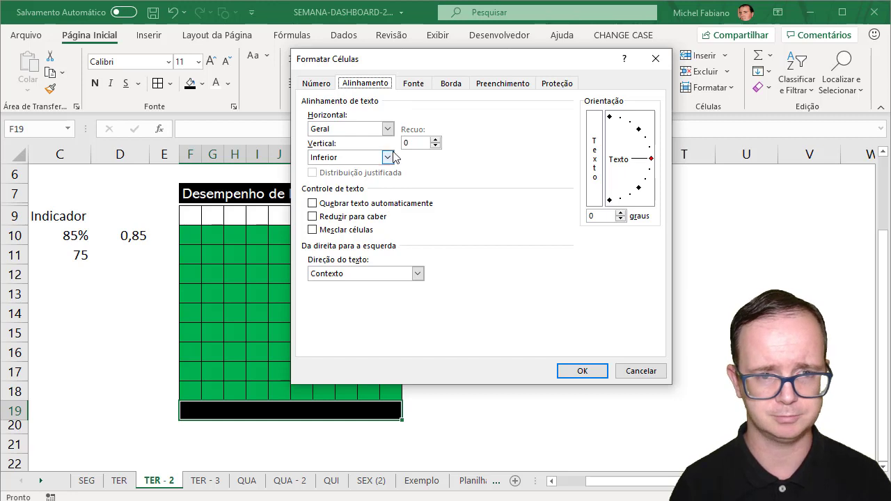
{"action": "left_click", "coordinate": [388, 129]}
{"action": "left_click", "coordinate": [387, 129]}
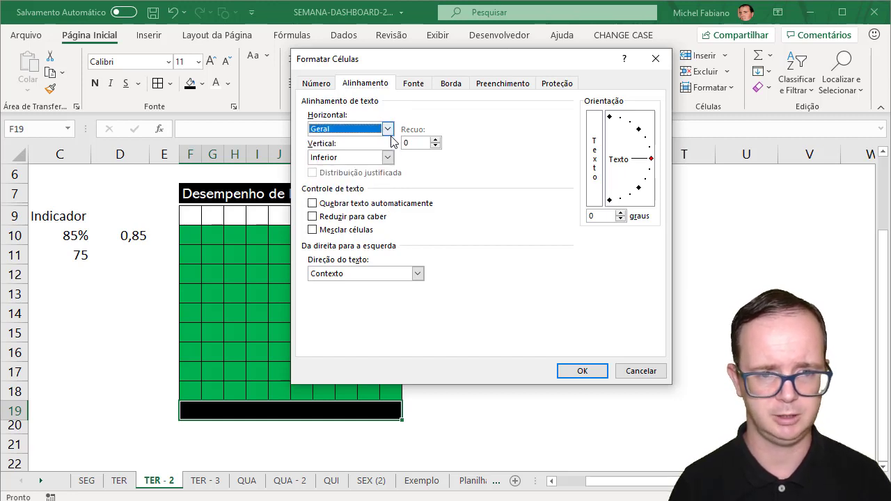
{"action": "left_click", "coordinate": [388, 157]}
{"action": "left_click", "coordinate": [388, 131]}
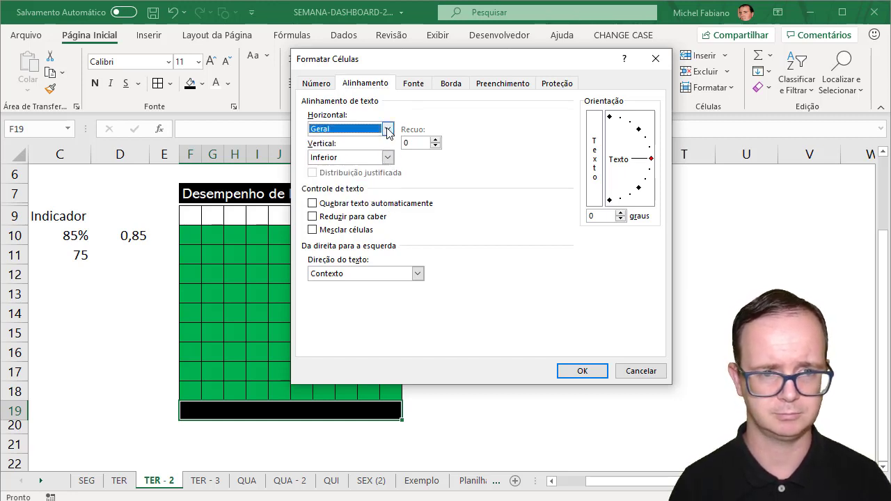
{"action": "left_click", "coordinate": [388, 131]}
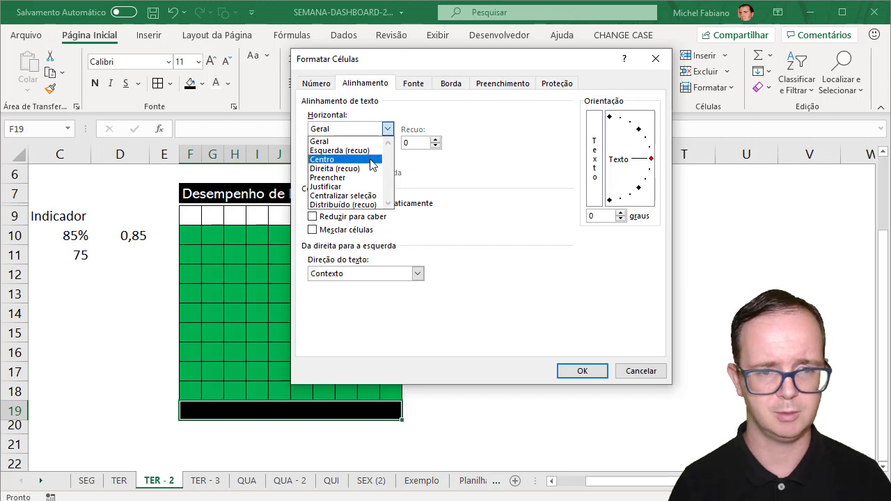
{"action": "left_click", "coordinate": [373, 196]}
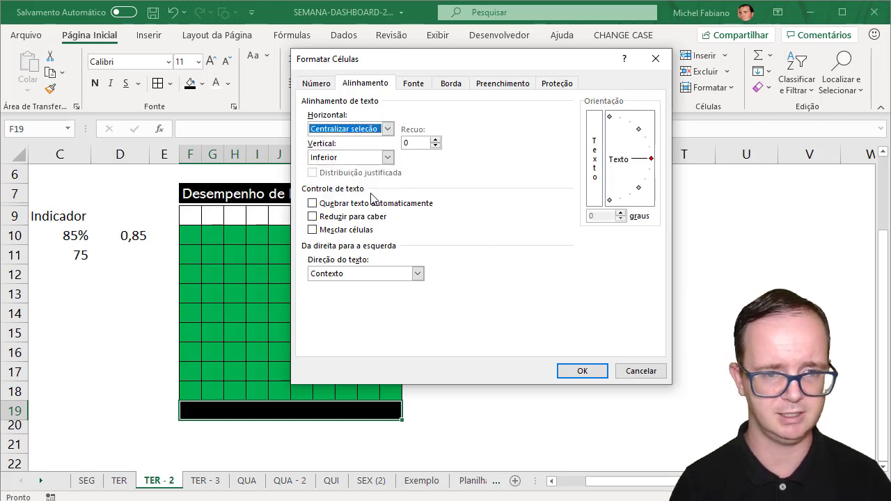
{"action": "left_click", "coordinate": [584, 373]}
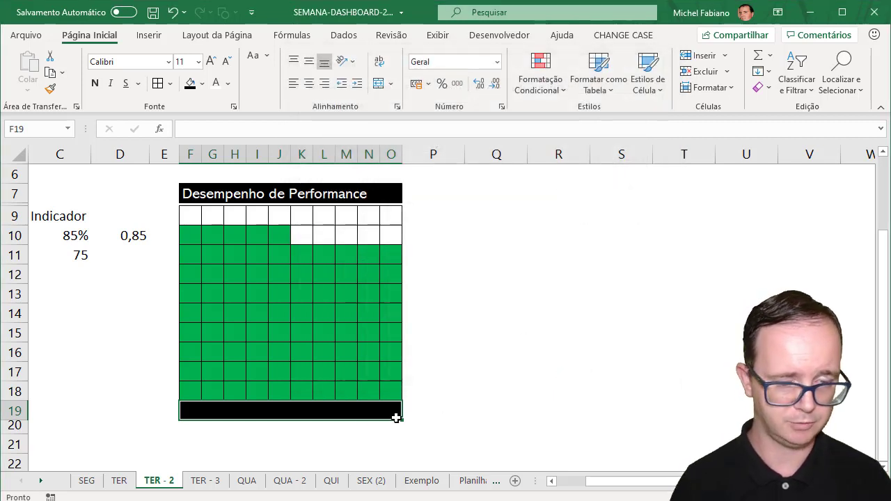
Step: Link the black bar's label cell to indicator cell C10 with a formula
{"action": "type", "text": "="}
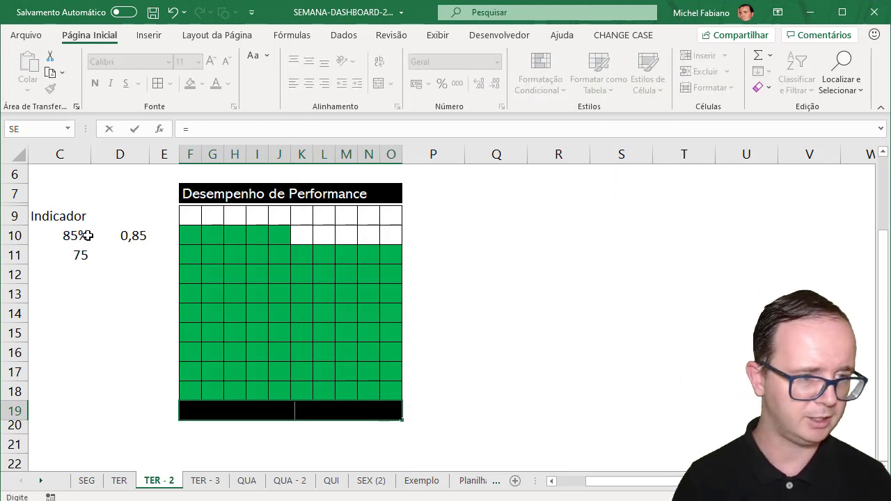
{"action": "left_click", "coordinate": [88, 236]}
{"action": "key", "text": "Return"}
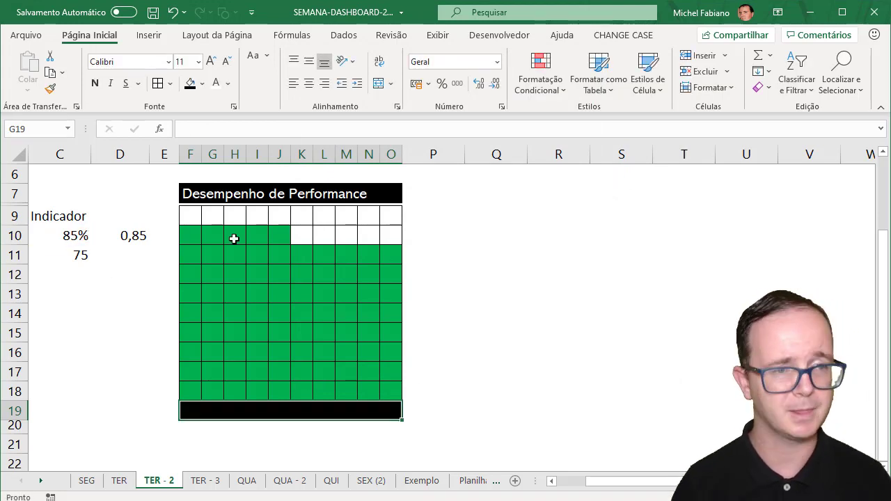
Step: Format the 85% label as white, bold Abadi at size 14
{"action": "left_click", "coordinate": [207, 85]}
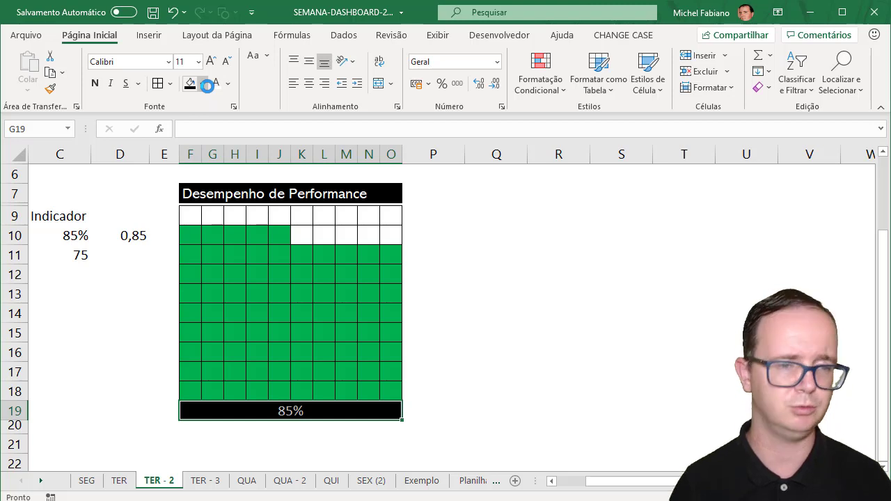
{"action": "left_click", "coordinate": [168, 62]}
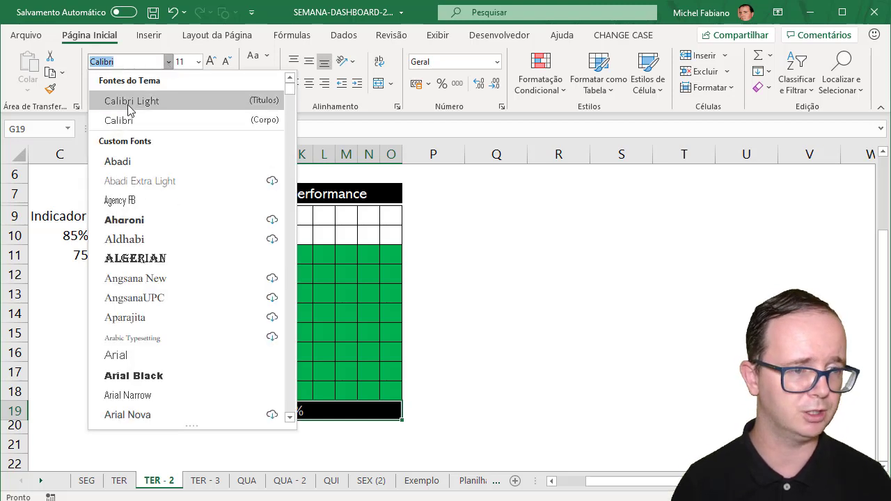
{"action": "left_click", "coordinate": [118, 161]}
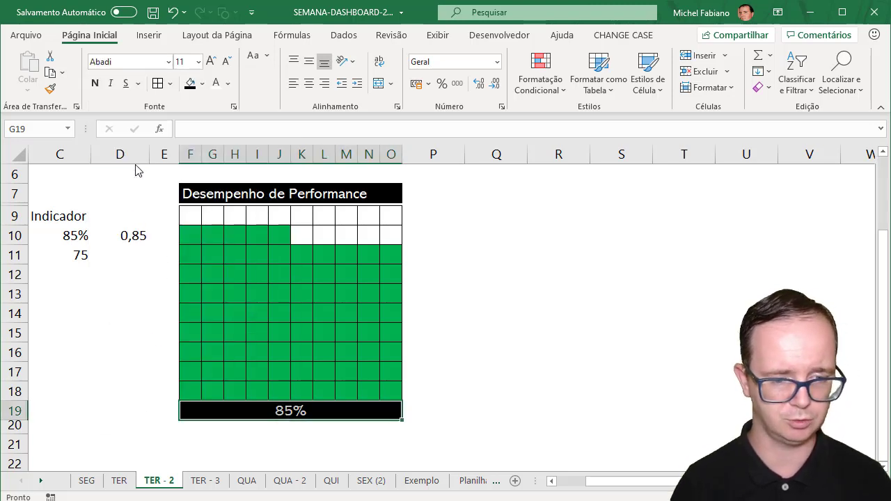
{"action": "left_click", "coordinate": [94, 83]}
{"action": "left_click", "coordinate": [210, 61]}
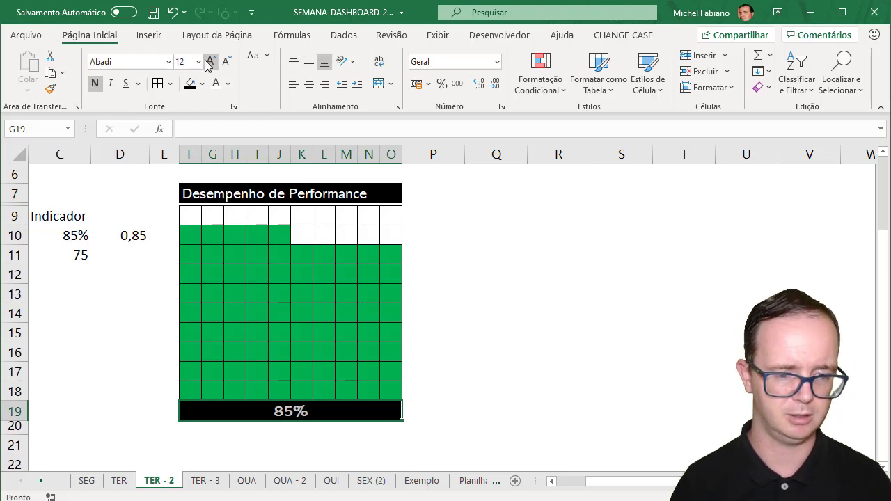
{"action": "left_click", "coordinate": [208, 61]}
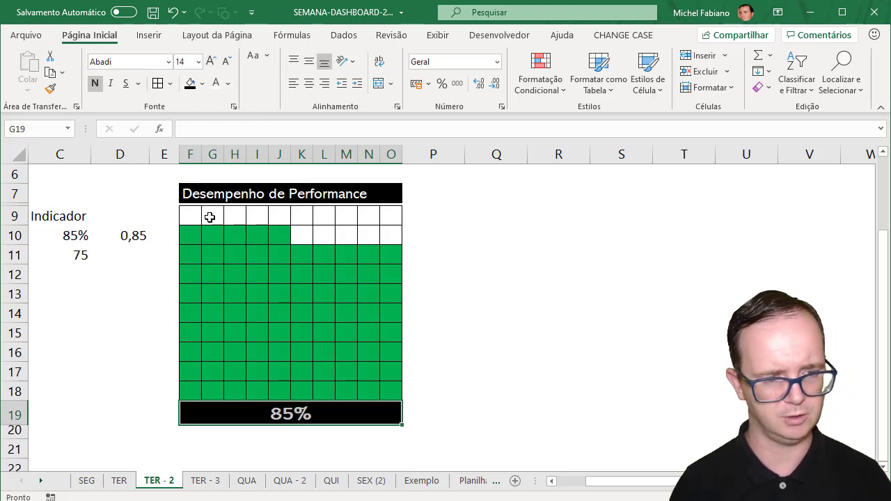
{"action": "left_click_drag", "start_coordinate": [196, 218], "coordinate": [386, 386]}
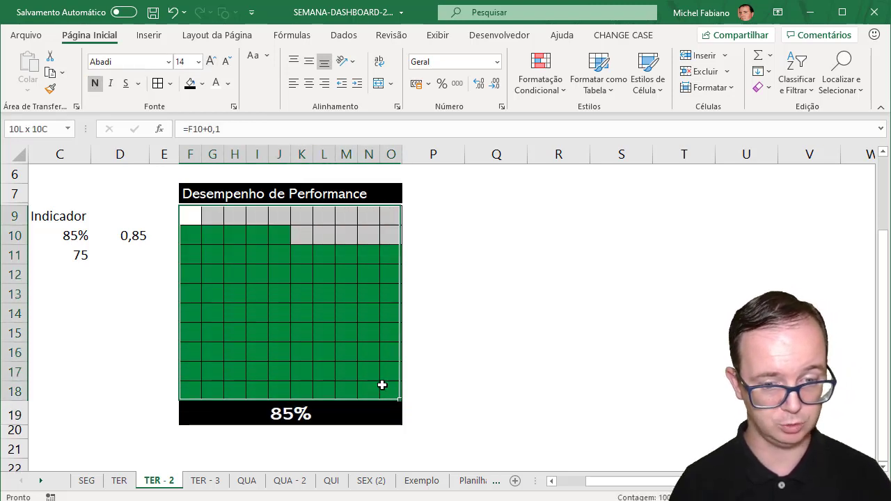
Step: Apply white All Borders gridlines to the waffle grid F9:O18
{"action": "left_click", "coordinate": [169, 84]}
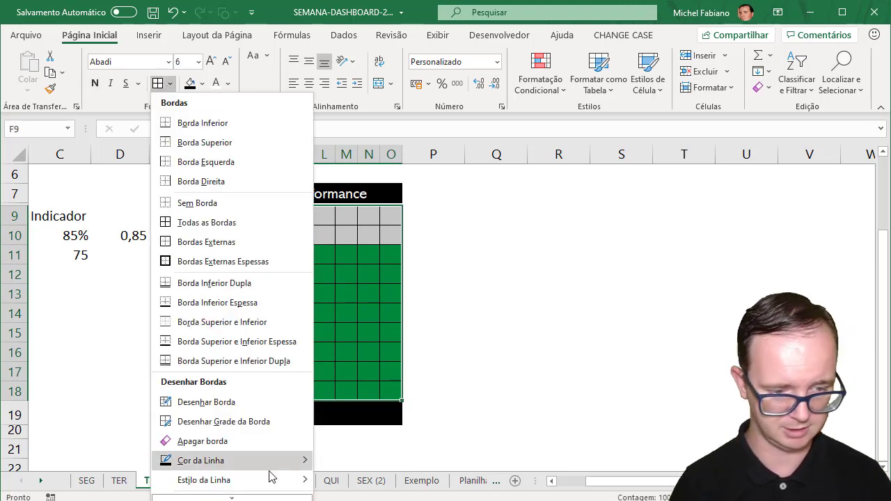
{"action": "mouse_move", "coordinate": [202, 460]}
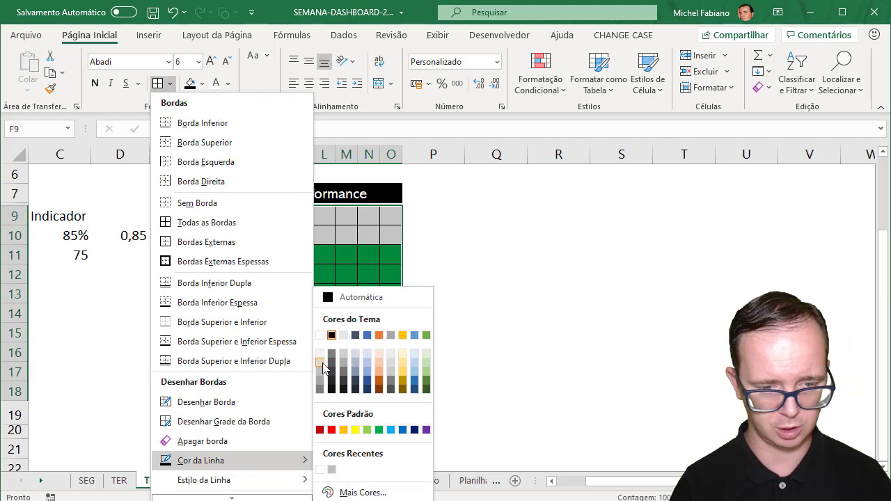
{"action": "left_click", "coordinate": [320, 354]}
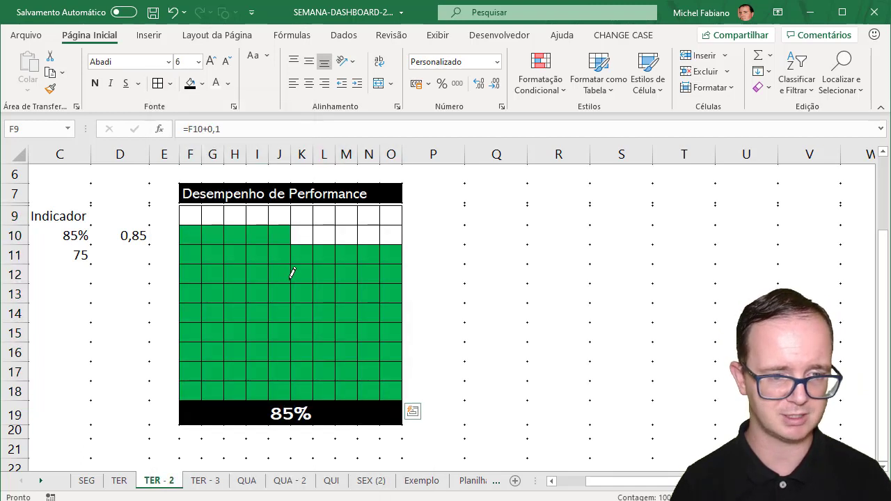
{"action": "left_click", "coordinate": [286, 272]}
{"action": "left_click_drag", "start_coordinate": [190, 217], "coordinate": [388, 372]}
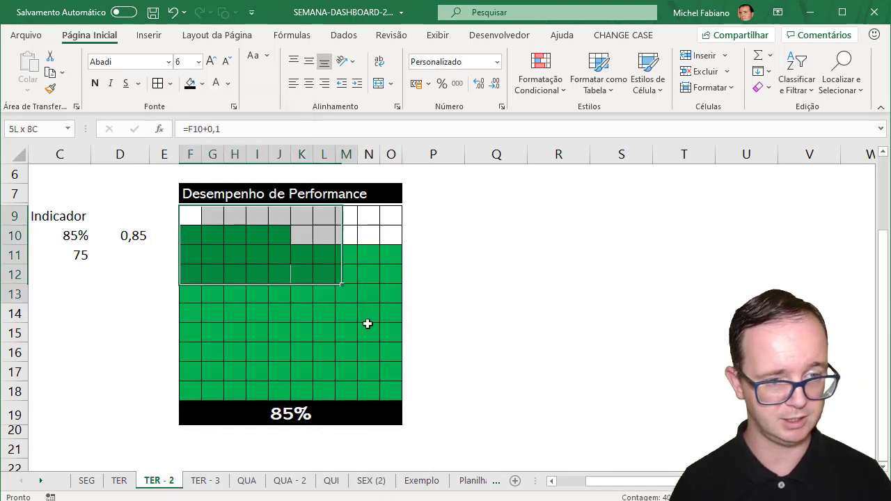
{"action": "left_click", "coordinate": [161, 87]}
{"action": "left_click", "coordinate": [481, 274]}
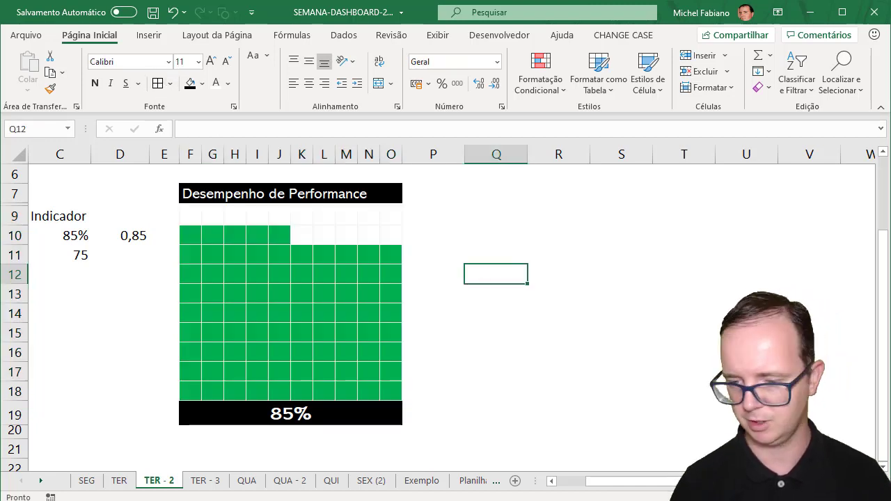
Step: Fill the waffle grid's empty cells with light grey
{"action": "scroll", "coordinate": [482, 274], "scroll_direction": "down", "scroll_amount": 2, "text": "ctrl"}
{"action": "scroll", "coordinate": [373, 316], "scroll_direction": "down", "scroll_amount": 1, "text": "ctrl"}
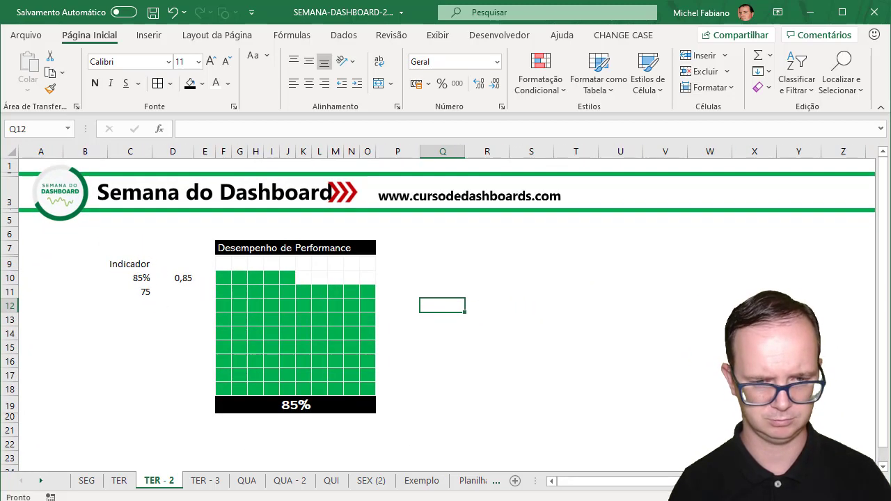
{"action": "scroll", "coordinate": [374, 315], "scroll_direction": "down", "scroll_amount": 1, "text": "ctrl"}
{"action": "scroll", "coordinate": [374, 316], "scroll_direction": "down", "scroll_amount": 1, "text": "ctrl"}
{"action": "scroll", "coordinate": [374, 315], "scroll_direction": "down", "scroll_amount": 1, "text": "ctrl"}
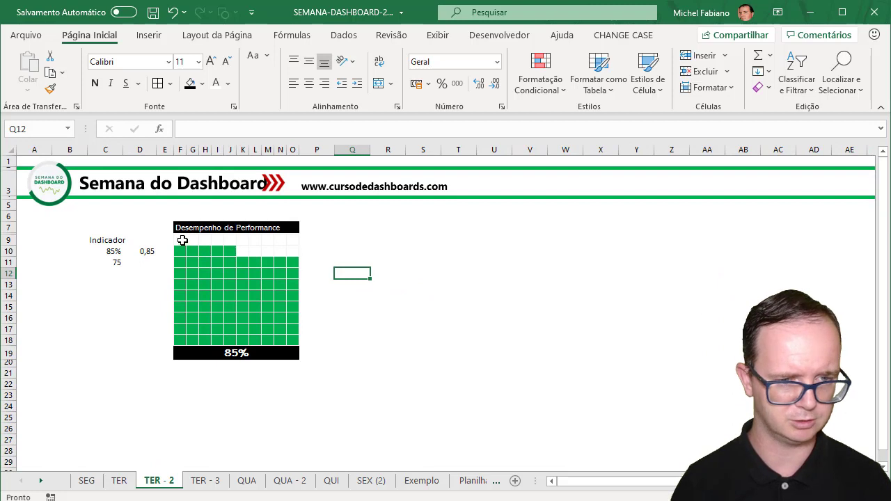
{"action": "left_click_drag", "start_coordinate": [182, 241], "coordinate": [296, 341]}
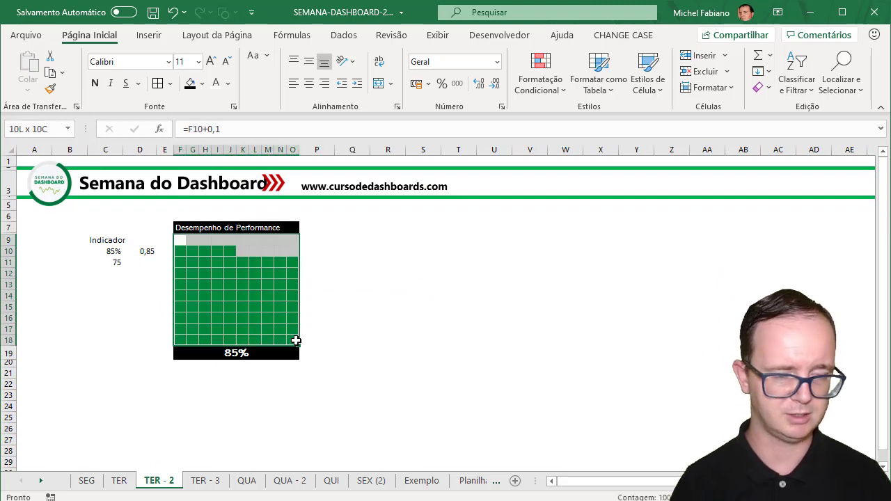
{"action": "left_click", "coordinate": [202, 84]}
{"action": "left_click", "coordinate": [188, 147]}
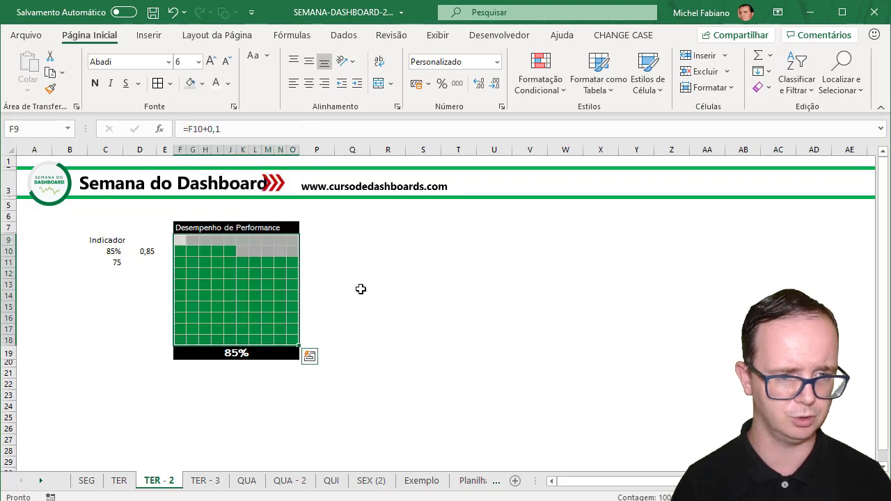
{"action": "left_click", "coordinate": [361, 289]}
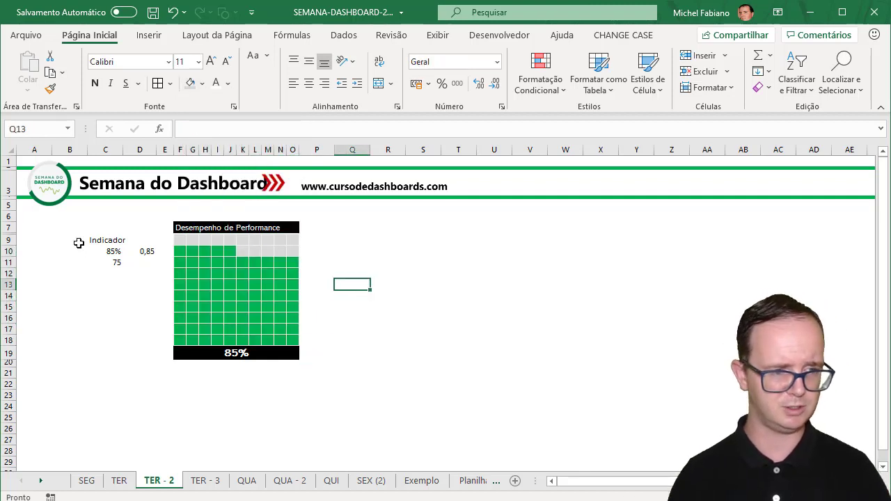
Step: Enter 95 in indicator cell C10, then select the chart range F7:O19
{"action": "left_click", "coordinate": [101, 250]}
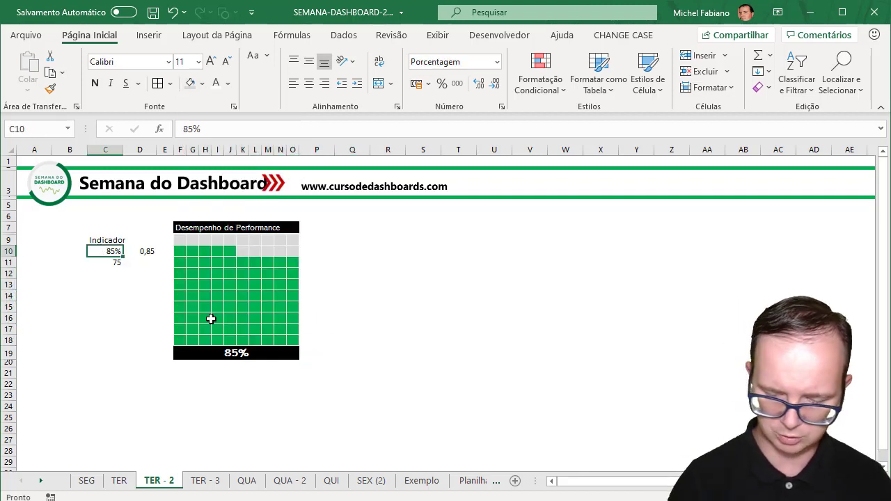
{"action": "type", "text": "95"}
{"action": "key", "text": "Return"}
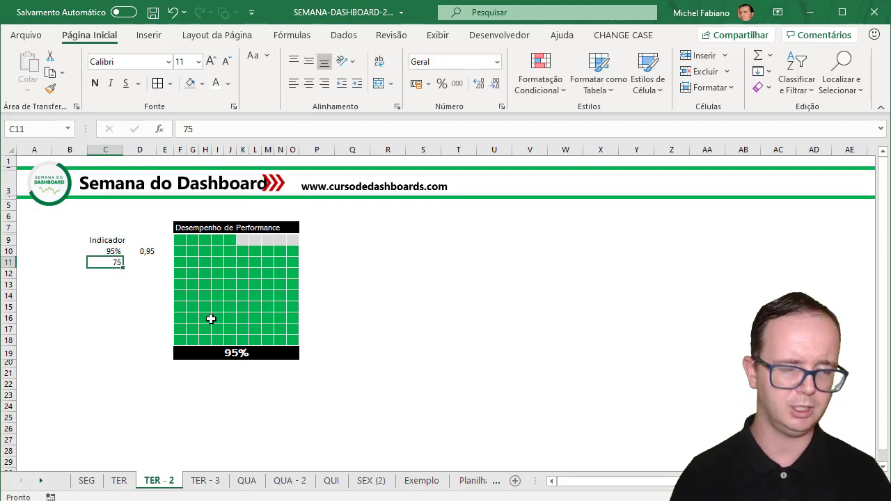
{"action": "left_click", "coordinate": [205, 227]}
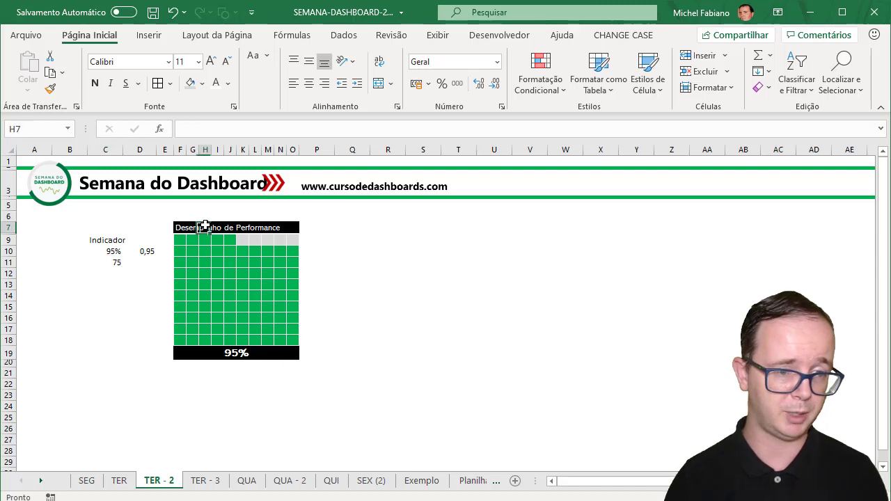
{"action": "left_click_drag", "start_coordinate": [182, 227], "coordinate": [298, 357]}
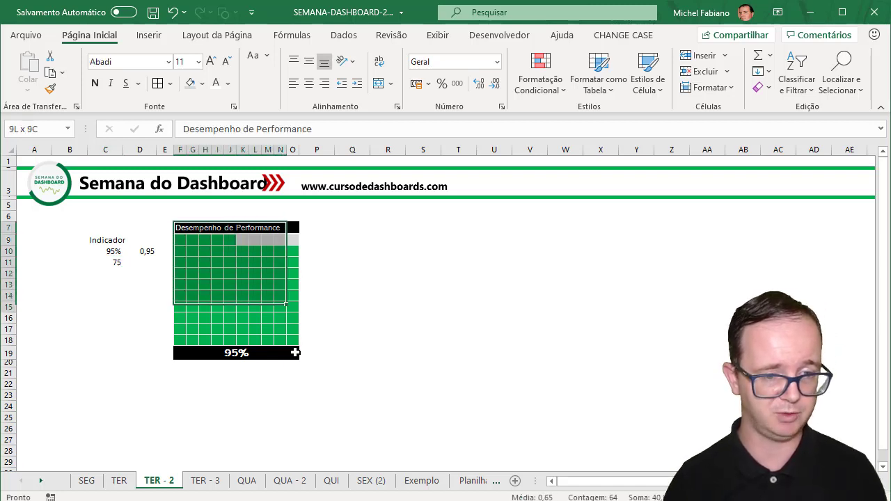
Step: Copy F7:O19 and paste it as a linked picture beside the original chart
{"action": "left_click", "coordinate": [53, 72]}
{"action": "left_click", "coordinate": [28, 89]}
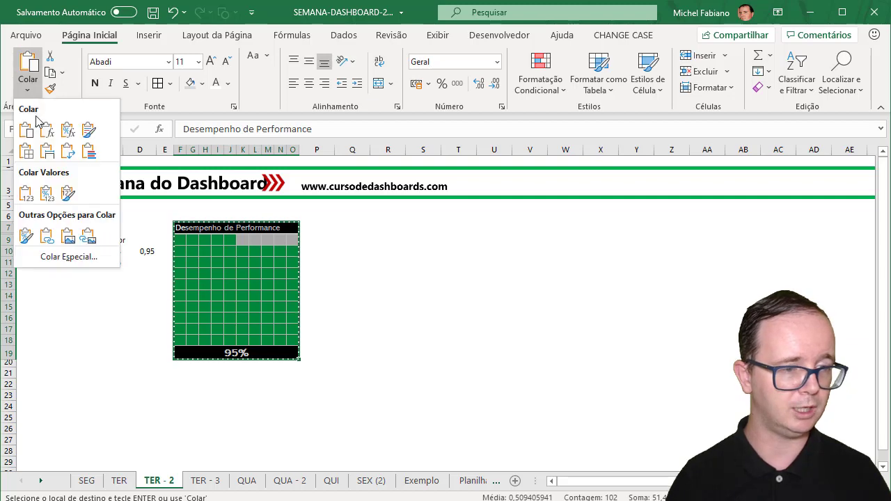
{"action": "left_click", "coordinate": [93, 240]}
{"action": "left_click_drag", "start_coordinate": [232, 264], "coordinate": [432, 273]}
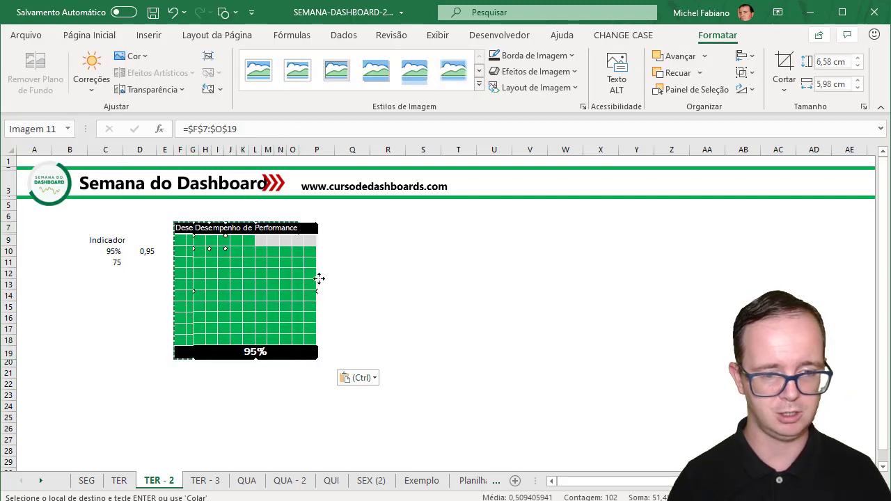
{"action": "left_click", "coordinate": [315, 371]}
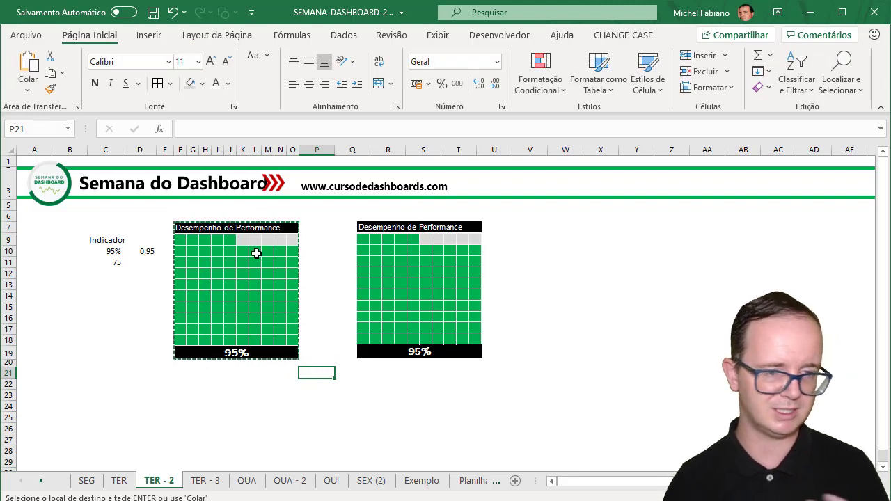
Step: Enlarge the linked picture slightly to 6,98 × 6,35 cm
{"action": "left_click", "coordinate": [441, 266]}
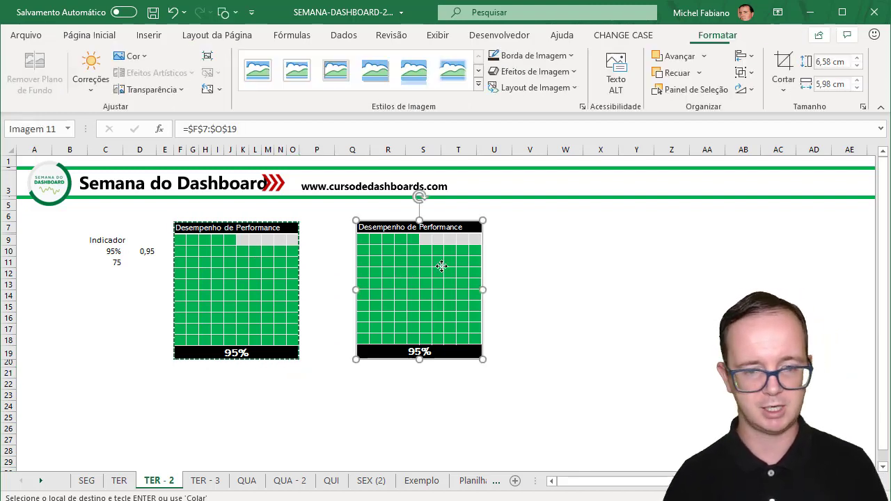
{"action": "mouse_move", "coordinate": [483, 359]}
{"action": "left_mouse_down"}
{"action": "mouse_move", "coordinate": [456, 332]}
{"action": "mouse_move", "coordinate": [490, 367]}
{"action": "left_mouse_up"}
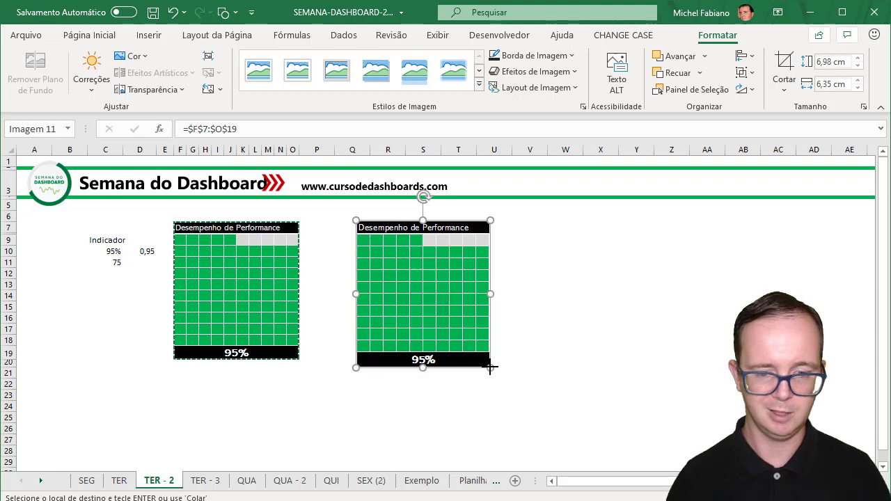
{"action": "left_click", "coordinate": [114, 252]}
Step: Enter 15 in C10 to update both waffle charts, then switch to the TER - 3 sheet
{"action": "type", "text": "15"}
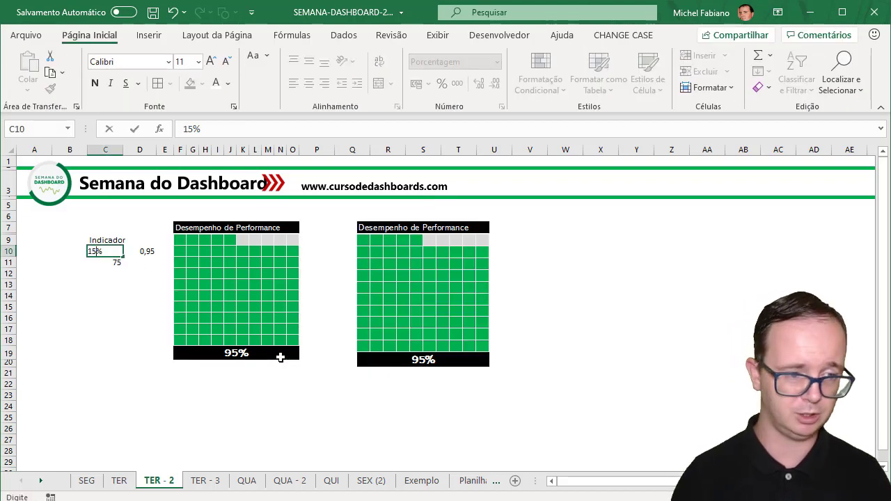
{"action": "key", "text": "Return"}
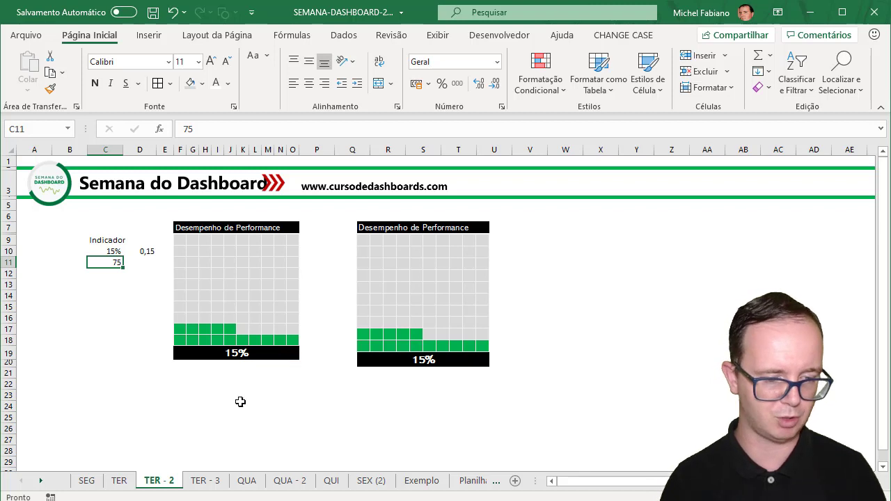
{"action": "left_click", "coordinate": [218, 485]}
{"action": "left_click", "coordinate": [231, 408]}
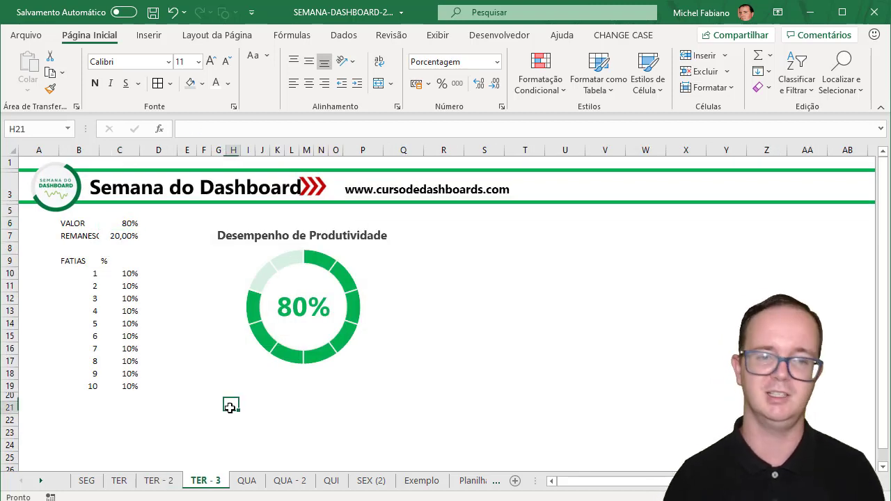
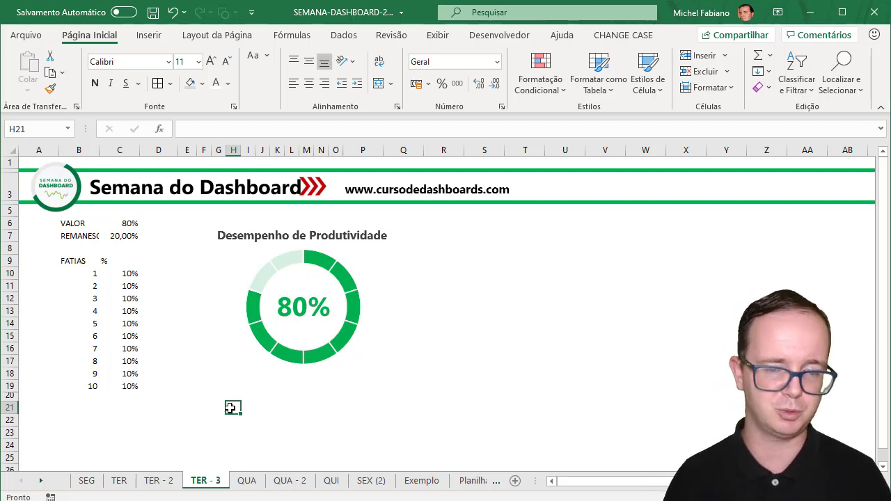
Step: Enter 95% and then 90% in the VALOR cell C6, watching the gauge update
{"action": "left_click", "coordinate": [310, 329]}
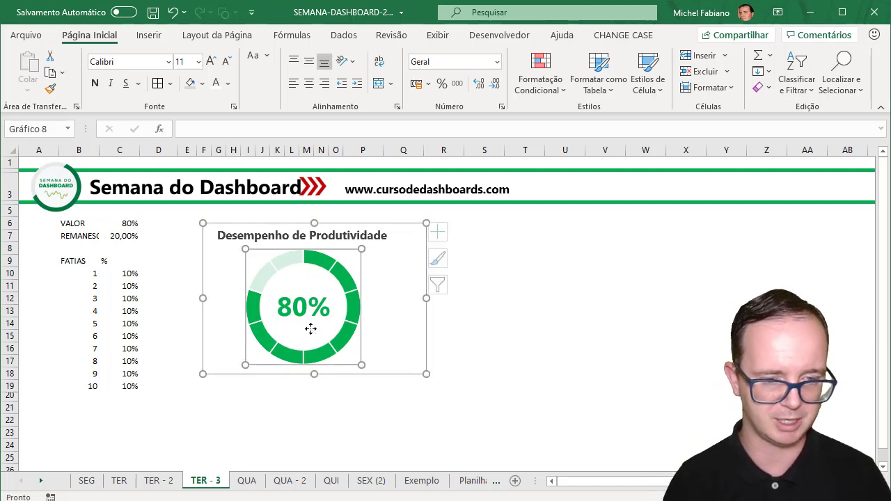
{"action": "left_click", "coordinate": [404, 420]}
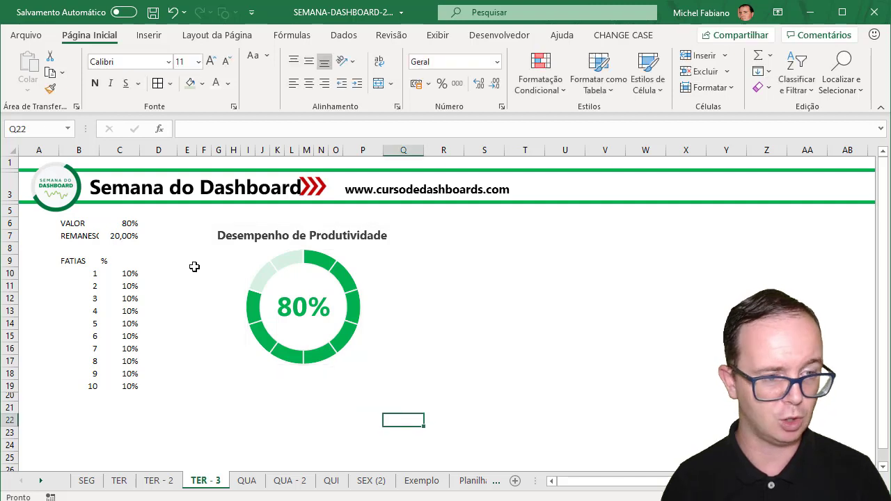
{"action": "left_click", "coordinate": [125, 226]}
{"action": "type", "text": "95"}
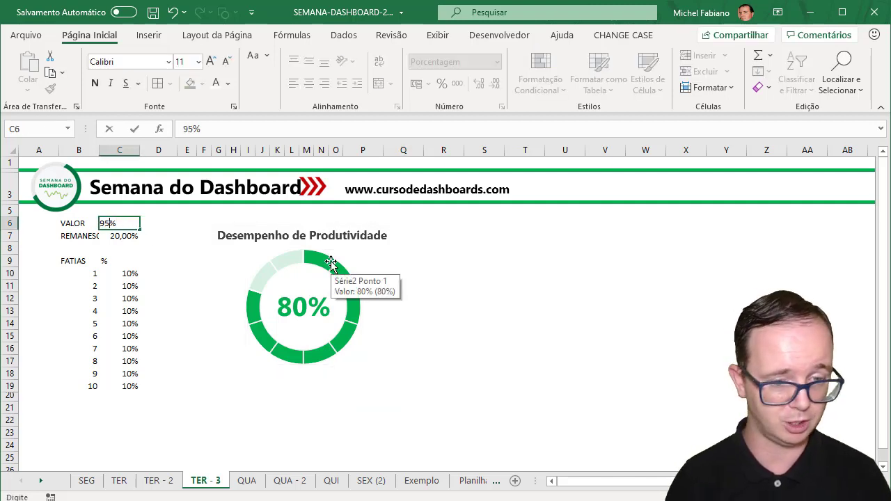
{"action": "key", "text": "Return"}
{"action": "key", "text": "Up"}
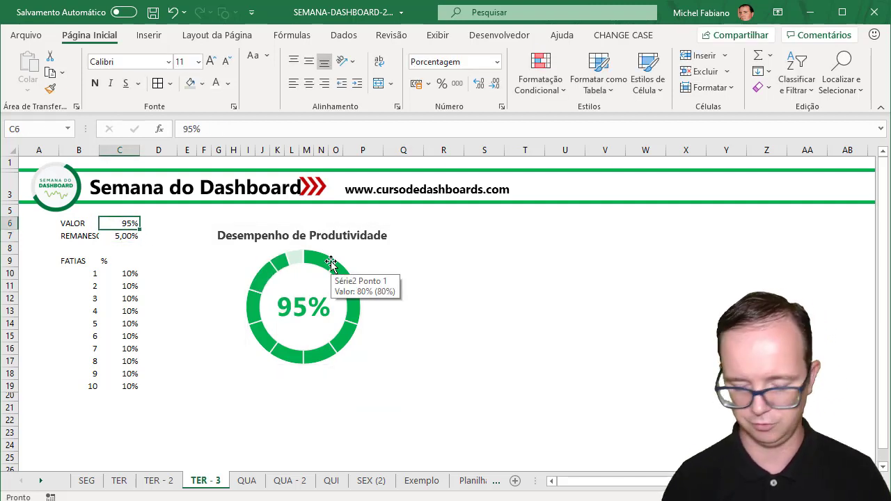
{"action": "type", "text": "90"}
{"action": "key", "text": "Return"}
Step: Lower VALOR to 65% and then 60%, leaving REMANESC at 40%
{"action": "key", "text": "Up"}
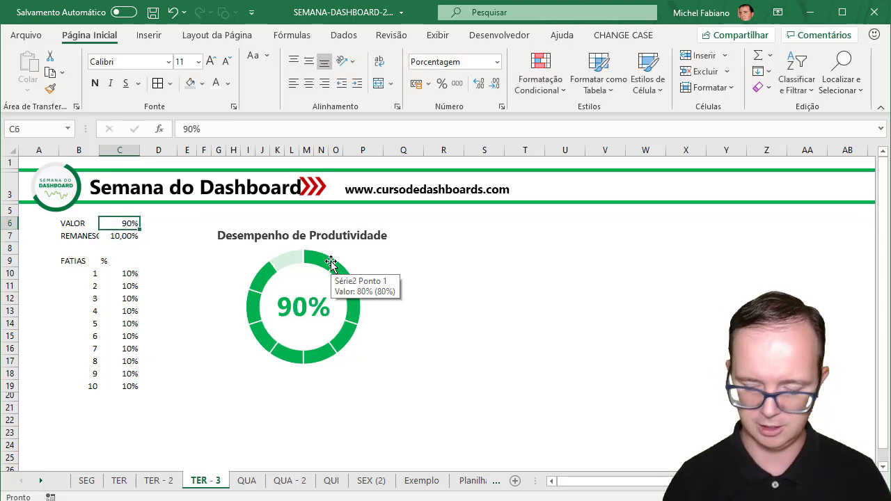
{"action": "type", "text": "65"}
{"action": "key", "text": "Return"}
{"action": "key", "text": "Up"}
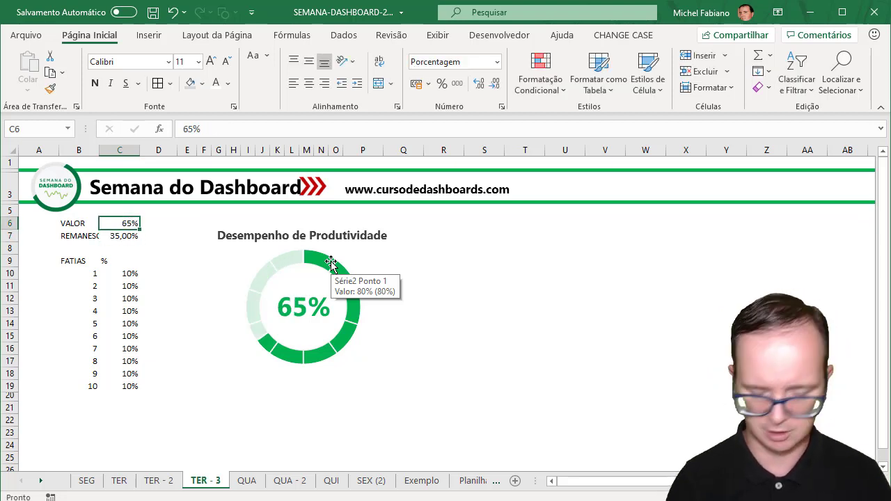
{"action": "type", "text": "60"}
{"action": "key", "text": "Return"}
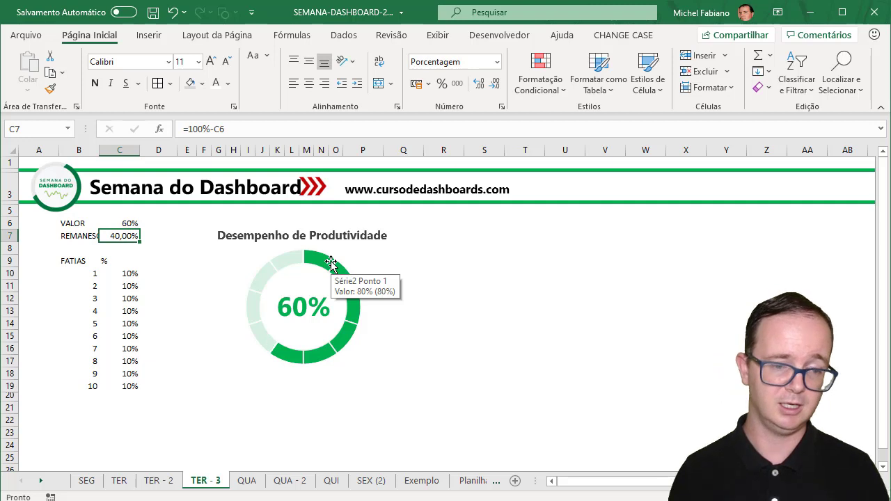
Step: Delete the whole doughnut gauge chart from the sheet
{"action": "left_click", "coordinate": [315, 330]}
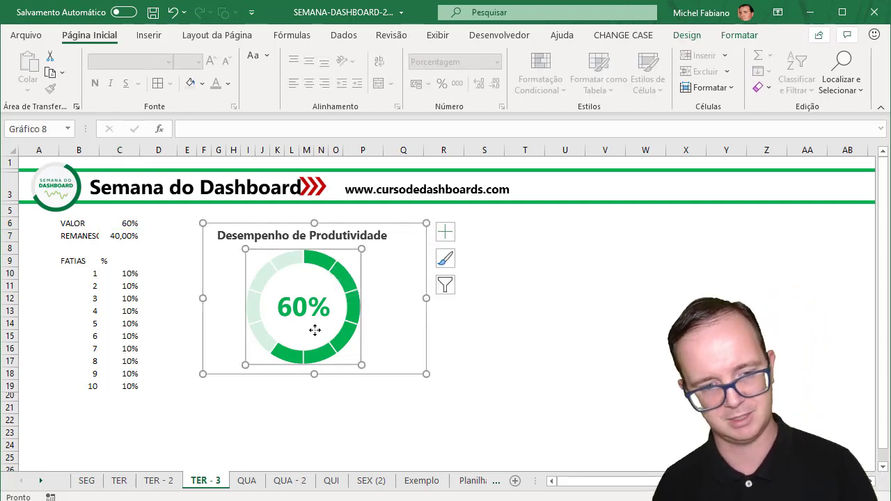
{"action": "left_click", "coordinate": [387, 336]}
{"action": "key", "text": "Delete"}
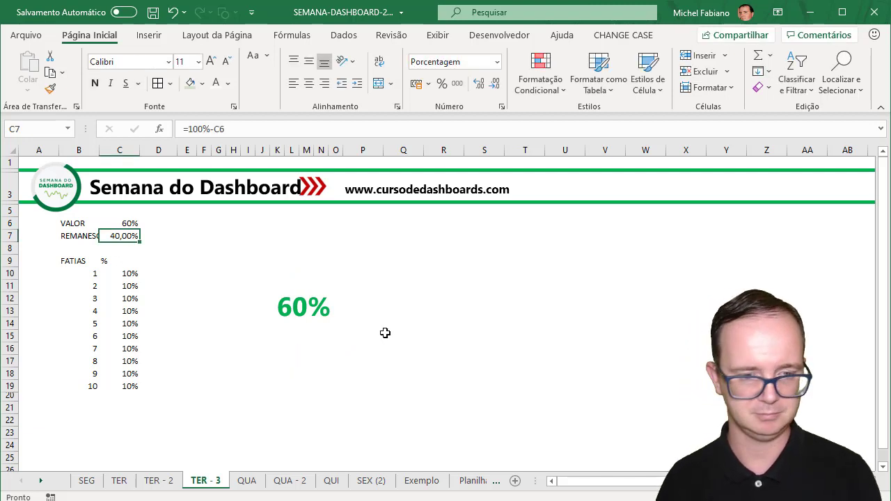
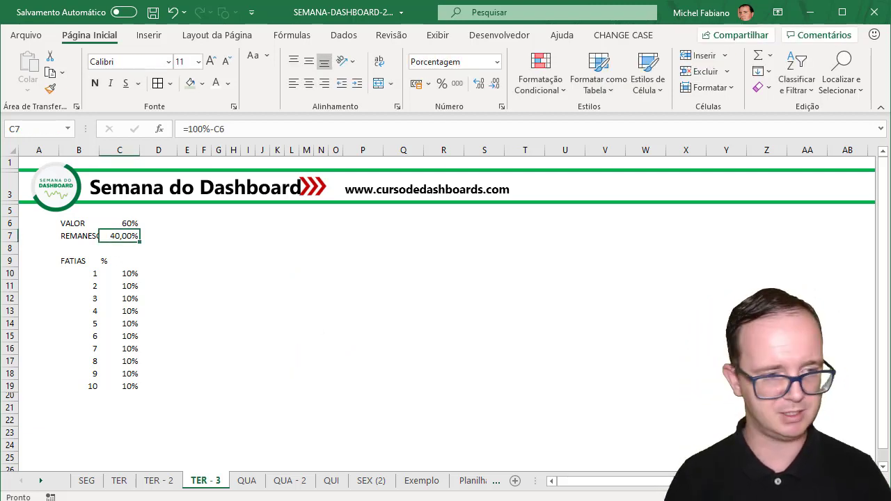
Step: Clear the old value in C7 and widen column B so REMANESCENTE fits
{"action": "scroll", "coordinate": [310, 349], "scroll_direction": "up", "scroll_amount": 1, "text": "ctrl"}
{"action": "scroll", "coordinate": [310, 348], "scroll_direction": "up", "scroll_amount": 1, "text": "ctrl"}
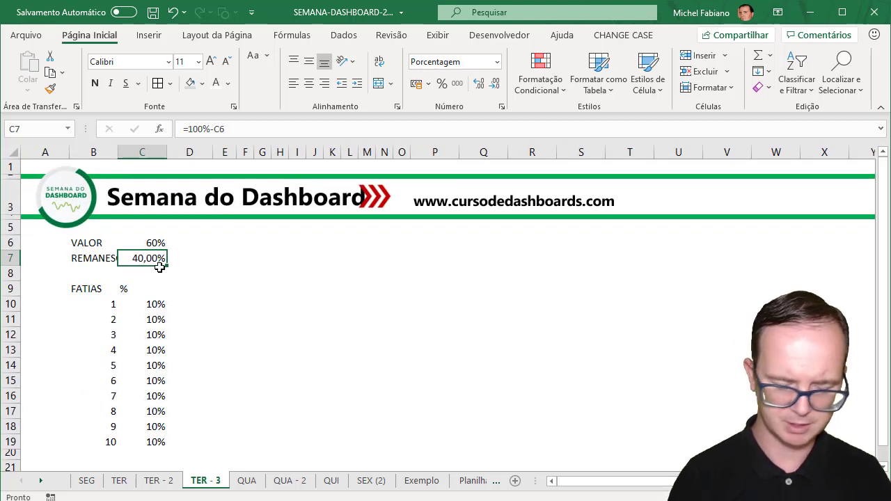
{"action": "key", "text": "Delete"}
{"action": "key", "text": "Up"}
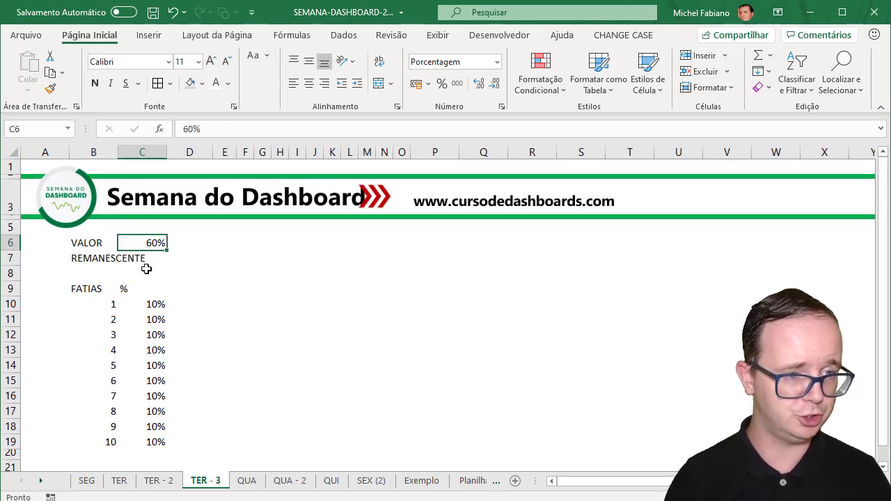
{"action": "left_click_drag", "start_coordinate": [120, 157], "coordinate": [152, 157]}
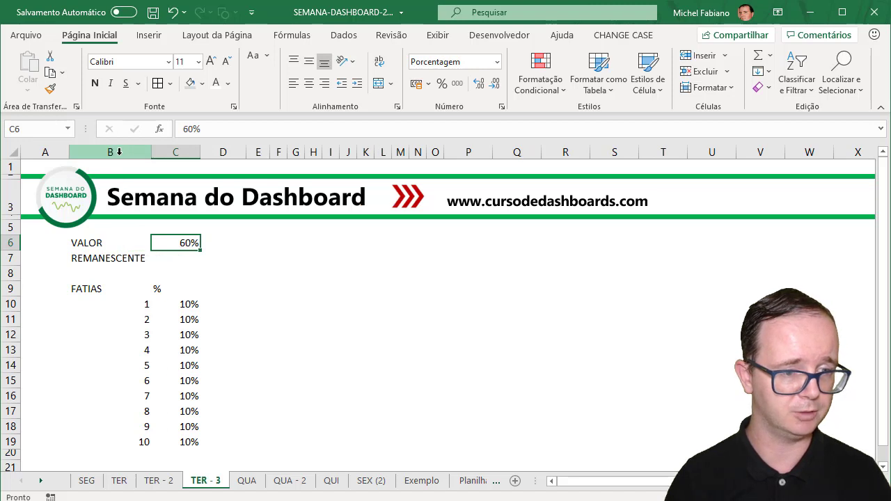
Step: Enter =100%-C6 in C7 so it shows 40,00%, then select the slice percentages
{"action": "left_click", "coordinate": [191, 262]}
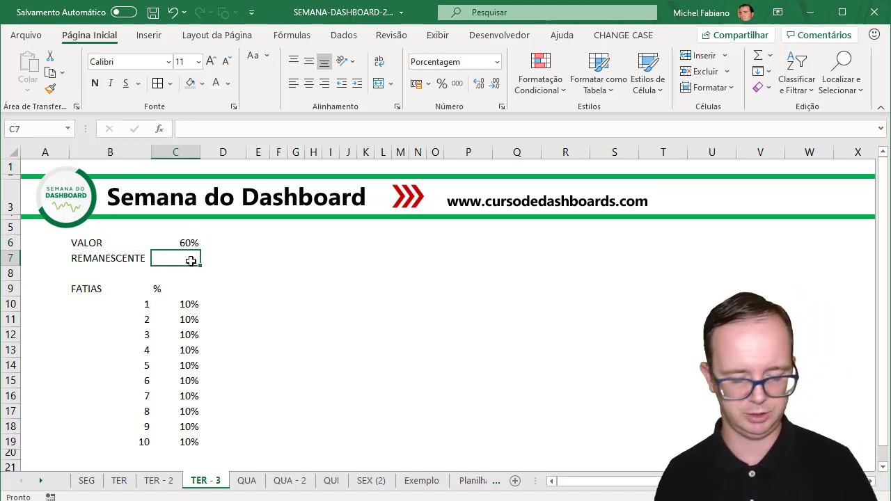
{"action": "type", "text": "=1"}
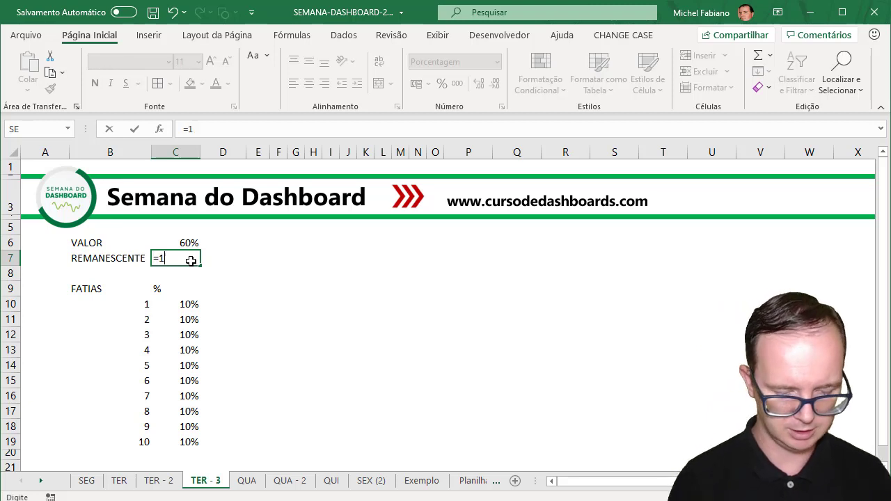
{"action": "type", "text": "00%-"}
{"action": "key", "text": "Up"}
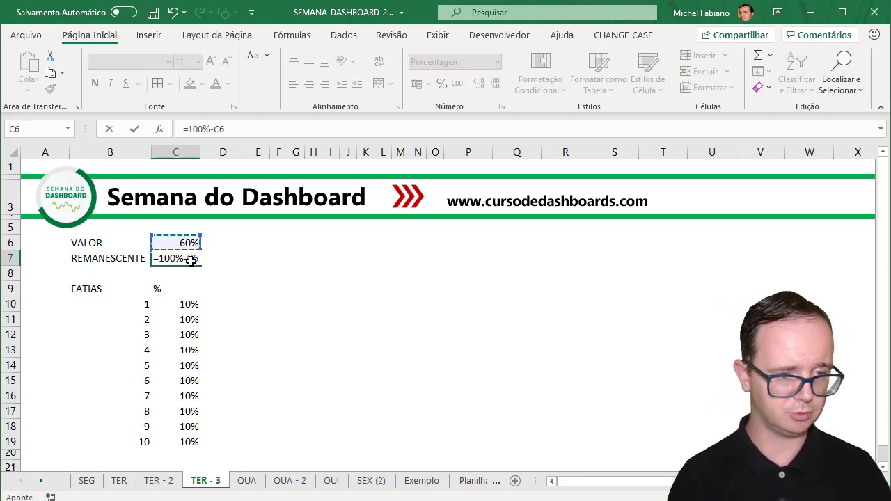
{"action": "key", "text": "Return"}
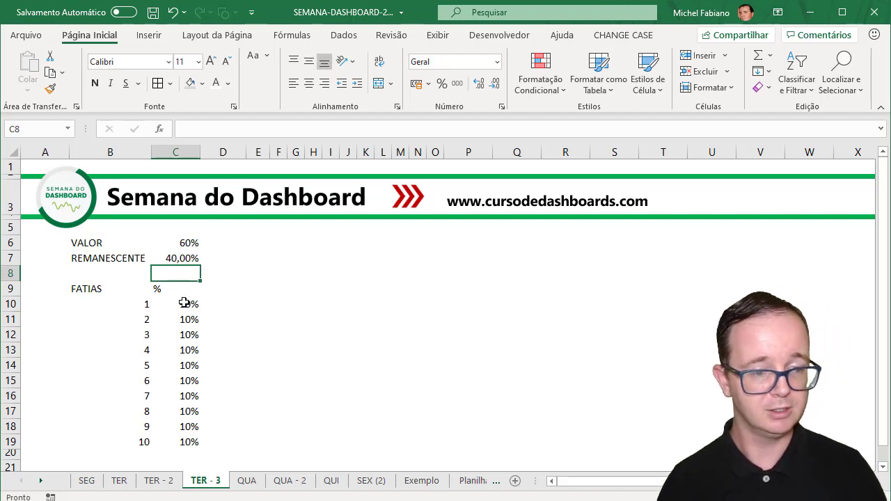
{"action": "left_click_drag", "start_coordinate": [184, 302], "coordinate": [190, 443]}
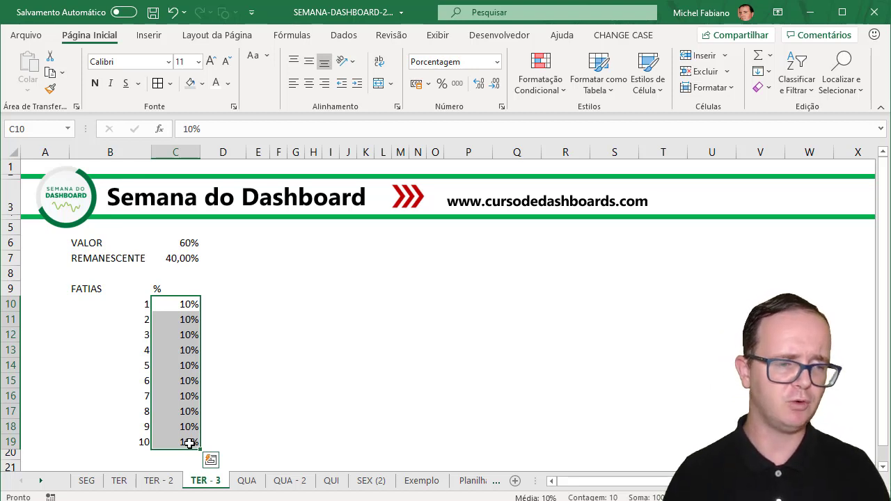
Step: Insert a Rosca donut chart of the ten 10% slices in C10:C19 beside the table
{"action": "left_click_drag", "start_coordinate": [172, 299], "coordinate": [182, 442]}
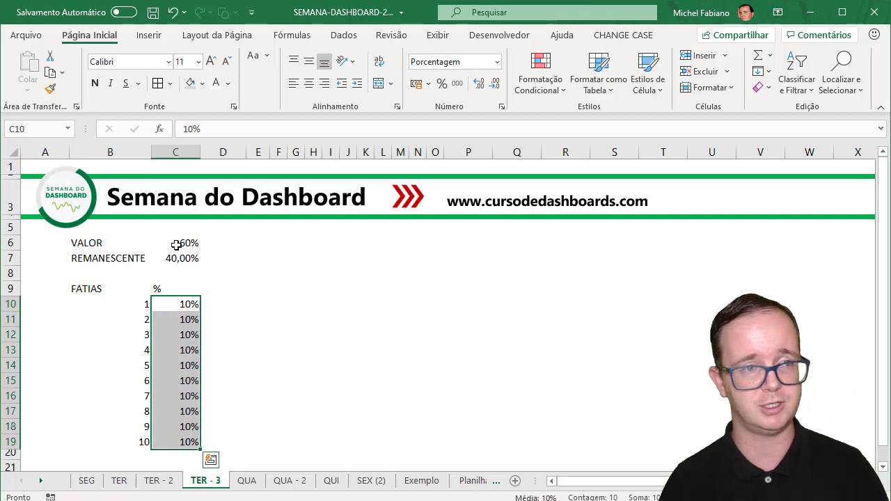
{"action": "left_click", "coordinate": [149, 36]}
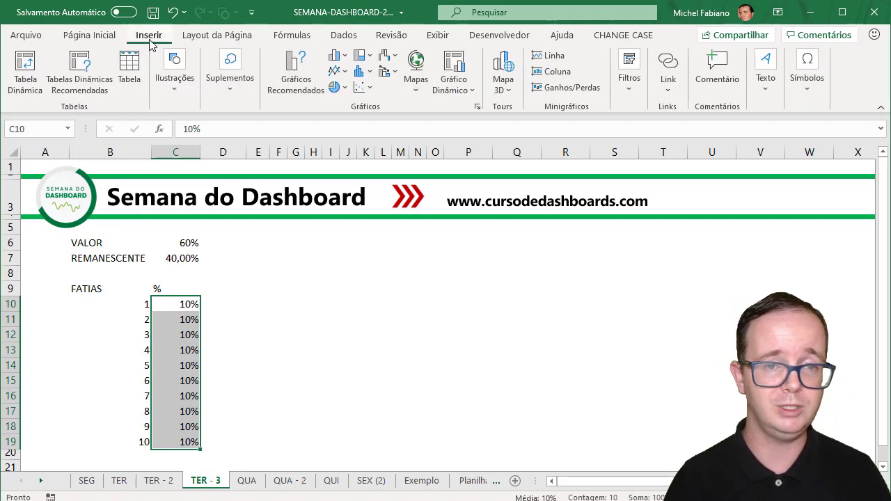
{"action": "left_click", "coordinate": [335, 87]}
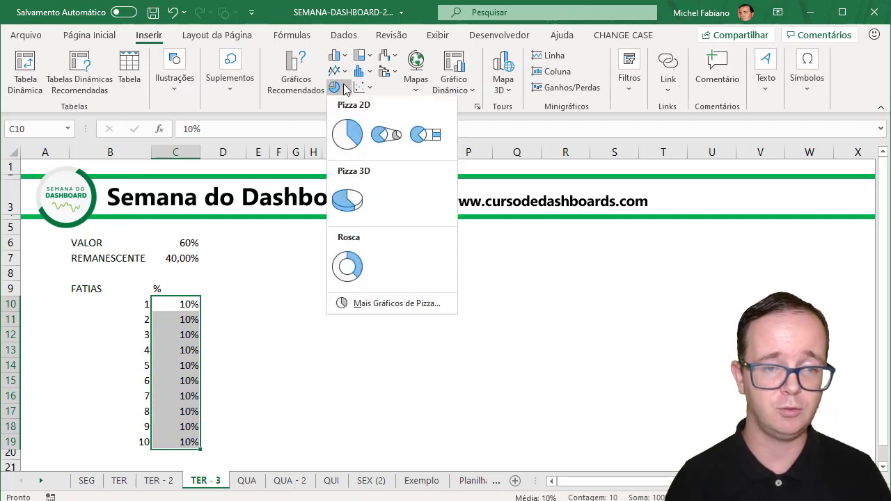
{"action": "left_click", "coordinate": [347, 268]}
{"action": "left_click_drag", "start_coordinate": [314, 216], "coordinate": [279, 237]}
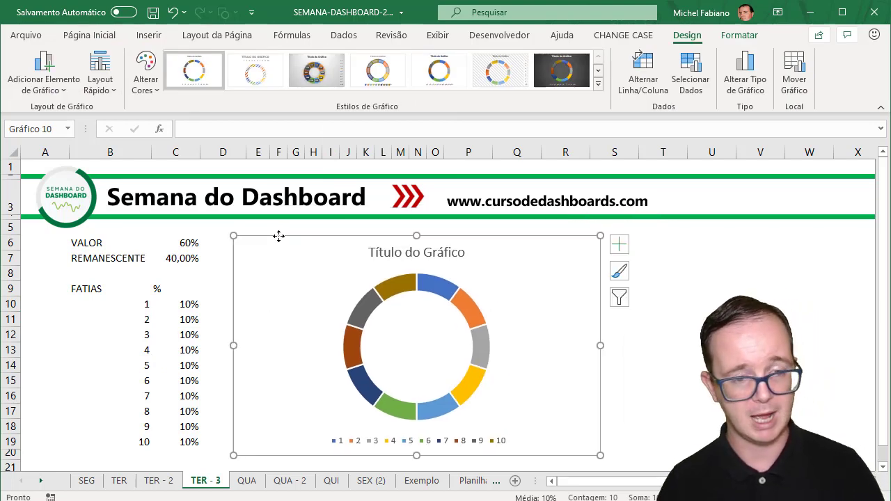
Step: Copy C6:C7 and paste them into the donut chart as an outer VALOR/REMANESCENTE ring
{"action": "left_click_drag", "start_coordinate": [191, 243], "coordinate": [191, 256]}
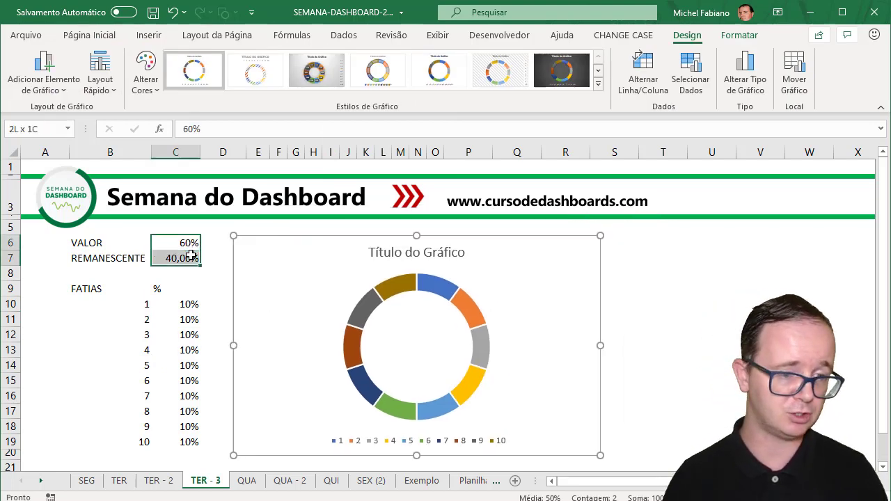
{"action": "key", "text": "ctrl+c"}
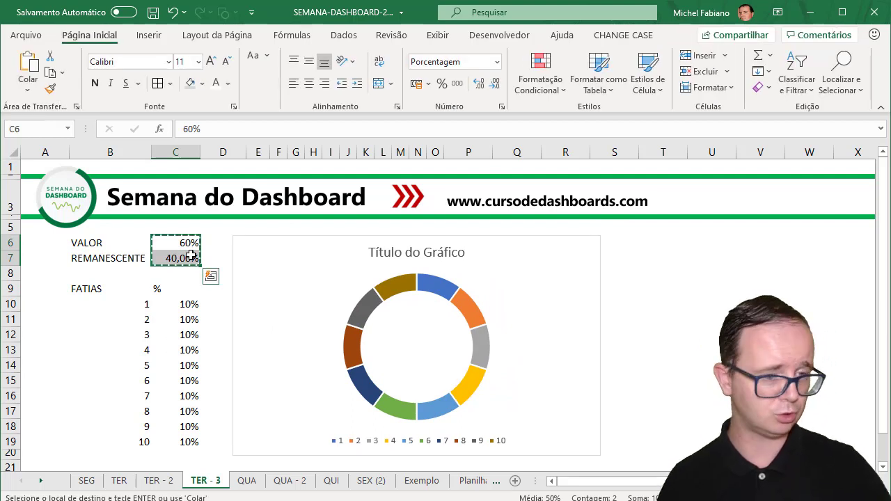
{"action": "left_click", "coordinate": [588, 245]}
{"action": "key", "text": "ctrl+v"}
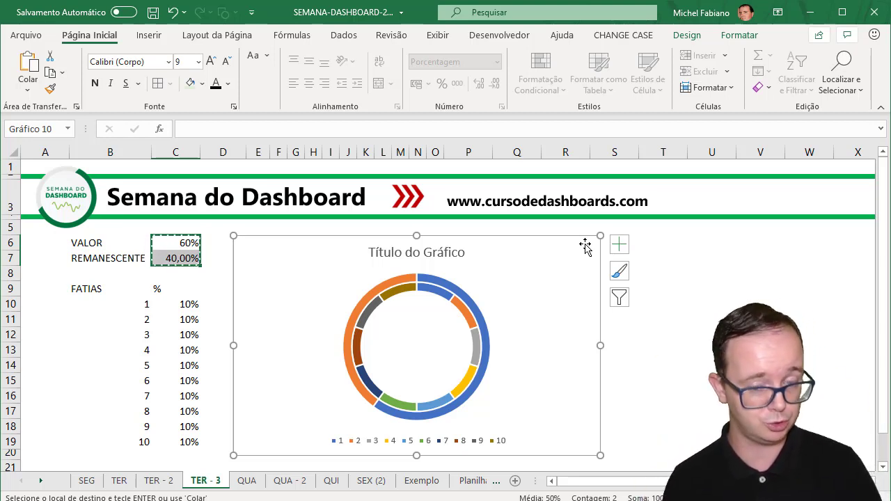
{"action": "left_click", "coordinate": [463, 316]}
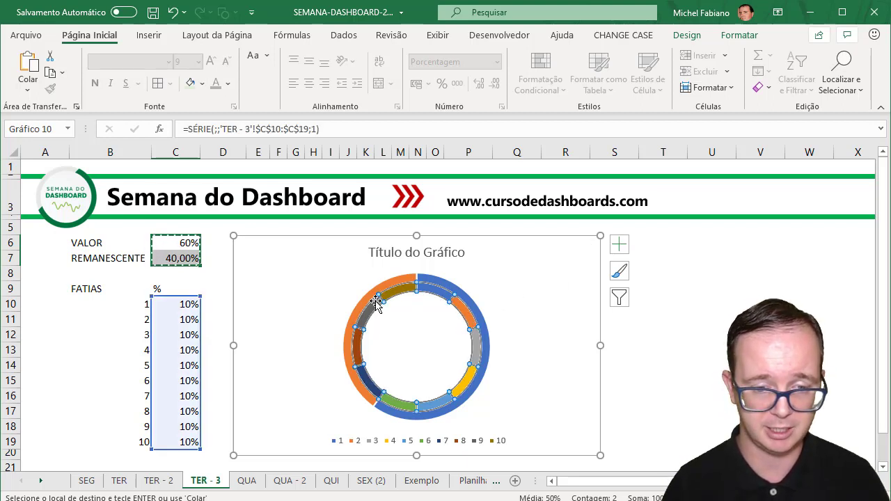
{"action": "mouse_move", "coordinate": [437, 292]}
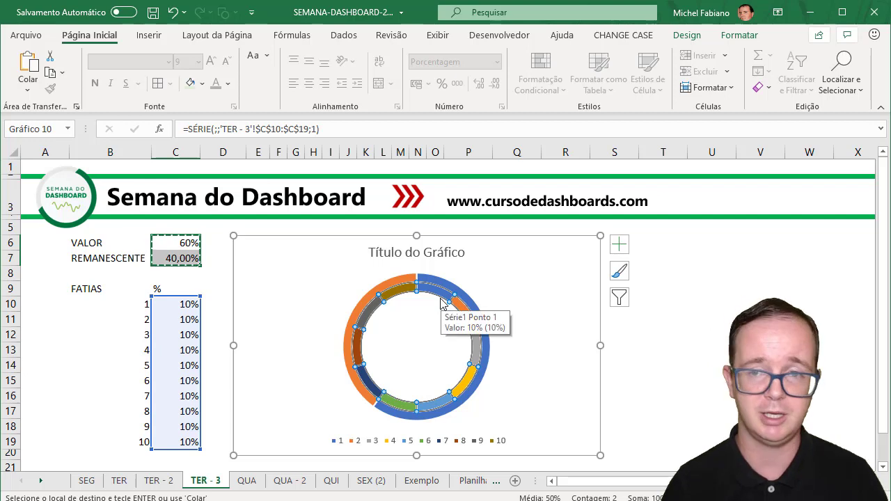
Step: Fill the inner ten-slice ring solid green with near-white outlines separating the slices
{"action": "left_click", "coordinate": [740, 35]}
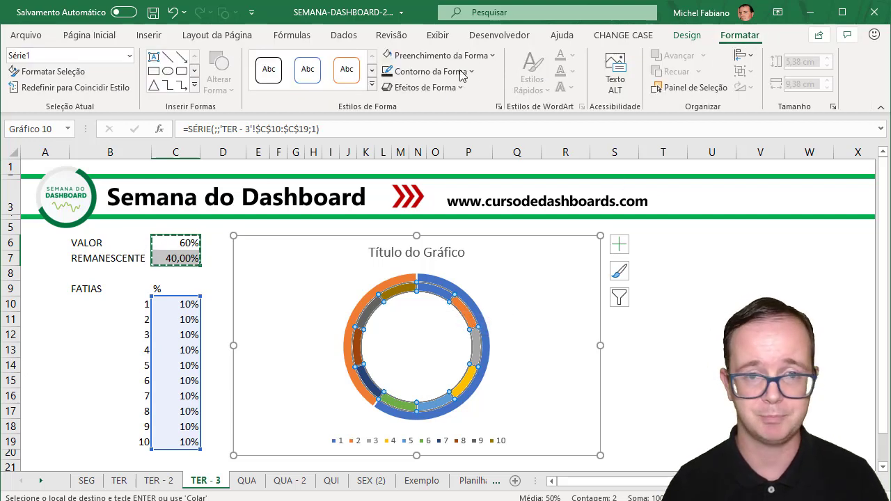
{"action": "left_click", "coordinate": [492, 55]}
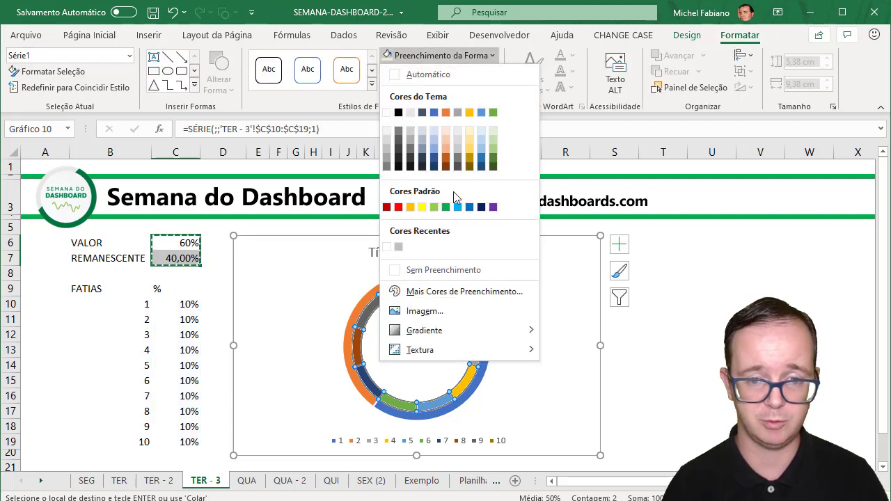
{"action": "left_click", "coordinate": [446, 206]}
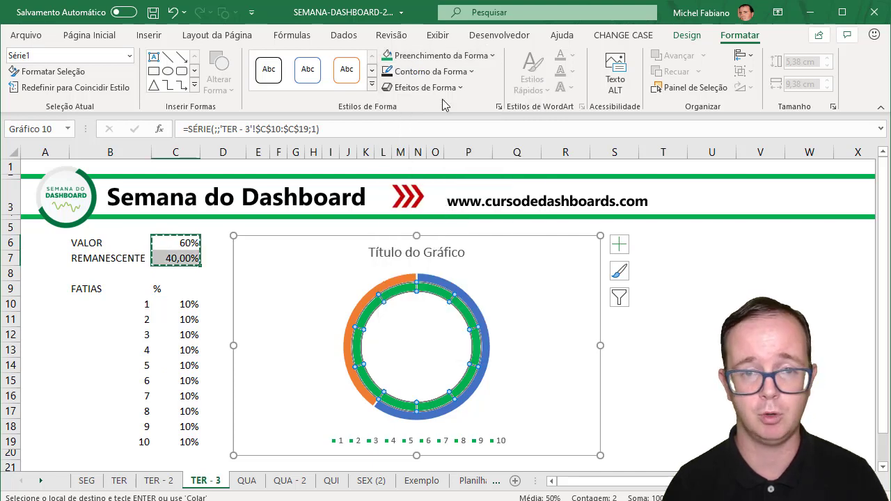
{"action": "left_click", "coordinate": [431, 71]}
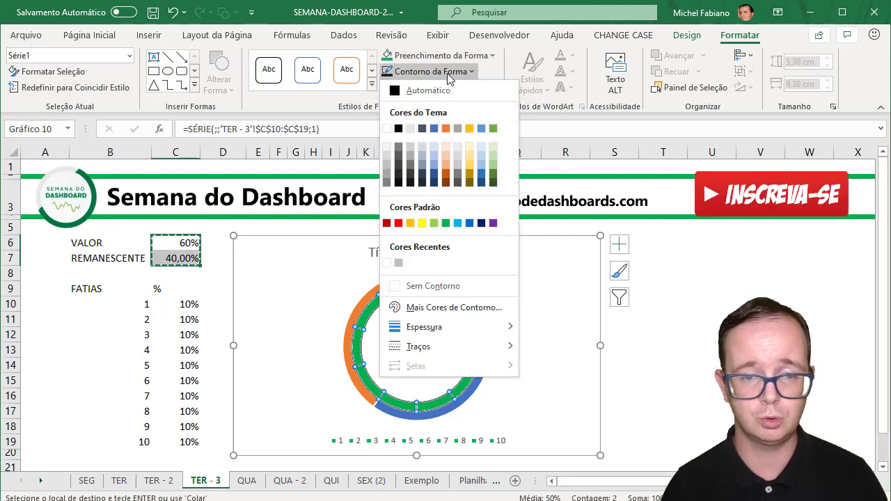
{"action": "left_click", "coordinate": [387, 148]}
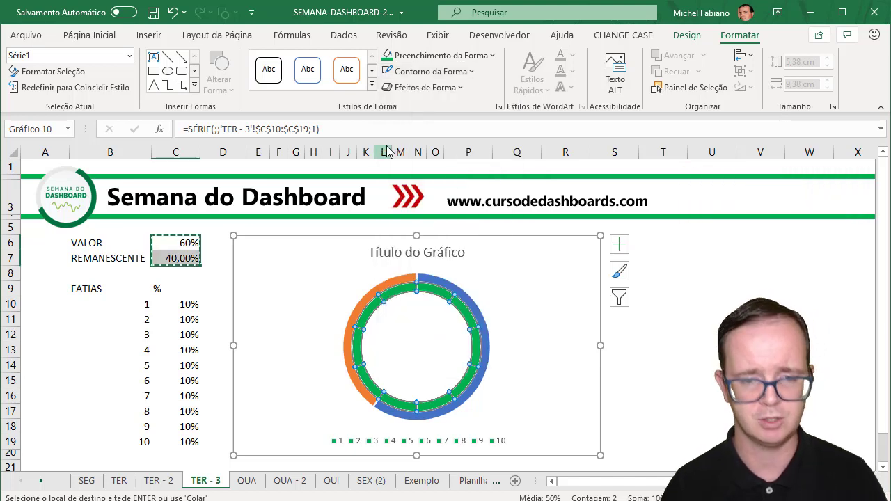
{"action": "left_click", "coordinate": [394, 283]}
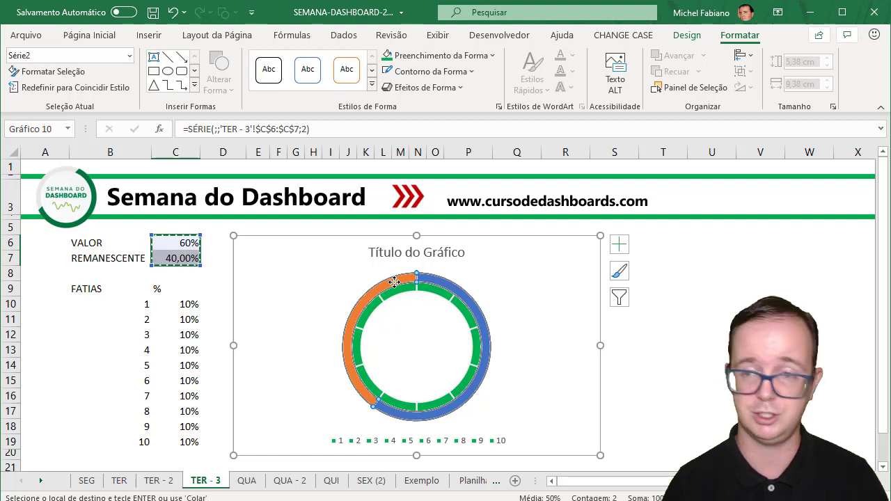
{"action": "left_click", "coordinate": [686, 36]}
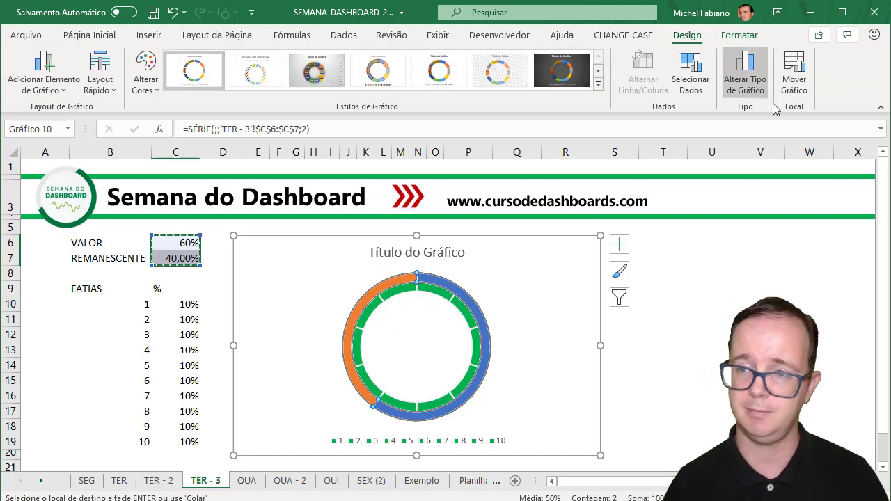
Step: In the Combinação chart type, put Série2 on the secondary axis
{"action": "left_click", "coordinate": [745, 82]}
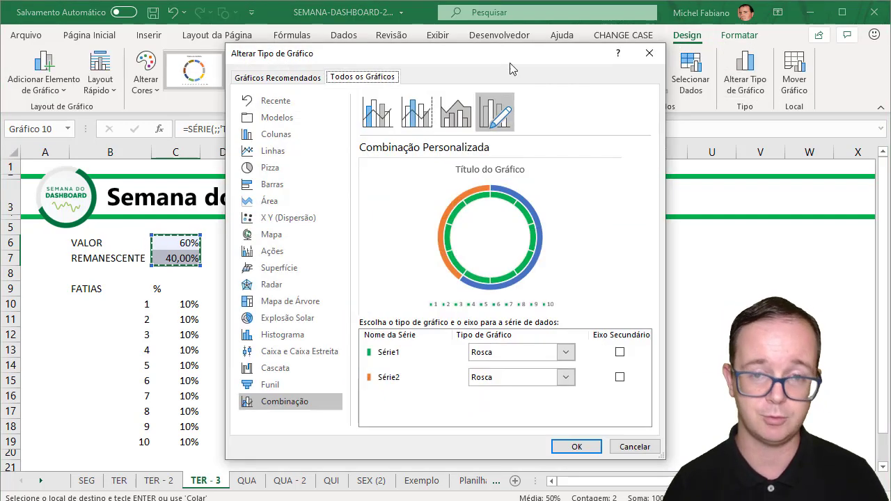
{"action": "left_click_drag", "start_coordinate": [427, 56], "coordinate": [336, 51]}
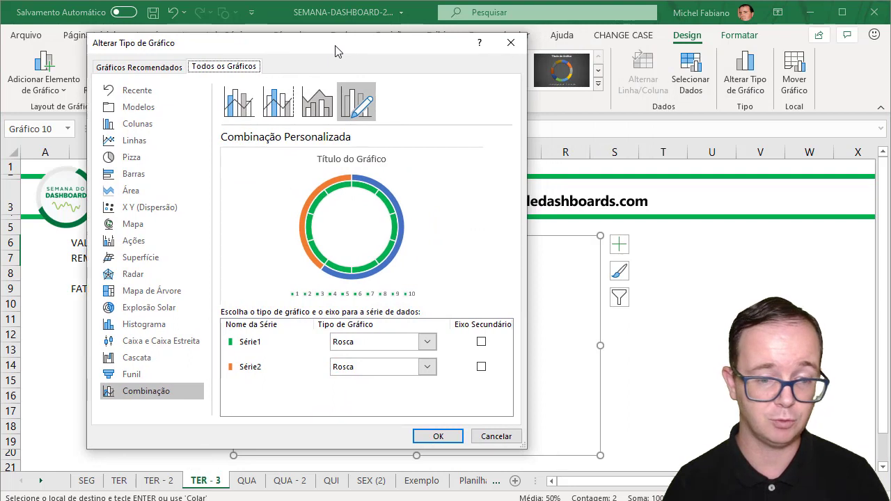
{"action": "left_click", "coordinate": [481, 367]}
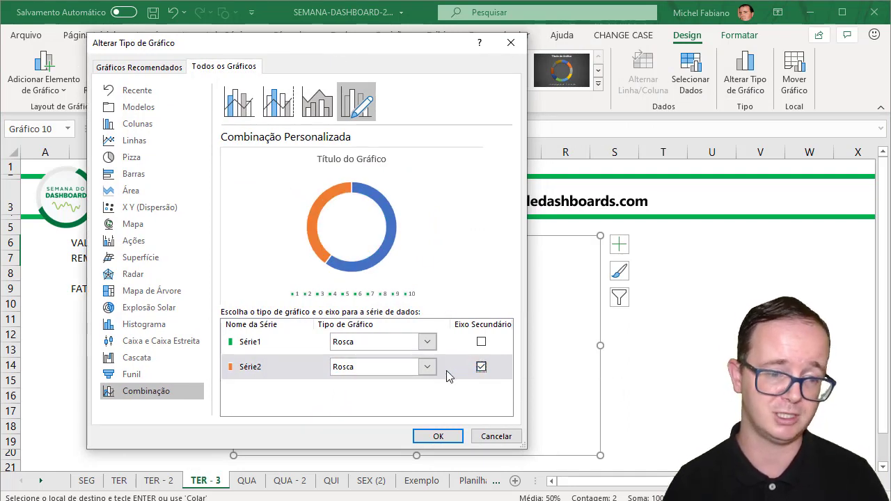
{"action": "left_click", "coordinate": [426, 439]}
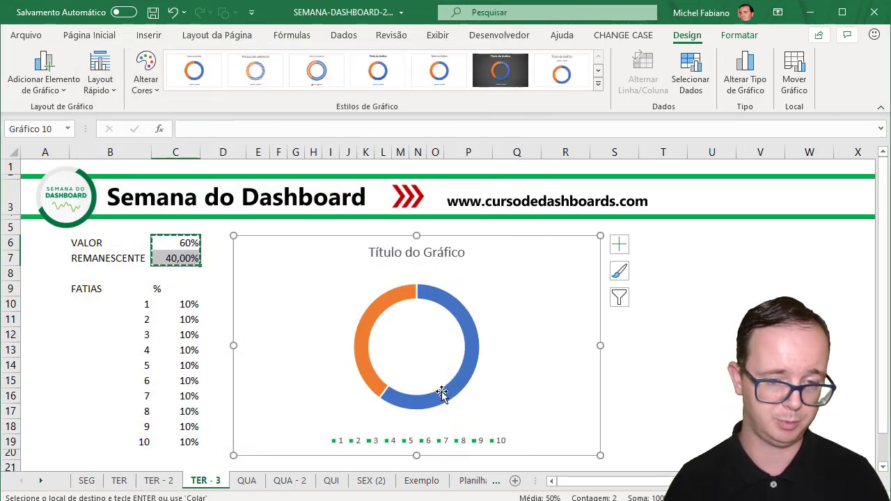
Step: Set the blue VALOR segment to Sem Preenchimento so the green slices show through
{"action": "mouse_move", "coordinate": [461, 361]}
{"action": "left_click", "coordinate": [451, 308]}
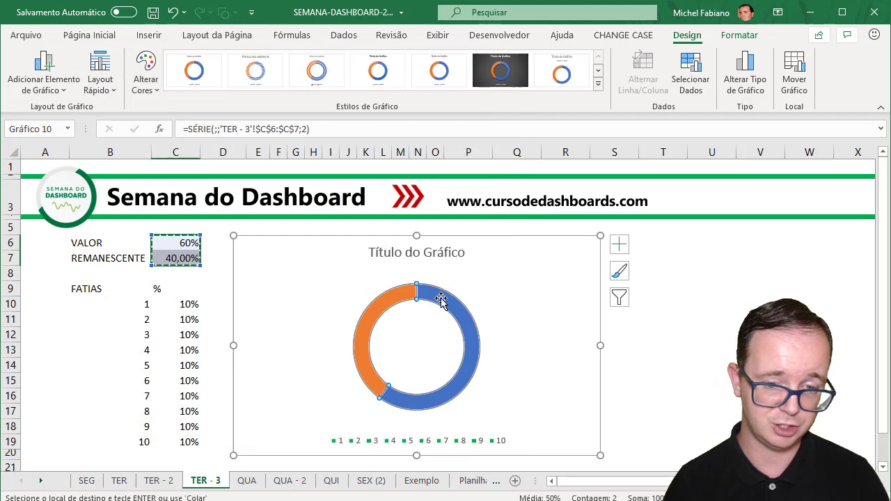
{"action": "left_click", "coordinate": [441, 298]}
{"action": "left_click", "coordinate": [627, 334]}
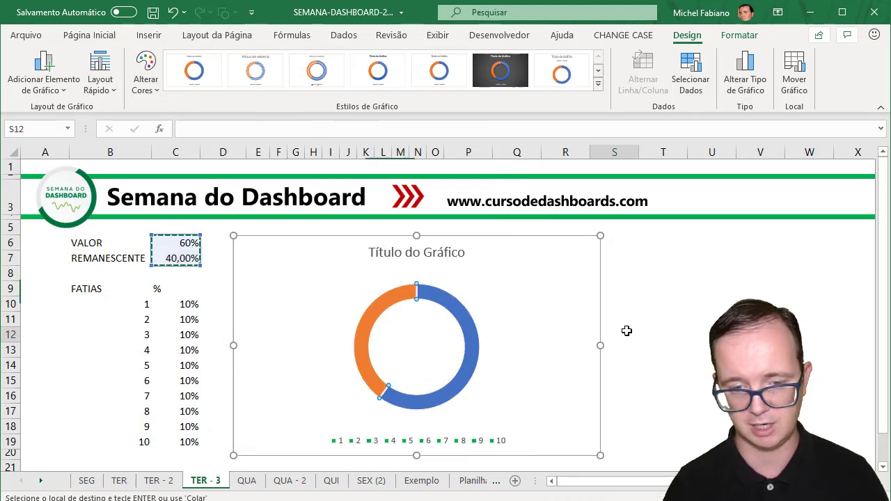
{"action": "left_click", "coordinate": [463, 315]}
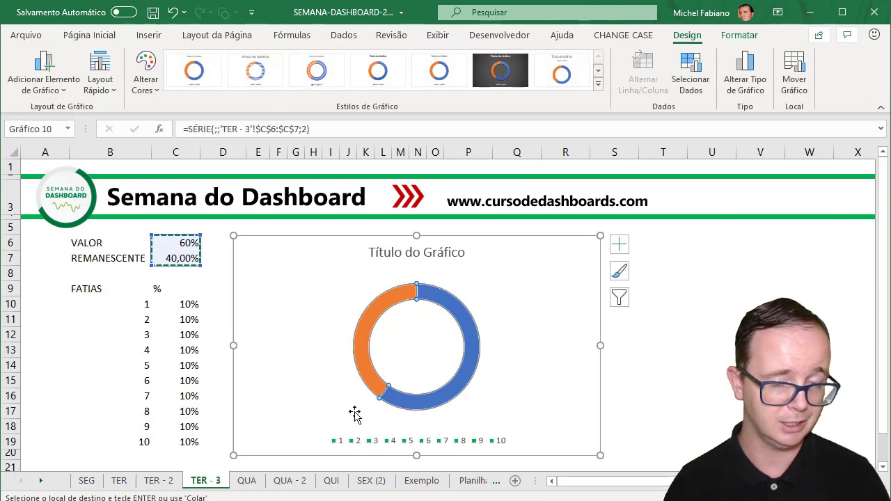
{"action": "left_click", "coordinate": [454, 299]}
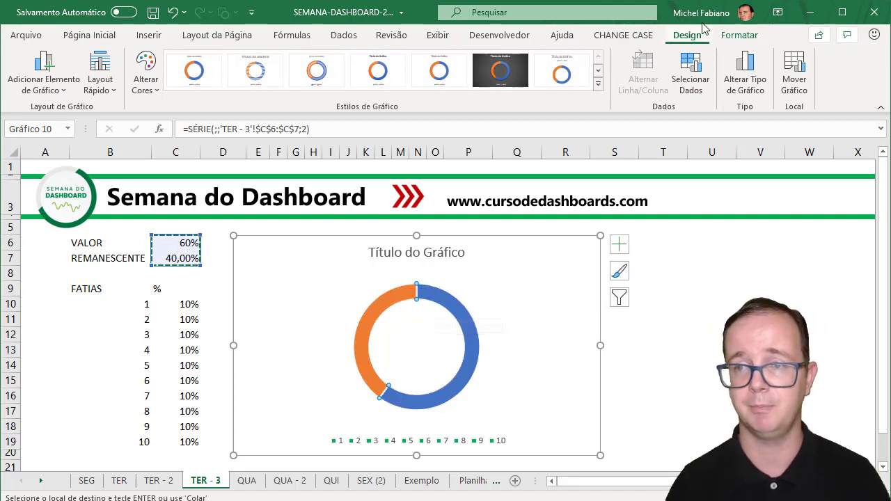
{"action": "left_click", "coordinate": [740, 36]}
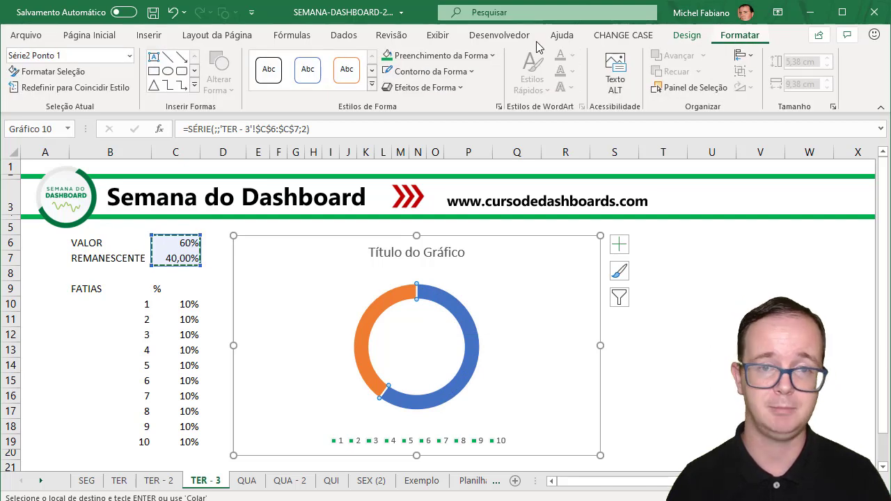
{"action": "left_click", "coordinate": [465, 56]}
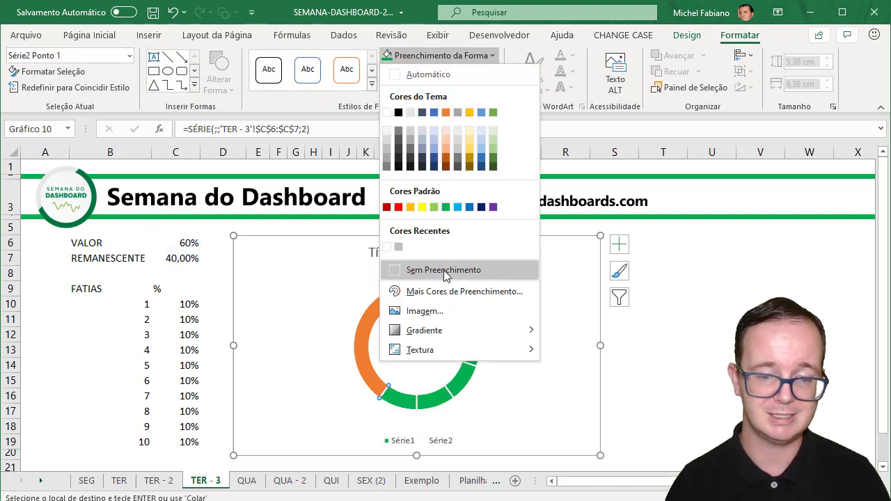
{"action": "left_click", "coordinate": [446, 269]}
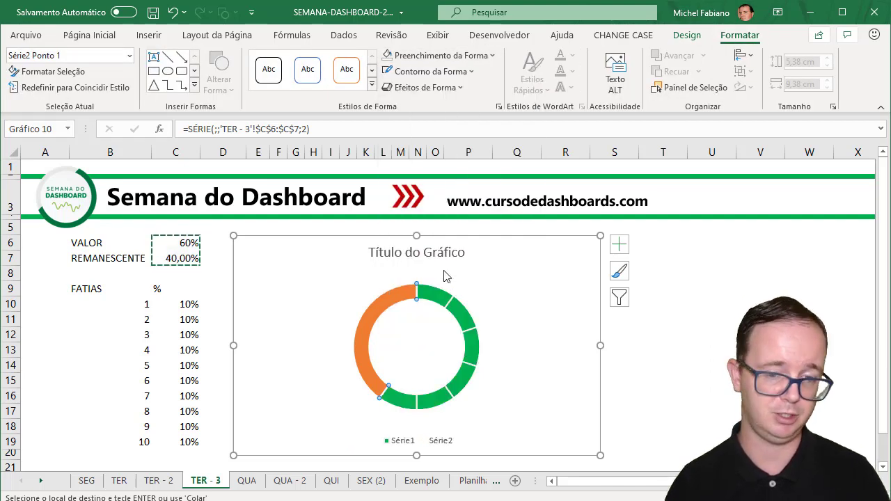
Step: Fill the orange REMANESCENTE segment white at 20% transparency
{"action": "left_click", "coordinate": [401, 298]}
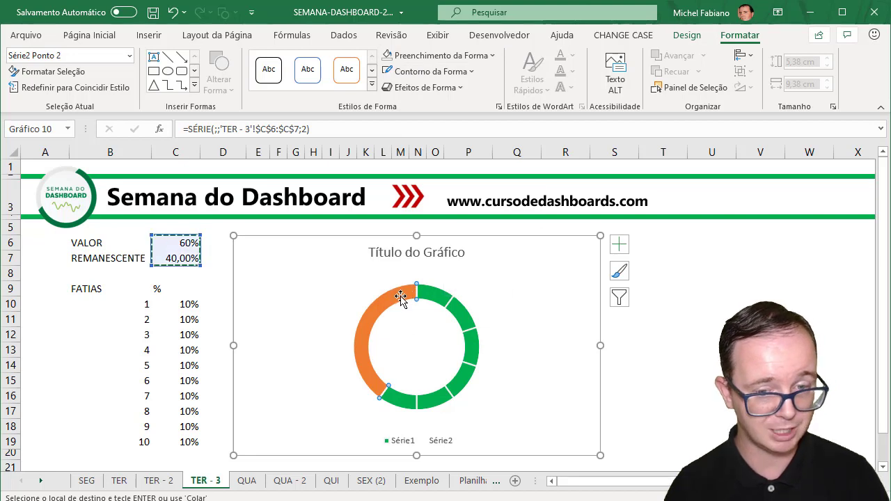
{"action": "left_click", "coordinate": [458, 61]}
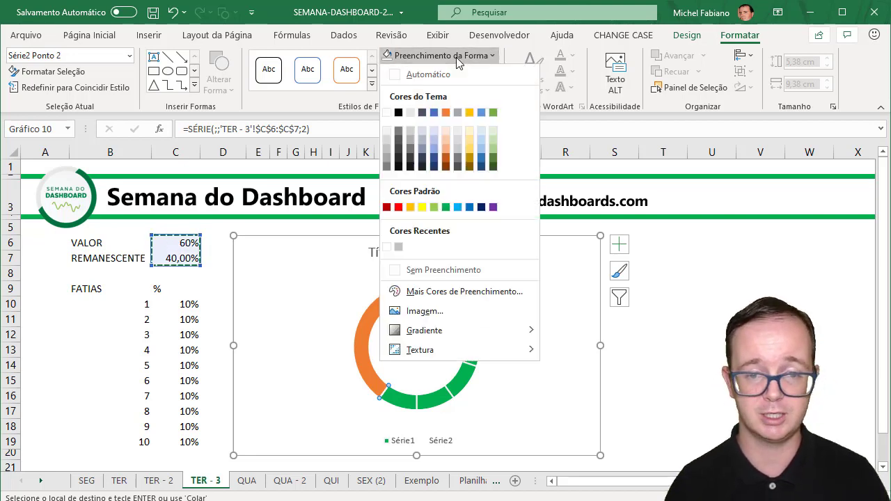
{"action": "left_click", "coordinate": [443, 293]}
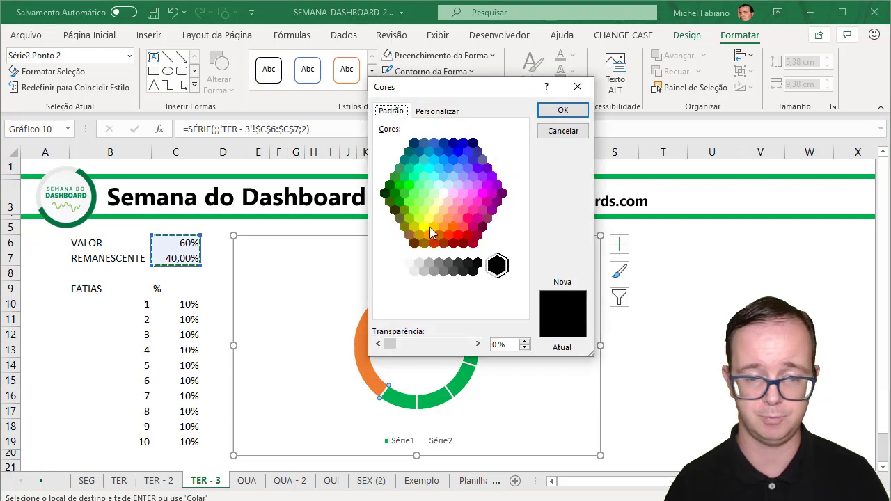
{"action": "left_click", "coordinate": [409, 265]}
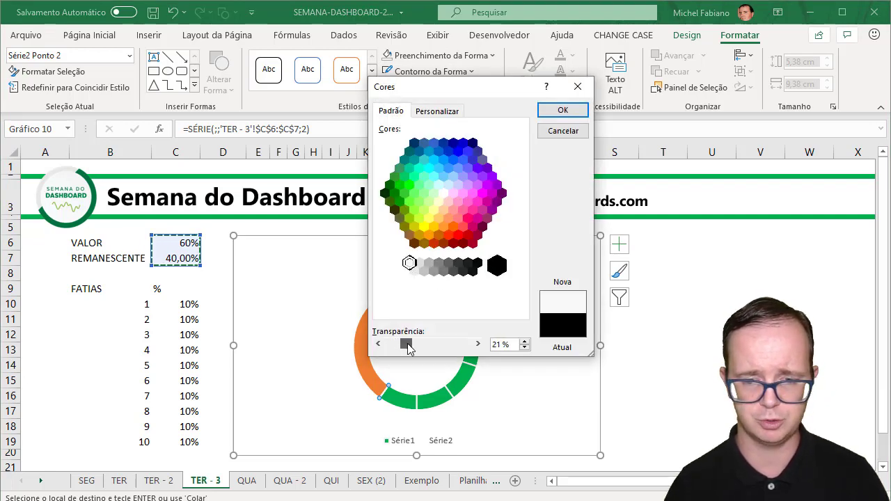
{"action": "left_click_drag", "start_coordinate": [408, 344], "coordinate": [408, 345]}
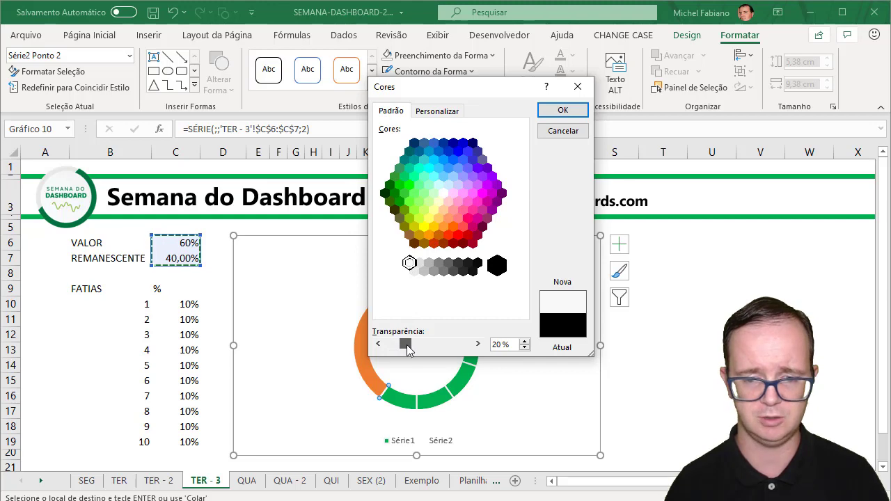
{"action": "left_click", "coordinate": [575, 112]}
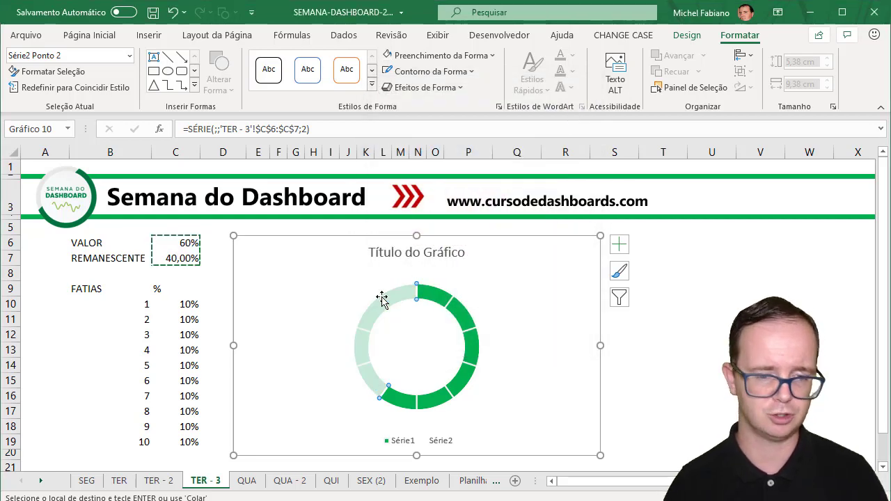
Step: Test VALOR values 50, 100, 90 and 65 in C6, finishing at 70%
{"action": "left_click", "coordinate": [205, 255]}
{"action": "left_click", "coordinate": [188, 243]}
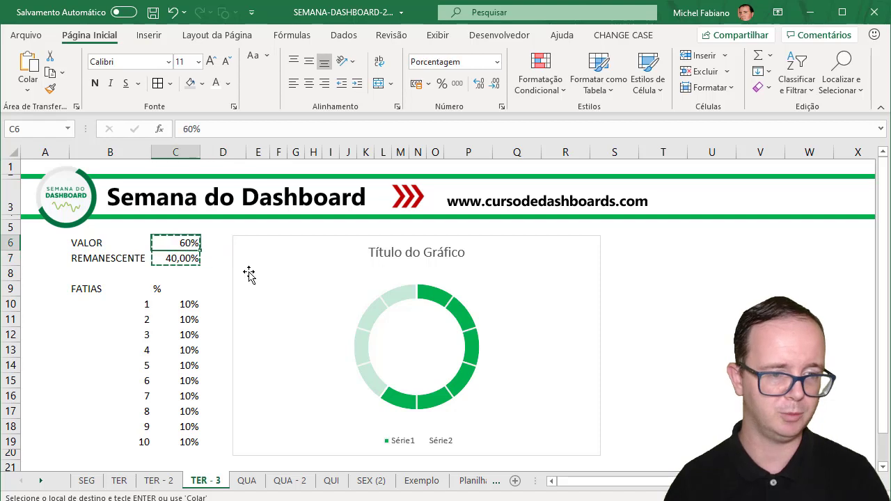
{"action": "type", "text": "50"}
{"action": "key", "text": "Return"}
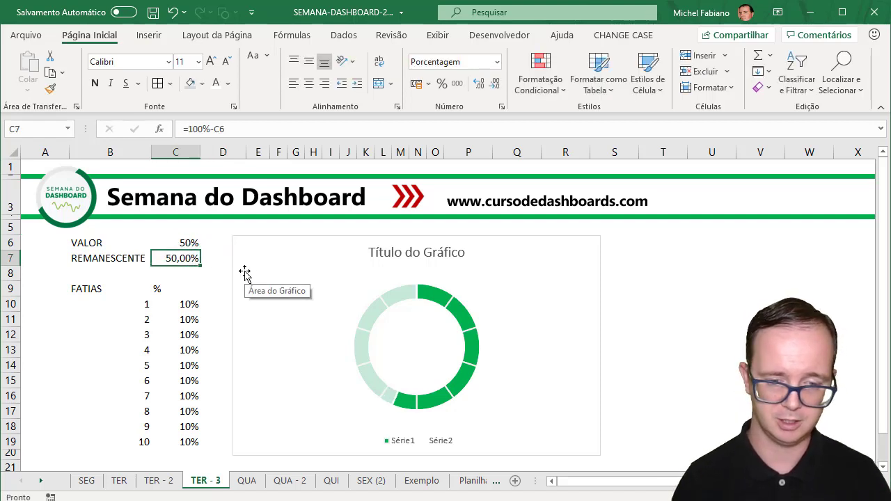
{"action": "key", "text": "Up"}
{"action": "type", "text": "1"}
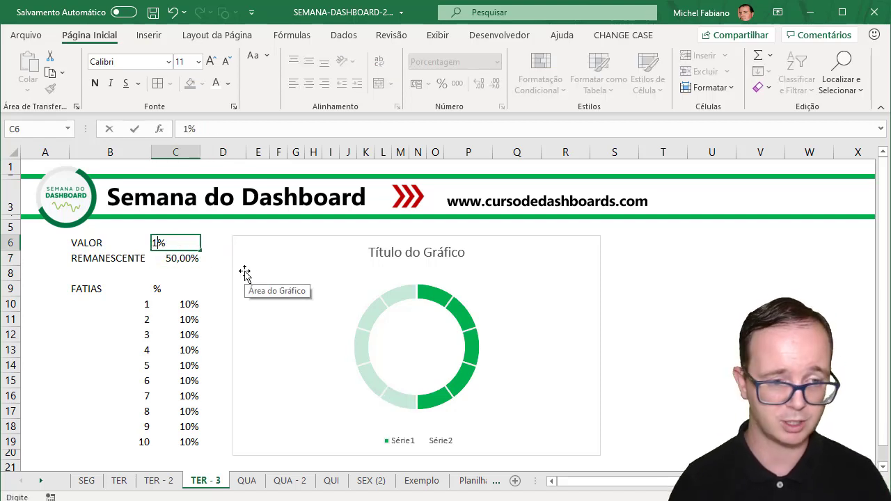
{"action": "type", "text": "00"}
{"action": "key", "text": "Return"}
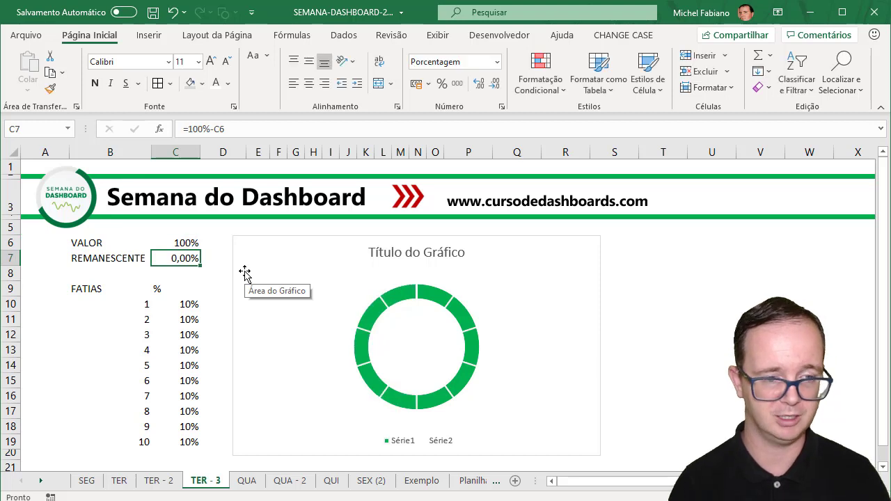
{"action": "key", "text": "Up"}
{"action": "type", "text": "90"}
{"action": "key", "text": "Return"}
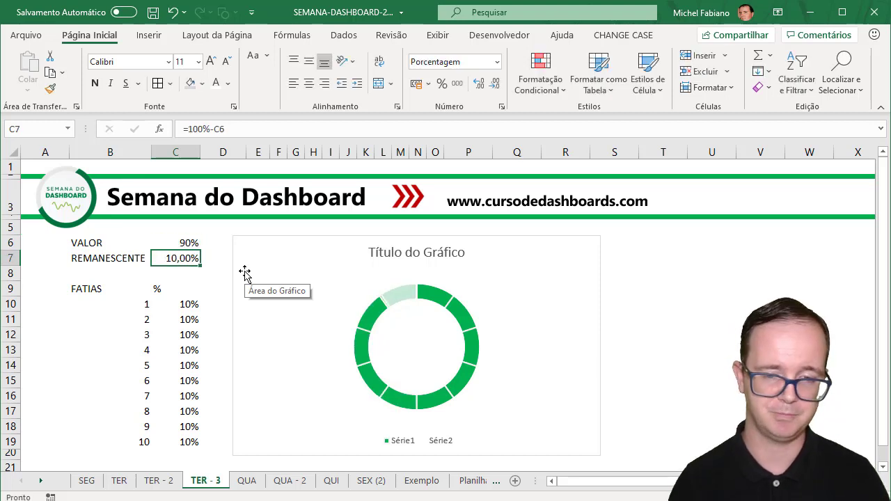
{"action": "key", "text": "Up"}
{"action": "type", "text": "6"}
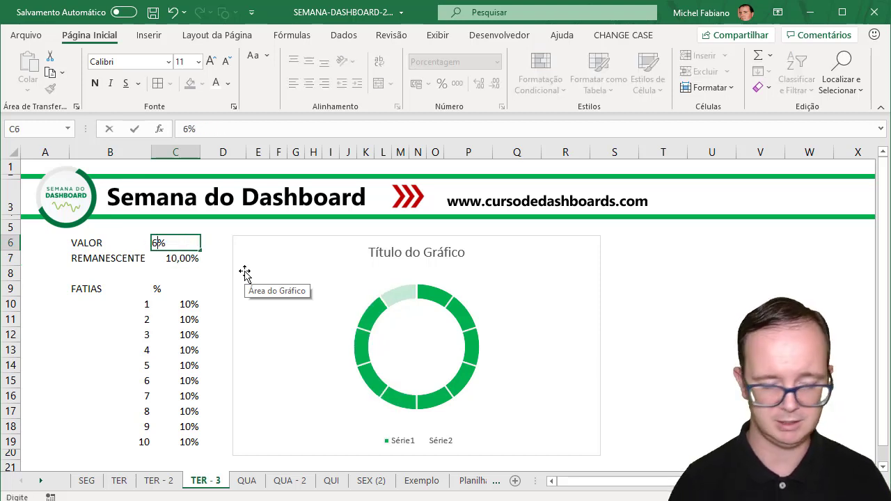
{"action": "key", "text": "Return"}
{"action": "key", "text": "Up"}
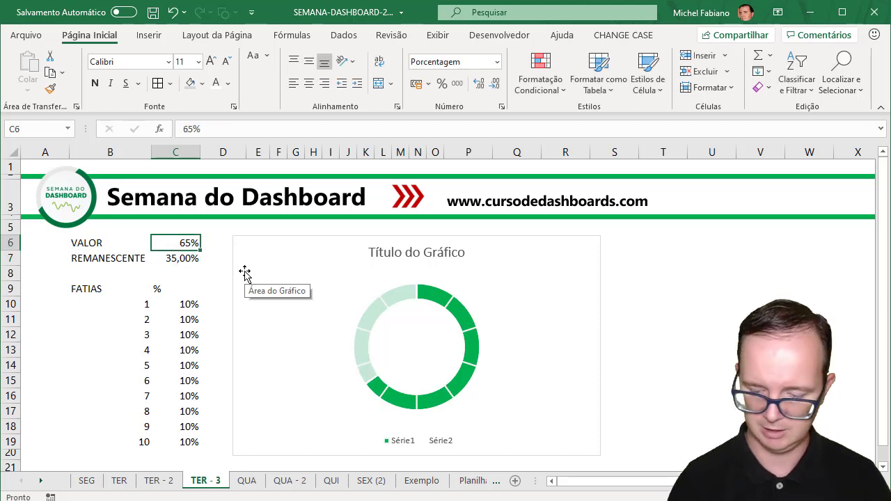
{"action": "type", "text": "70"}
{"action": "key", "text": "Return"}
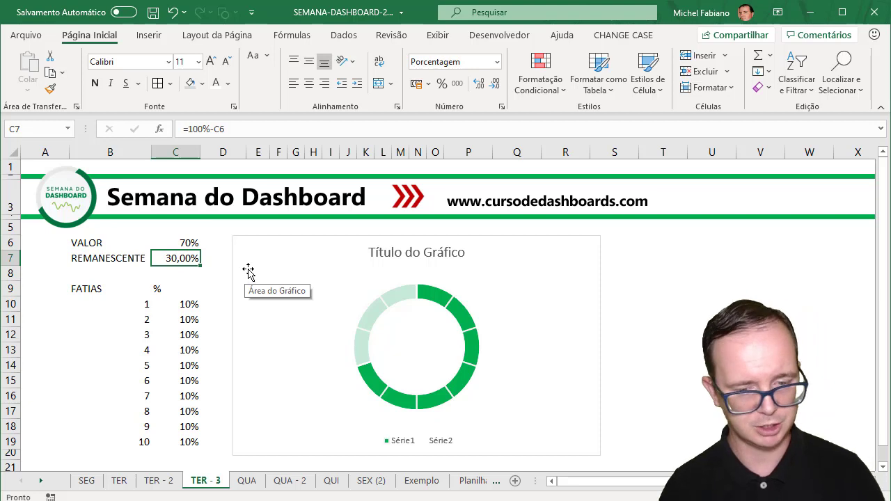
Step: Delete the chart legend and add a text box linked to cell C6 showing 70%
{"action": "left_click", "coordinate": [446, 447]}
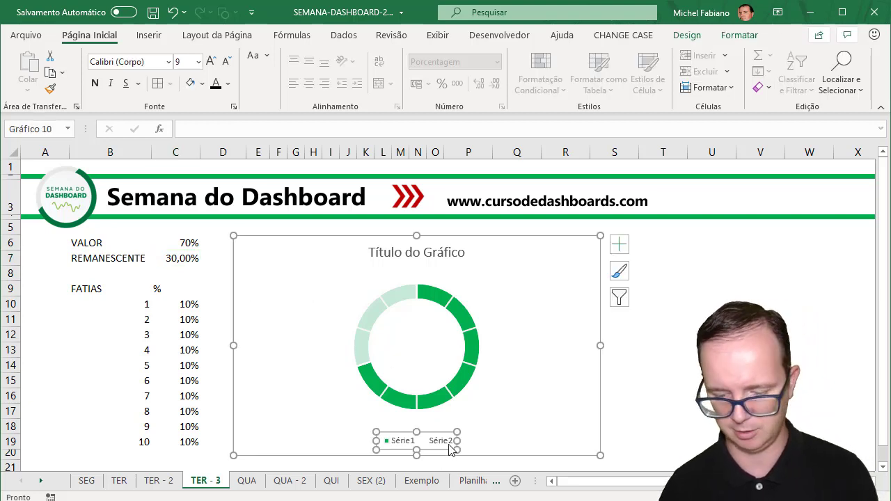
{"action": "key", "text": "Delete"}
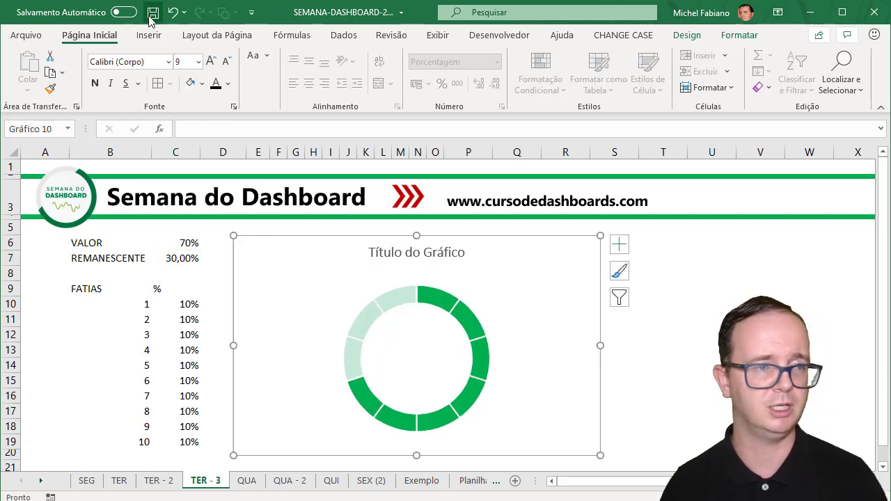
{"action": "left_click", "coordinate": [148, 35]}
{"action": "left_click", "coordinate": [173, 89]}
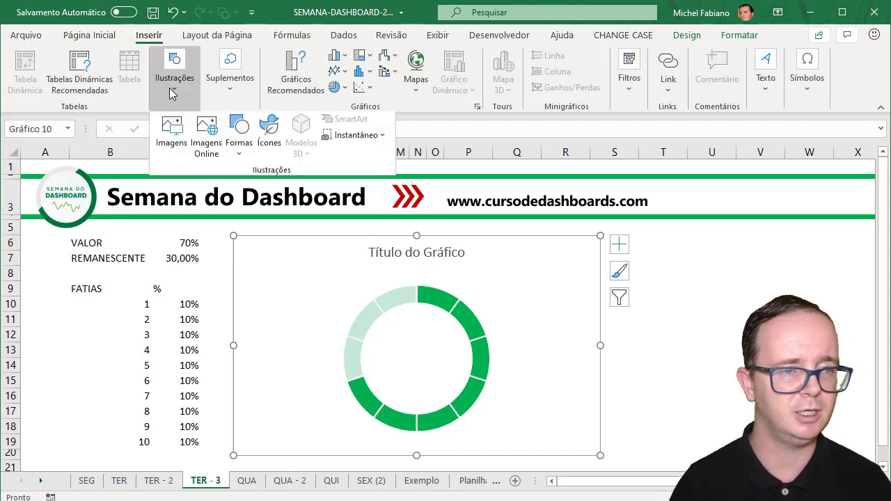
{"action": "left_click", "coordinate": [244, 155]}
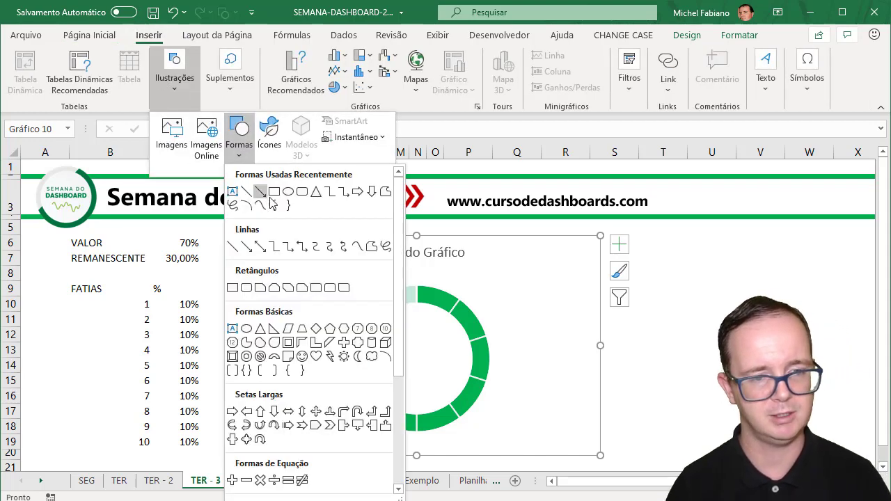
{"action": "left_click", "coordinate": [233, 191]}
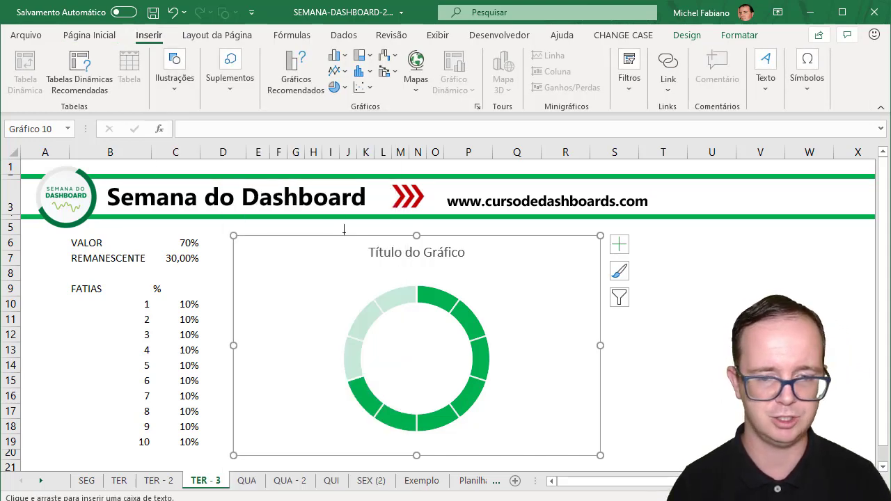
{"action": "left_click", "coordinate": [640, 316]}
{"action": "left_click_drag", "start_coordinate": [648, 320], "coordinate": [632, 252]}
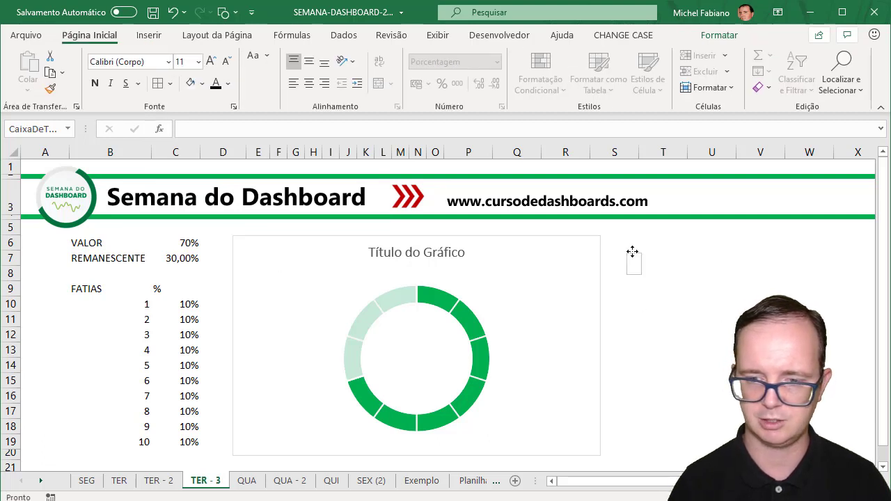
{"action": "left_click", "coordinate": [218, 129]}
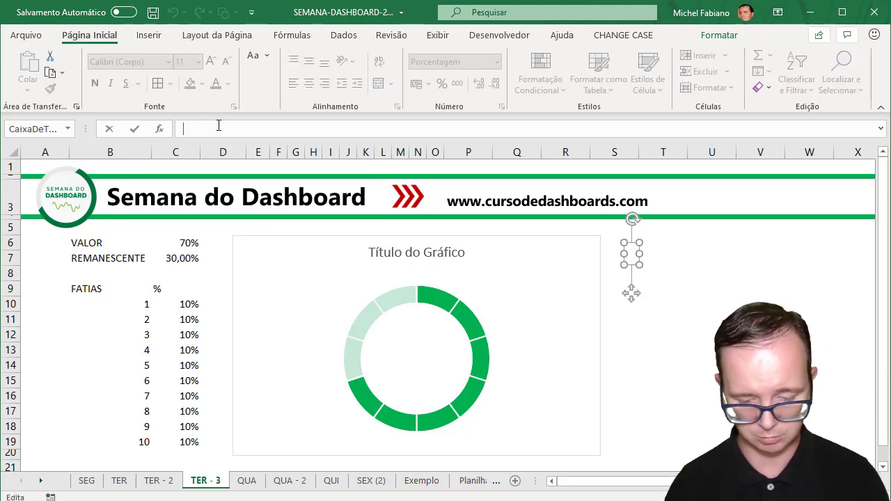
{"action": "type", "text": "="}
{"action": "left_click", "coordinate": [184, 242]}
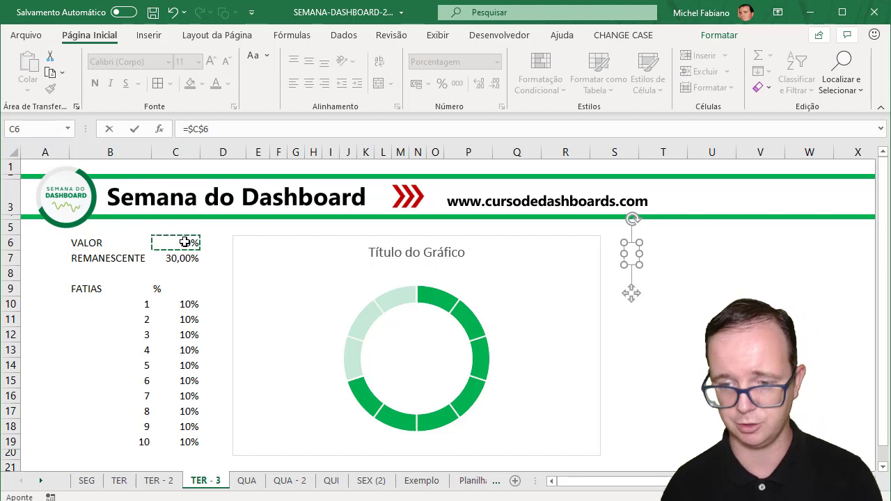
{"action": "key", "text": "Return"}
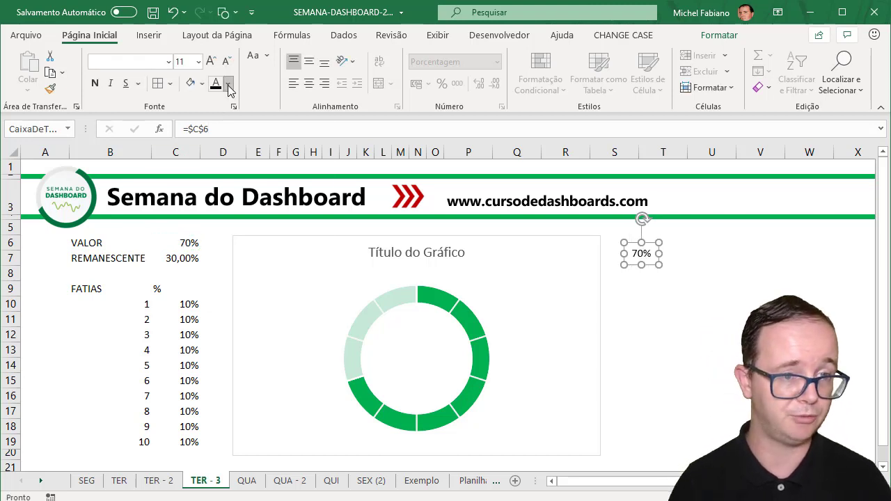
Step: Make the 70% label bold green at size 24 and centre it in the doughnut hole
{"action": "left_click", "coordinate": [227, 84]}
{"action": "left_click", "coordinate": [274, 235]}
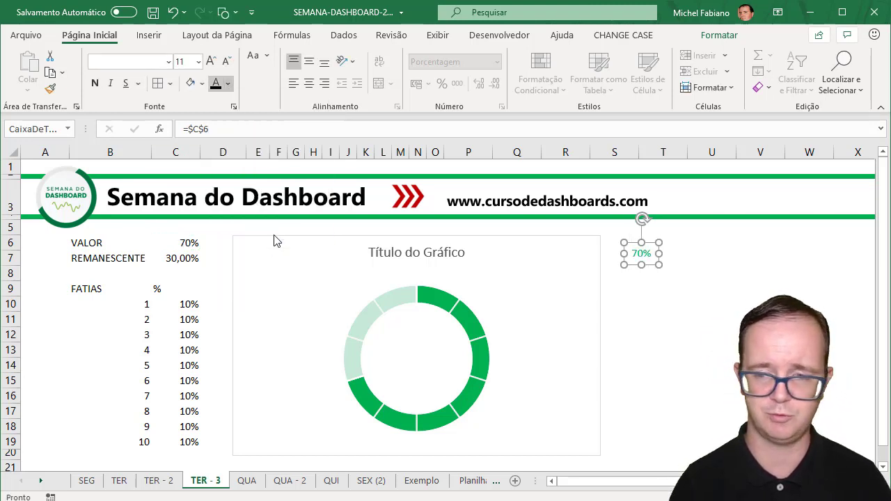
{"action": "left_click", "coordinate": [95, 83]}
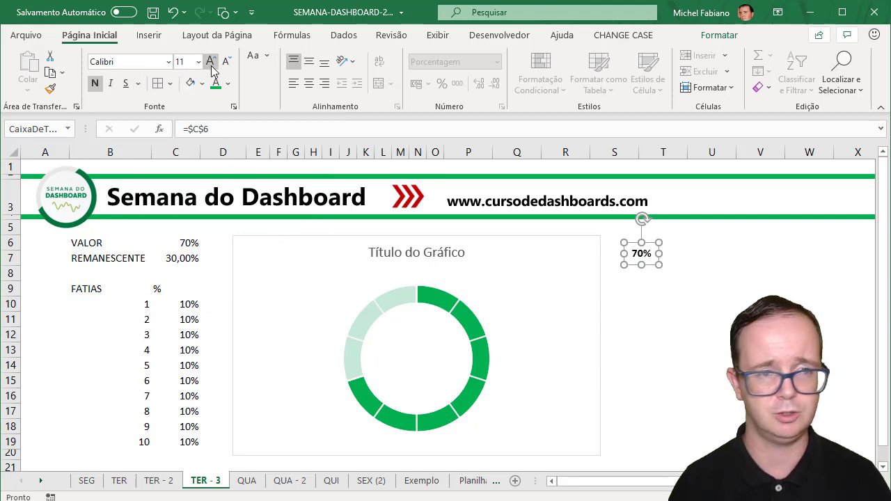
{"action": "left_click", "coordinate": [210, 61]}
{"action": "left_click", "coordinate": [211, 61]}
{"action": "left_click", "coordinate": [211, 61]}
{"action": "left_click", "coordinate": [210, 62]}
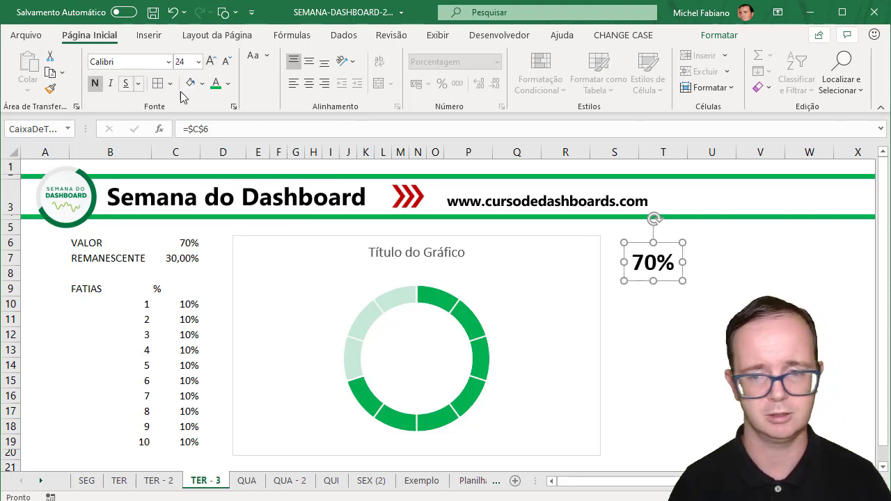
{"action": "key", "text": "ctrl+shift+period"}
{"action": "key", "text": "ctrl+shift+period"}
{"action": "key", "text": "ctrl+shift+period"}
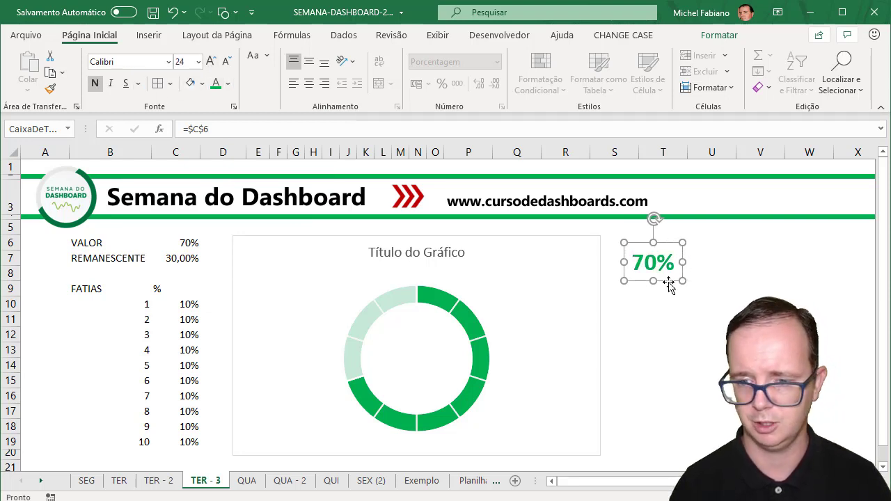
{"action": "left_click_drag", "start_coordinate": [667, 279], "coordinate": [436, 375]}
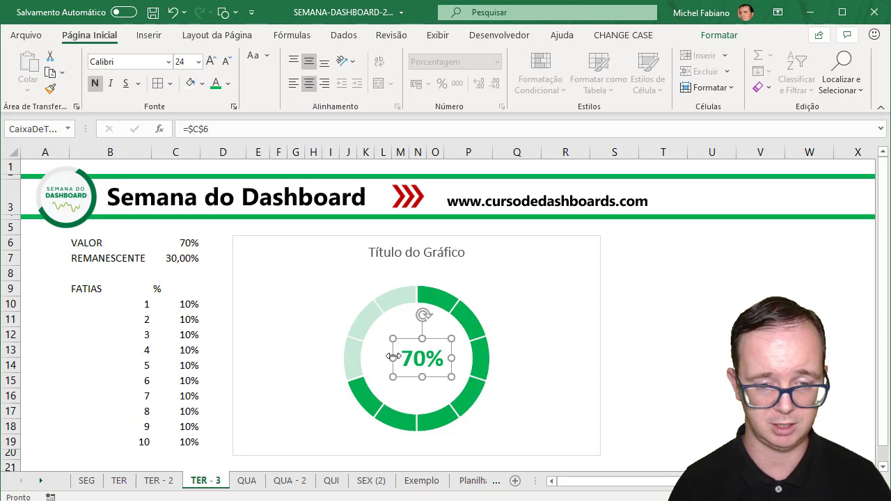
{"action": "left_click_drag", "start_coordinate": [439, 378], "coordinate": [433, 377]}
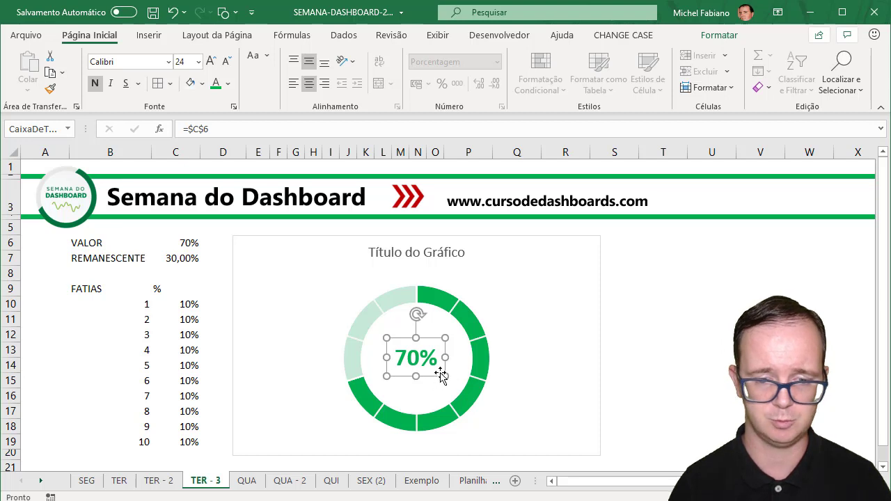
Step: Change VALOR in C6 to 90%
{"action": "left_click", "coordinate": [182, 242]}
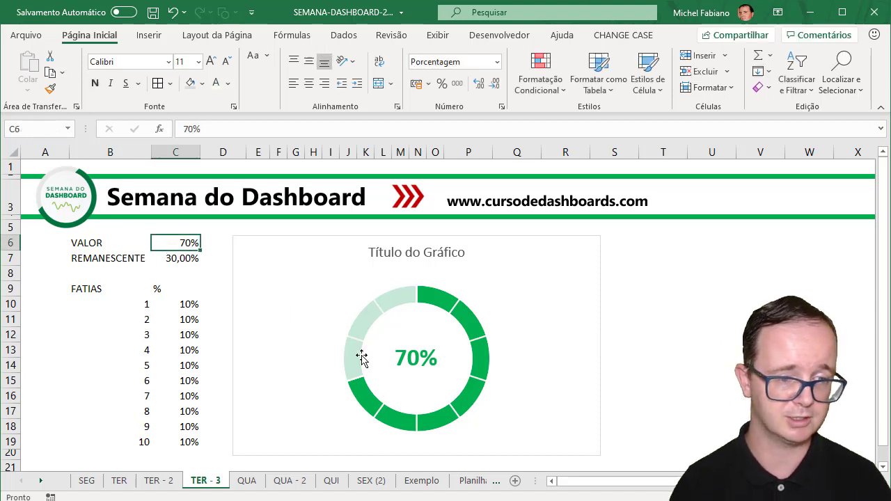
{"action": "type", "text": "90"}
{"action": "key", "text": "Return"}
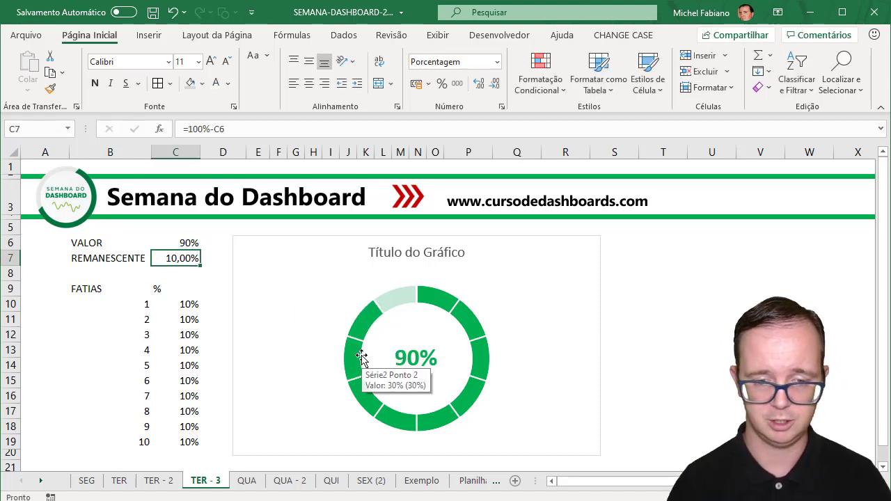
Step: Enlarge the centre label to size 32 and widen its box on both sides
{"action": "left_click", "coordinate": [426, 362]}
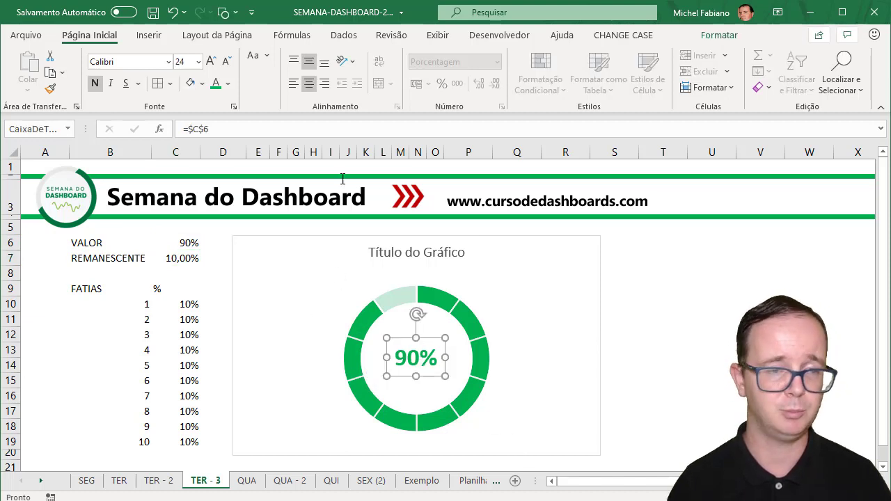
{"action": "left_click", "coordinate": [212, 62]}
{"action": "left_click", "coordinate": [213, 63]}
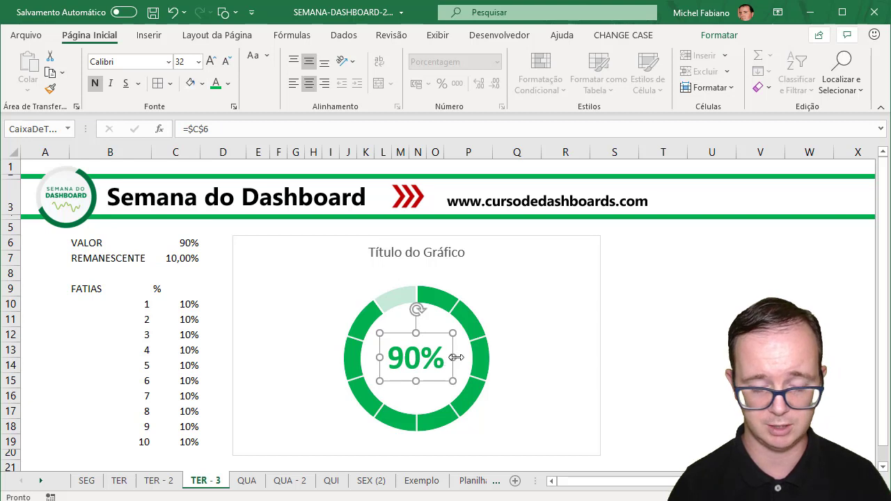
{"action": "left_click_drag", "start_coordinate": [453, 357], "coordinate": [466, 357]}
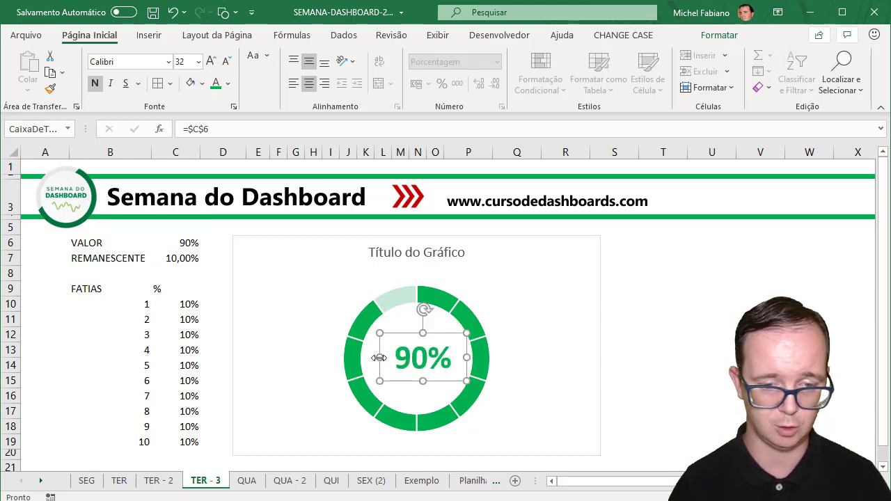
{"action": "mouse_move", "coordinate": [376, 357]}
{"action": "left_mouse_down"}
{"action": "mouse_move", "coordinate": [366, 357]}
{"action": "mouse_move", "coordinate": [363, 342]}
{"action": "left_mouse_up"}
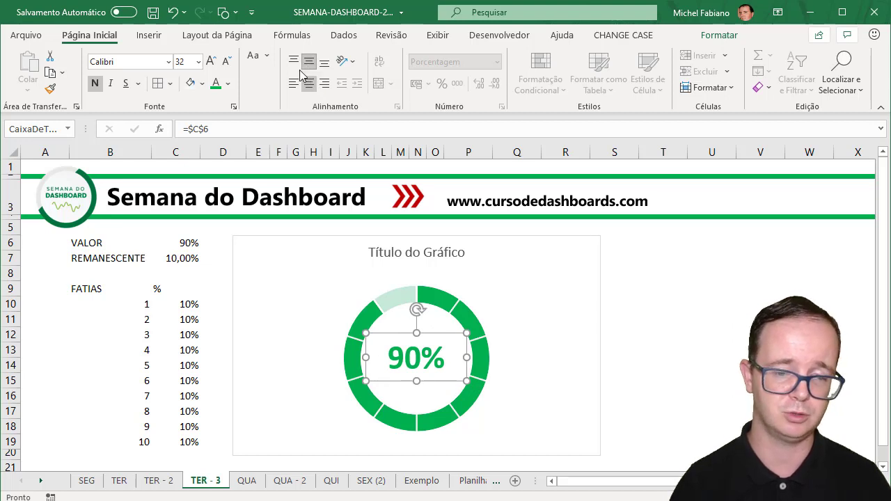
{"action": "left_click", "coordinate": [179, 242]}
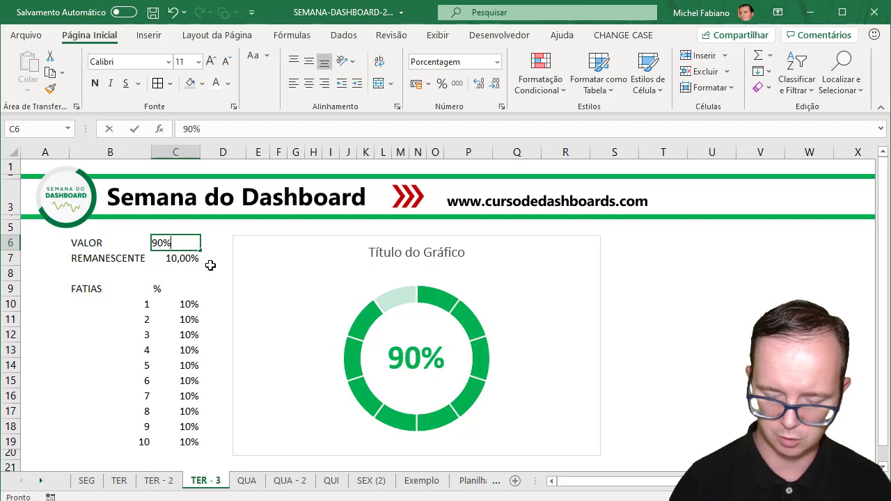
Step: Enter 60 in C6 so the gauge and centre label read 60%
{"action": "type", "text": "60"}
{"action": "key", "text": "Return"}
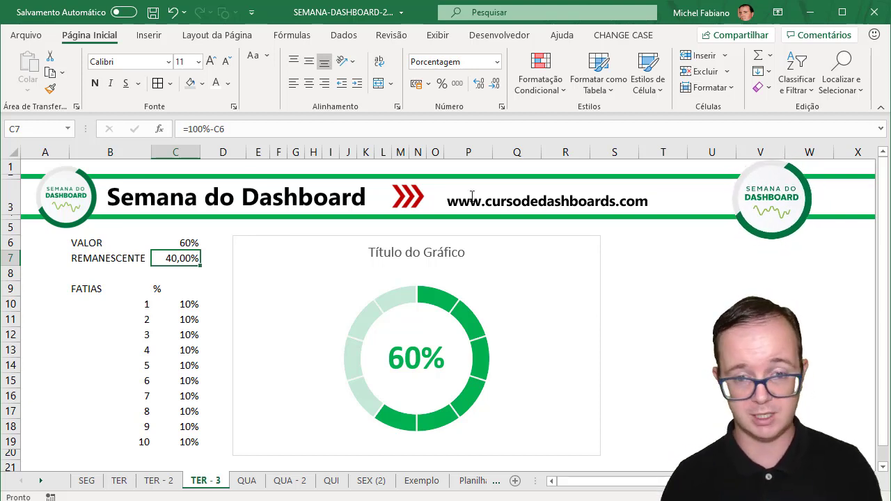
{"action": "left_click", "coordinate": [495, 201]}
{"action": "left_click_drag", "start_coordinate": [509, 213], "coordinate": [497, 208]}
{"action": "left_click", "coordinate": [497, 208]}
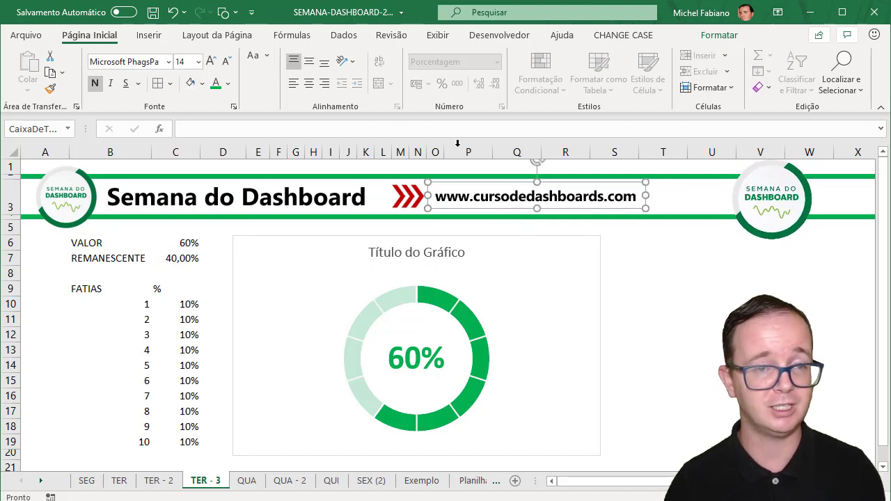
{"action": "left_click", "coordinate": [210, 61]}
{"action": "left_click", "coordinate": [211, 62]}
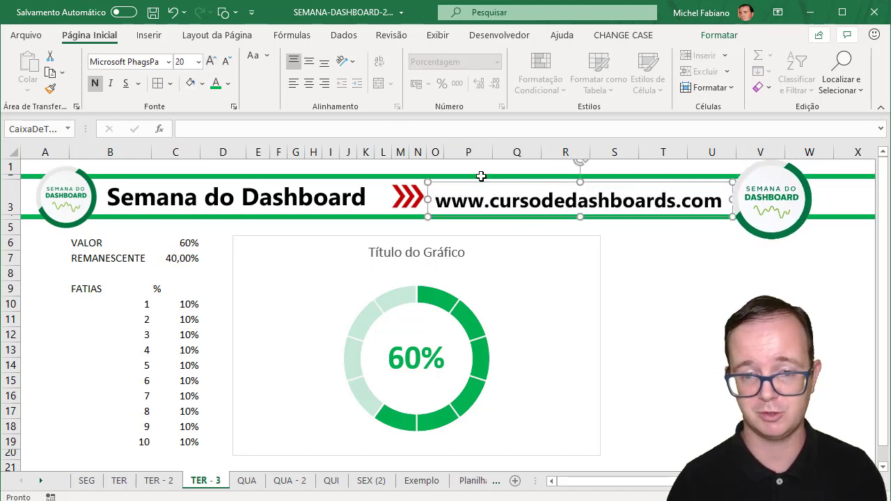
{"action": "left_click_drag", "start_coordinate": [480, 185], "coordinate": [481, 181]}
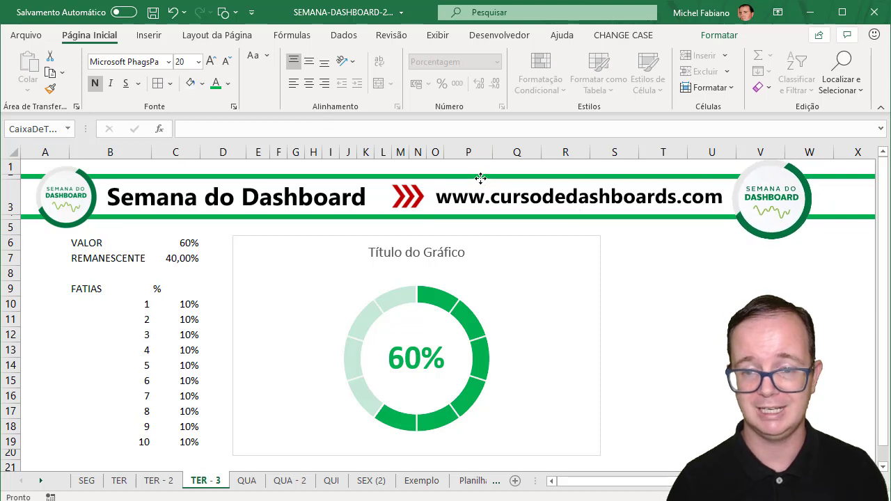